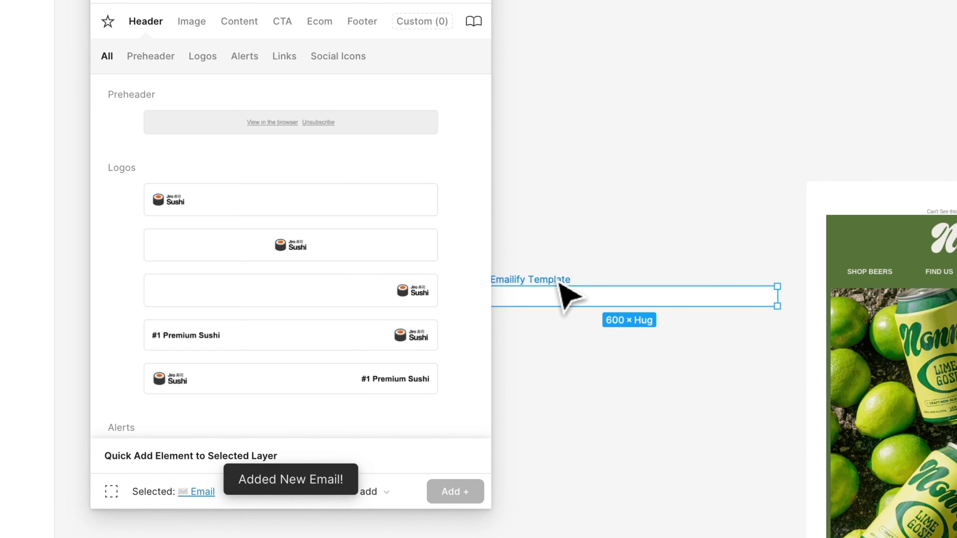
# Select the Emailify Template email frame and add a Preheader Center row
pyautogui.moveTo(561, 280); pyautogui.dragTo(556, 219)
pyautogui.click(562, 224)
pyautogui.hscroll(-3, 566, 221)
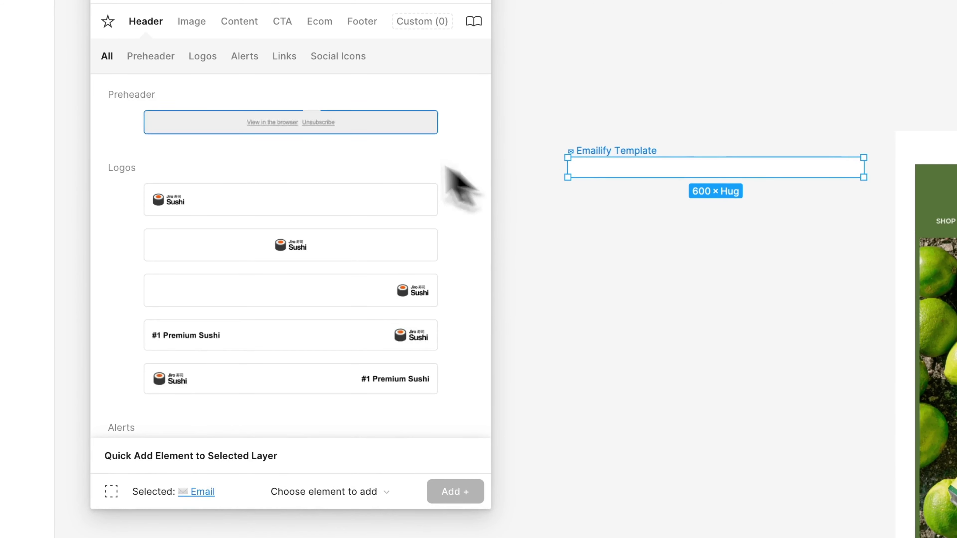
pyautogui.click(309, 125)
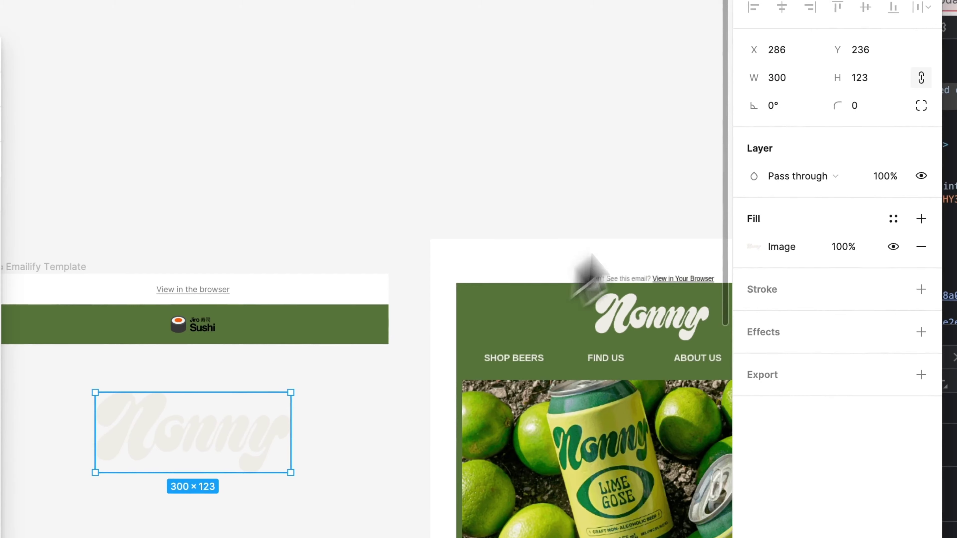
# Halve the Nonny logo width (300 / 2) and drag it into the green Logo Center header
pyautogui.click(770, 107)
pyautogui.write('/')
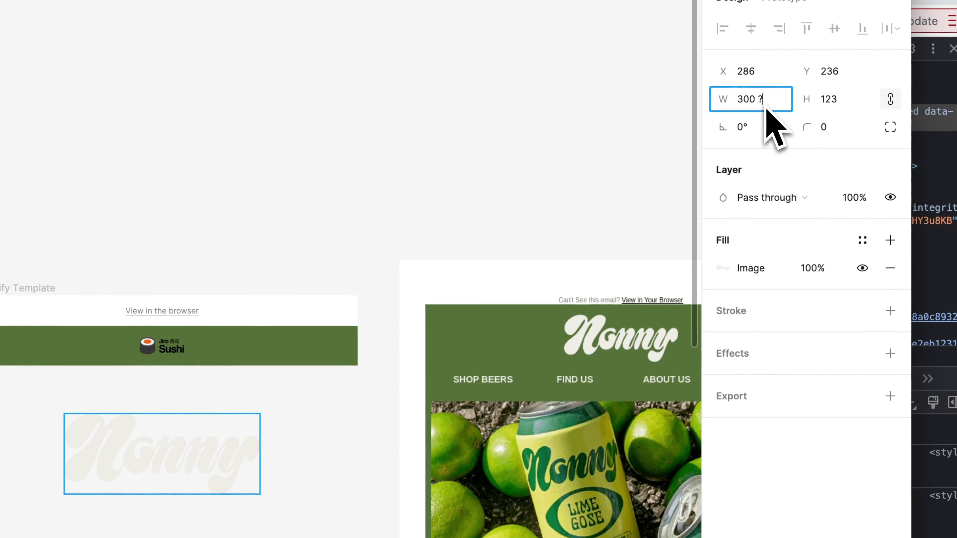
pyautogui.write(' 2')
pyautogui.press('Return')
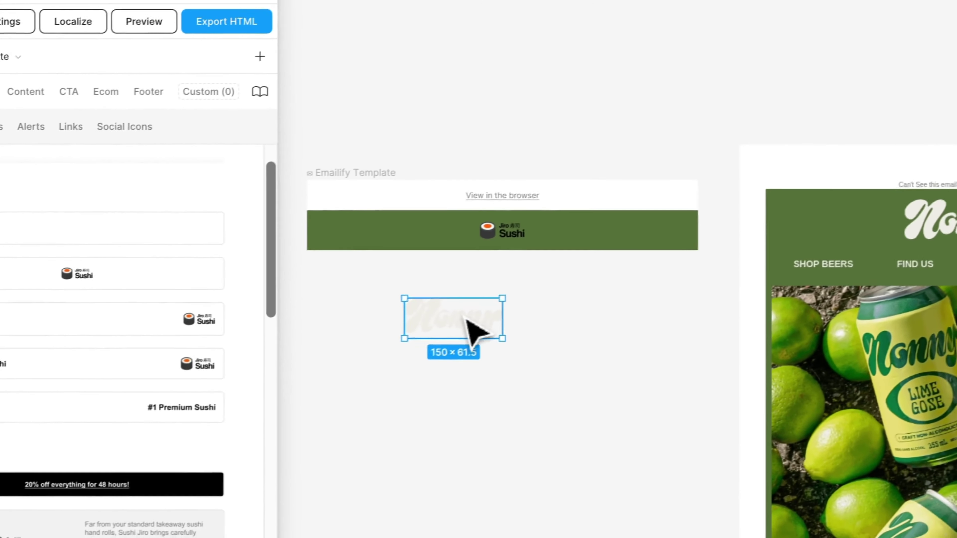
pyautogui.moveTo(470, 332); pyautogui.dragTo(522, 238)
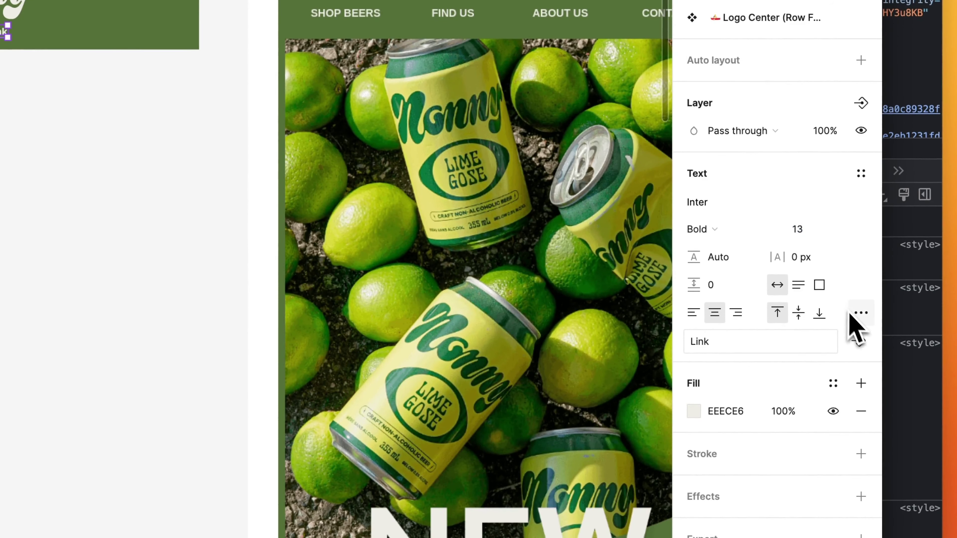
# Remove link underlines and rename the nav links SHOP BEERS, FIND US, ABOUT US, CONTACT
pyautogui.click(861, 313)
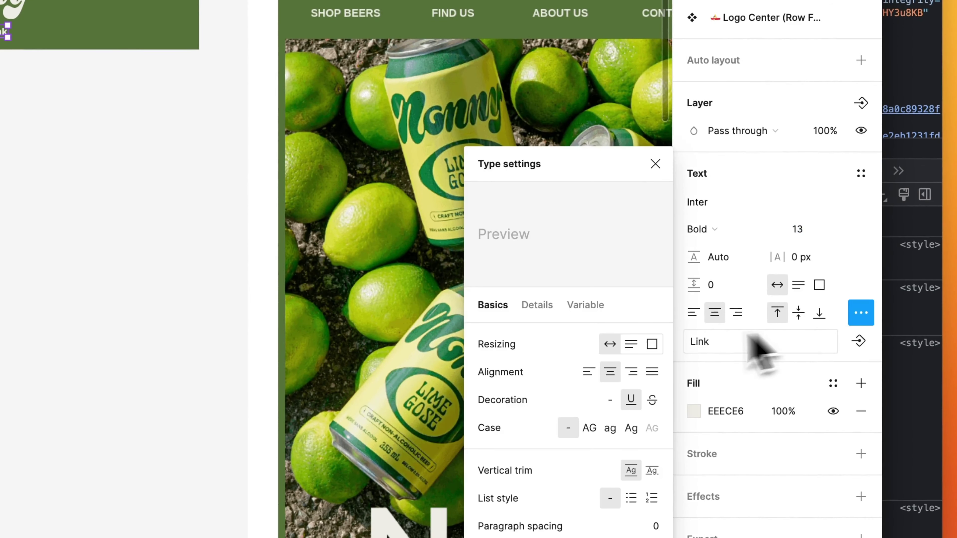
pyautogui.click(610, 400)
pyautogui.click(613, 427)
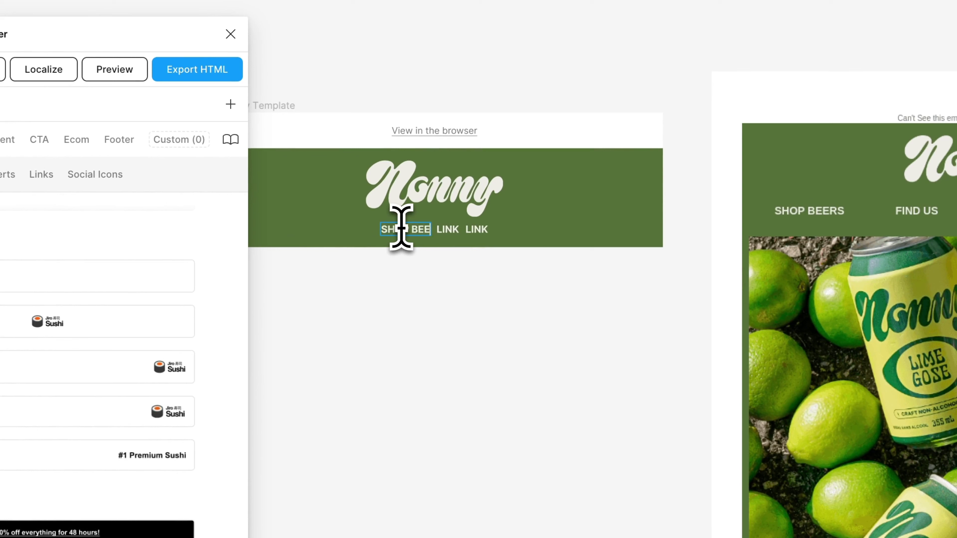
pyautogui.write('RS')
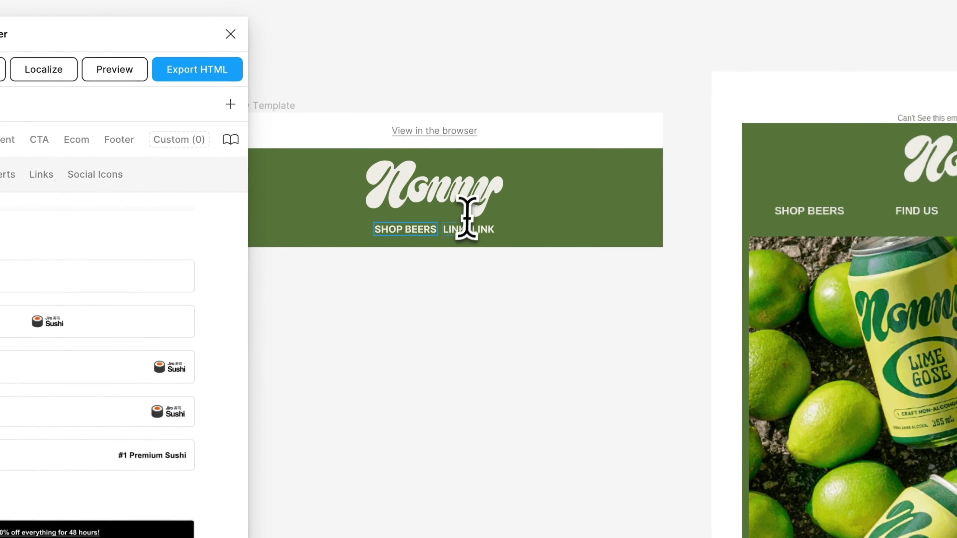
pyautogui.write('FIND US')
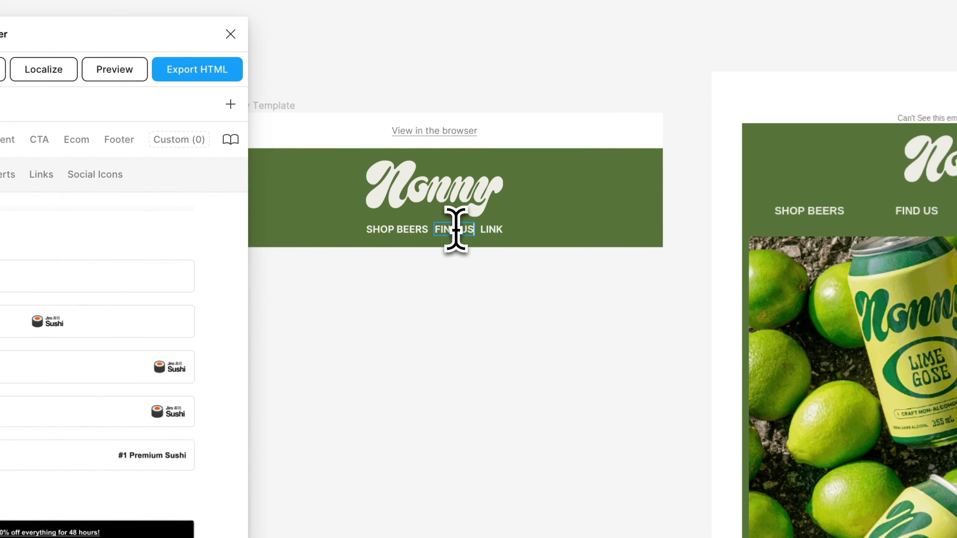
pyautogui.doubleClick(415, 243)
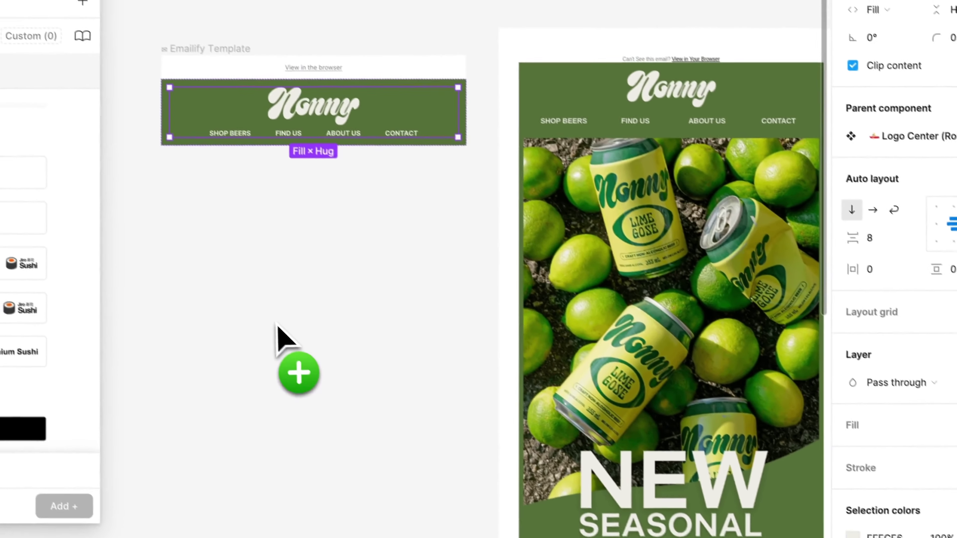
# Bring hero.jpg onto the canvas, shrink it, and nest hero 1 below the Navigation layer
pyautogui.moveTo(299, 320)
pyautogui.mouseDown()
pyautogui.moveTo(331, 349)
pyautogui.moveTo(367, 453)
pyautogui.mouseUp()
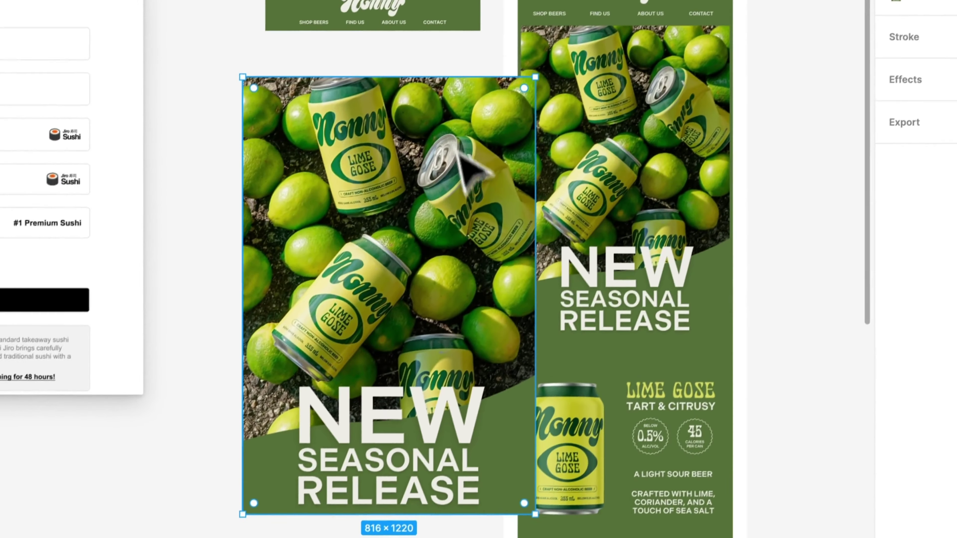
pyautogui.moveTo(536, 515); pyautogui.dragTo(456, 304)
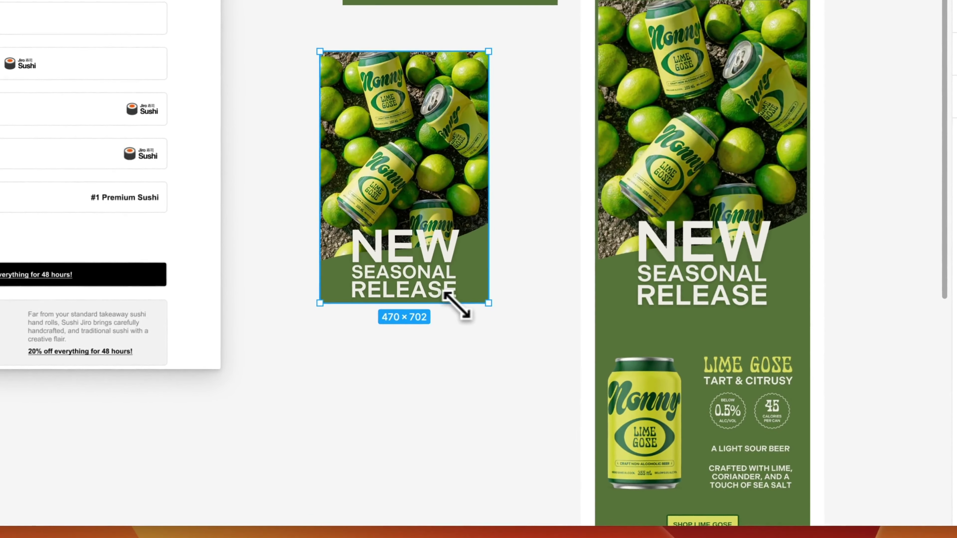
pyautogui.moveTo(444, 215); pyautogui.dragTo(486, 192)
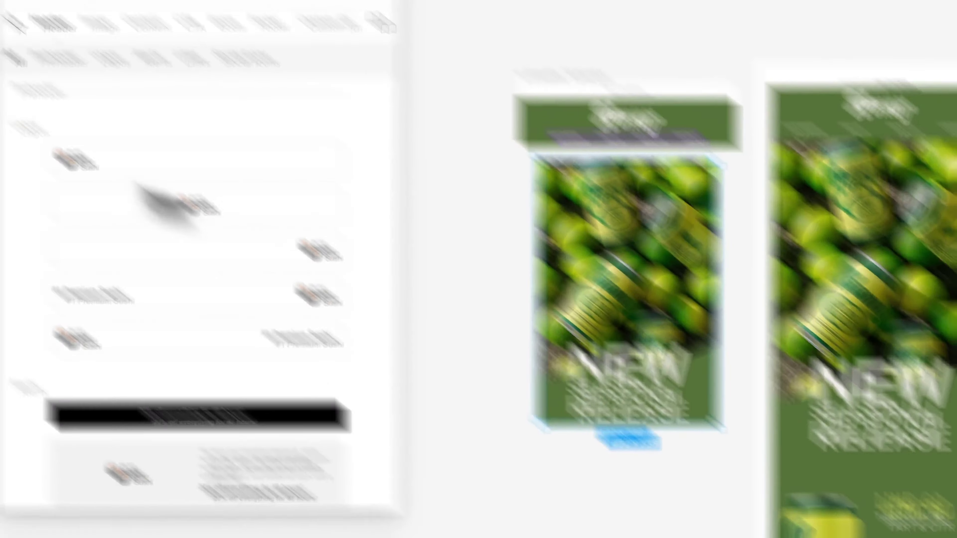
pyautogui.moveTo(60, 74); pyautogui.dragTo(121, 345)
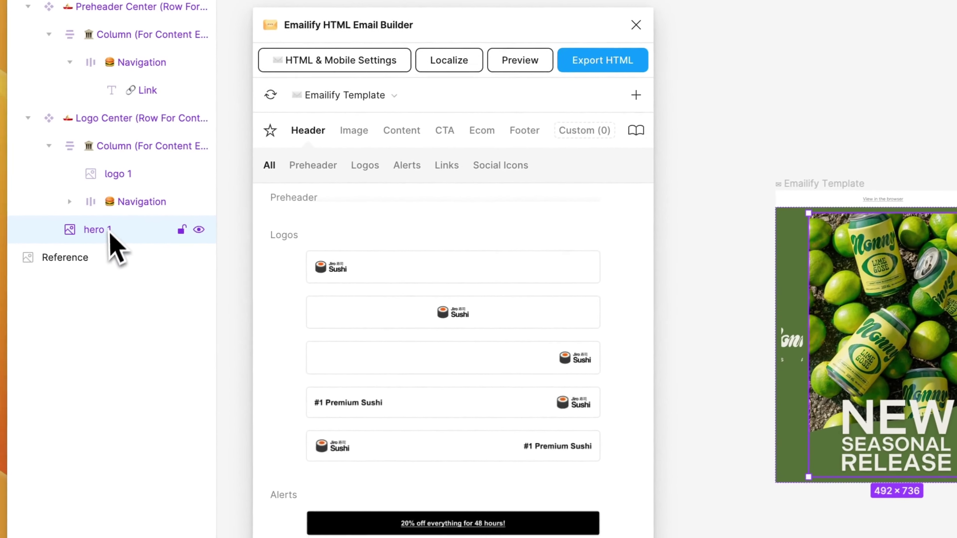
pyautogui.moveTo(114, 231)
pyautogui.mouseDown()
pyautogui.moveTo(128, 194)
pyautogui.moveTo(127, 256)
pyautogui.mouseUp()
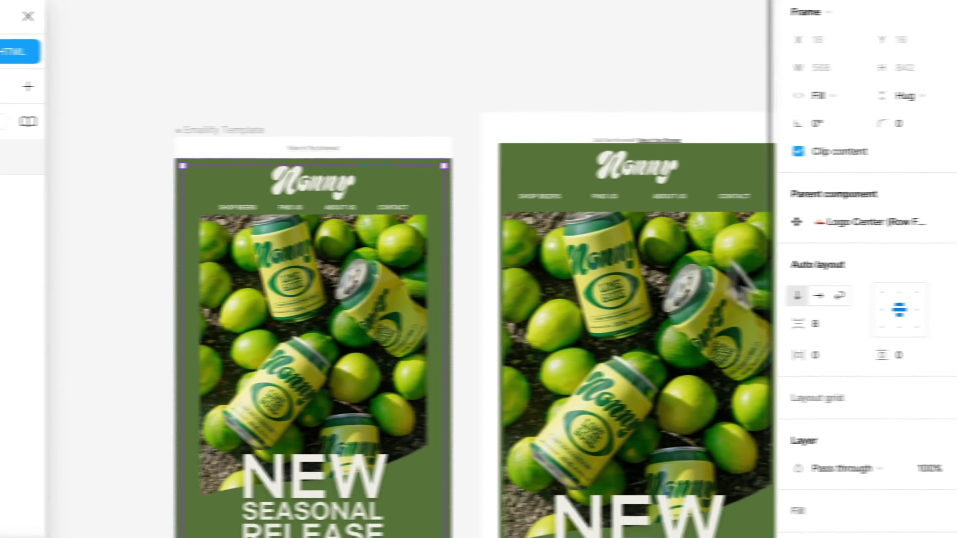
# Set the header's item spacing to 16 px and widen the hero image to 568 px
pyautogui.click(754, 325)
pyautogui.write('16')
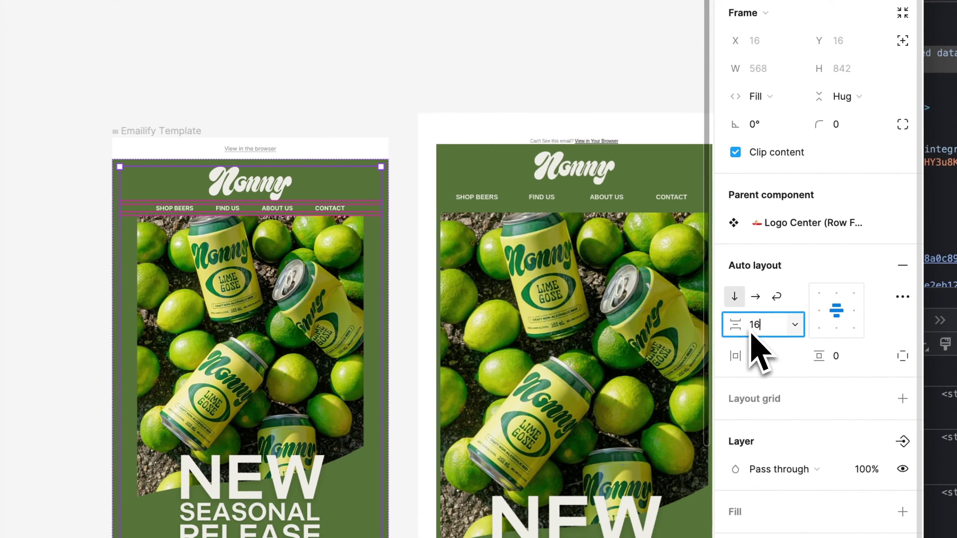
pyautogui.press('Return')
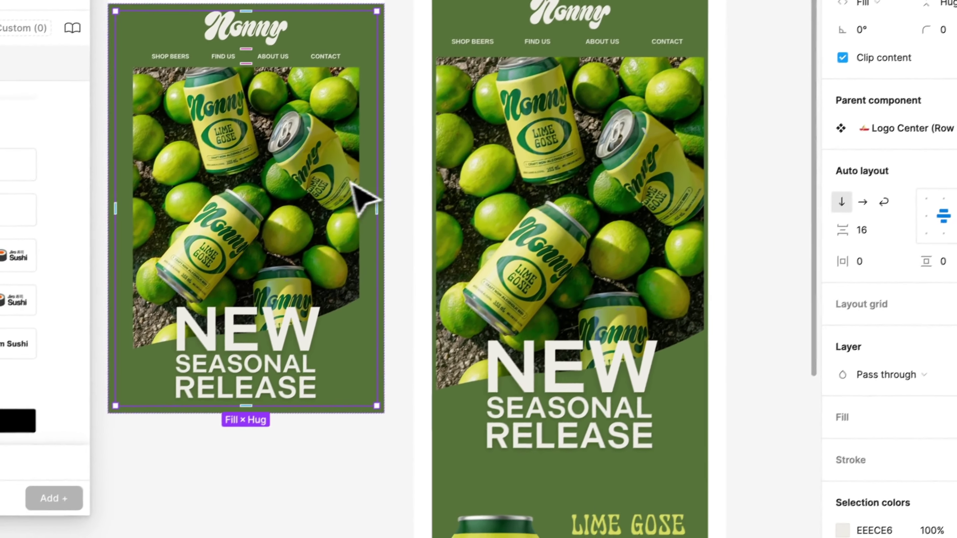
pyautogui.click(356, 184)
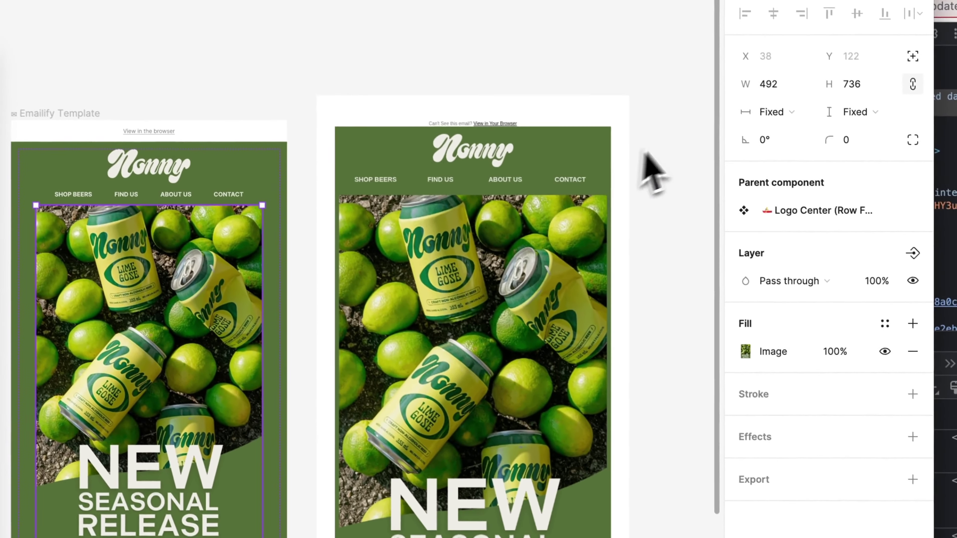
pyautogui.click(768, 88)
pyautogui.write('522')
pyautogui.press('Return')
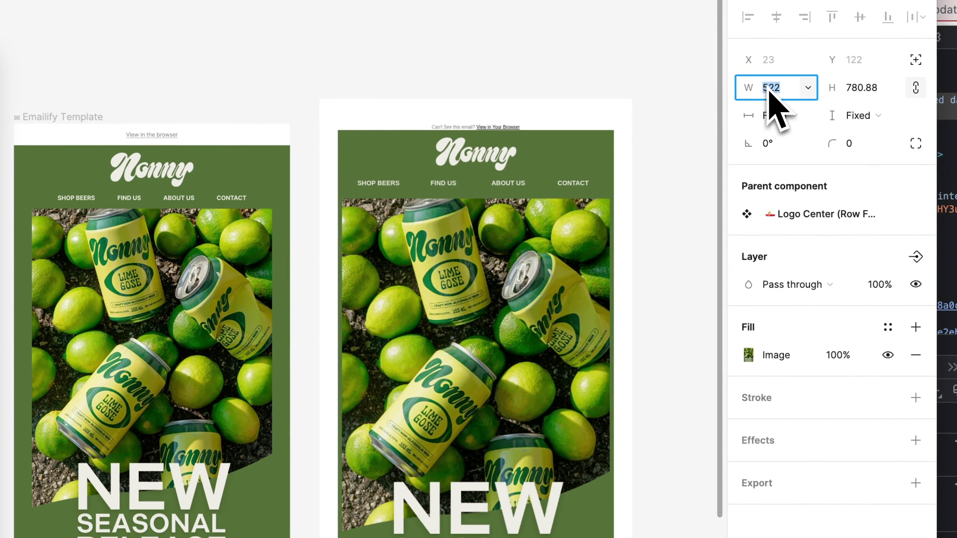
pyautogui.hotkey('shift', 'Up')
pyautogui.hotkey('shift', 'Up')
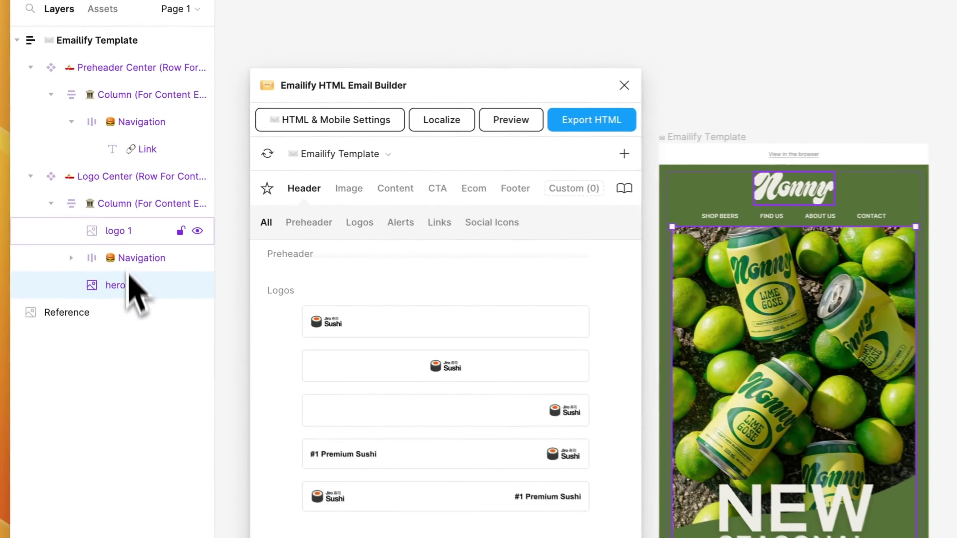
pyautogui.click(73, 173)
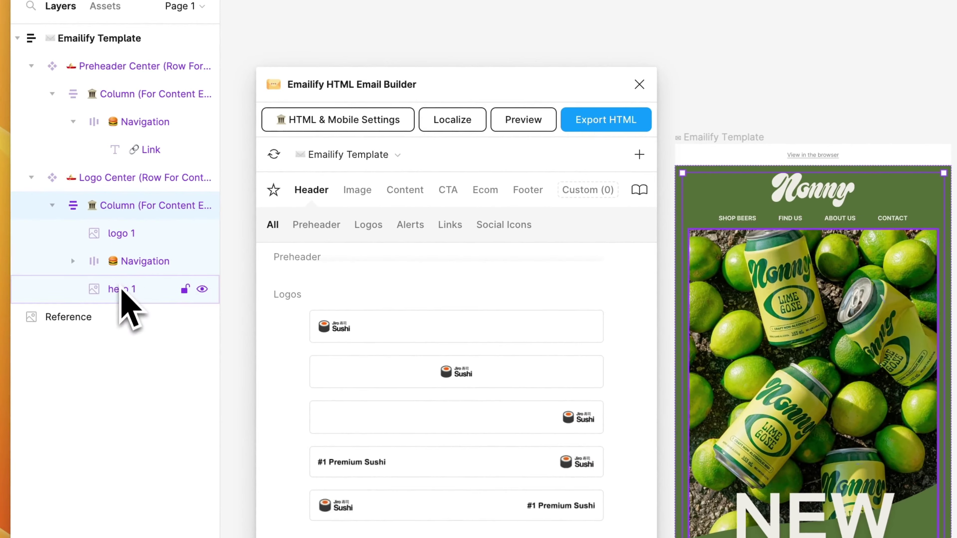
pyautogui.click(120, 290)
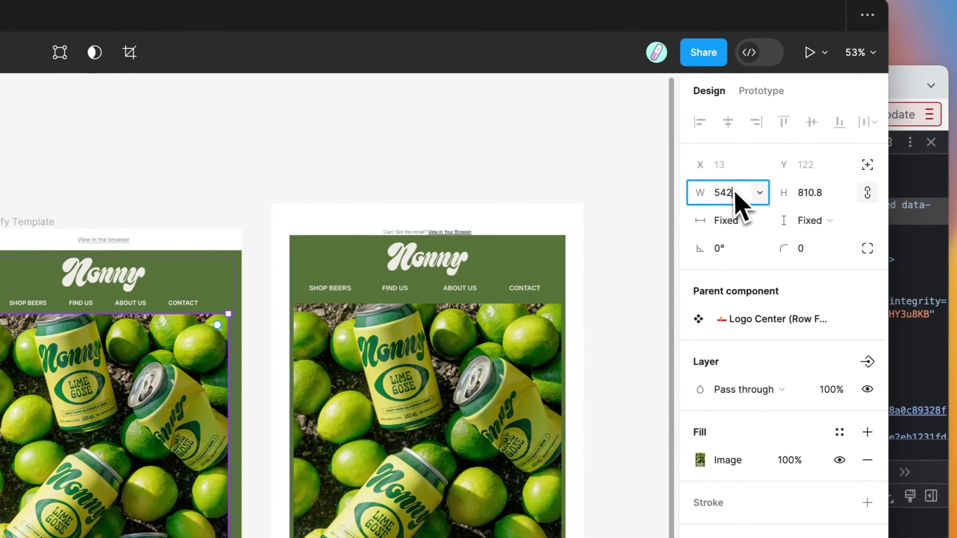
pyautogui.press('Return')
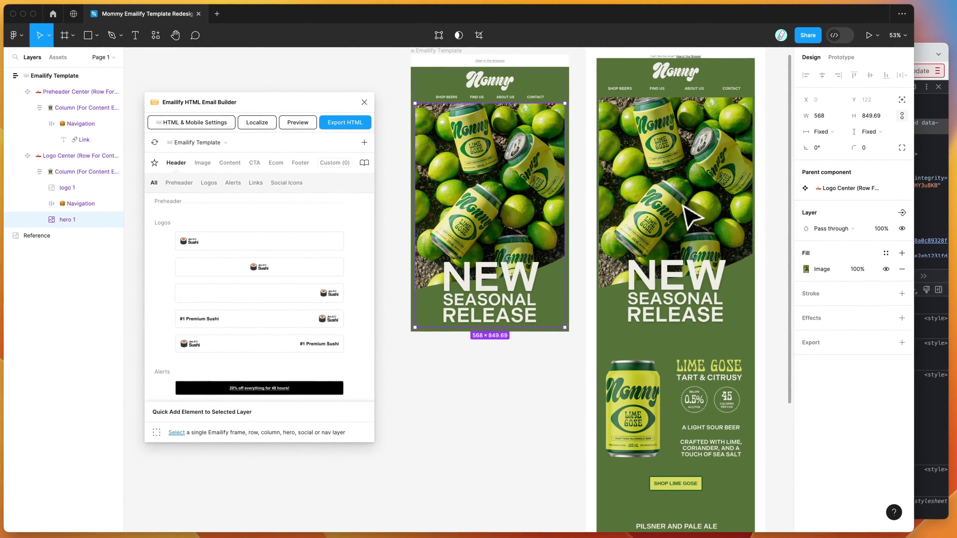
# Add an Image Text Split card from Emailify's image blocks below the hero
pyautogui.scroll(-2, 686, 221)
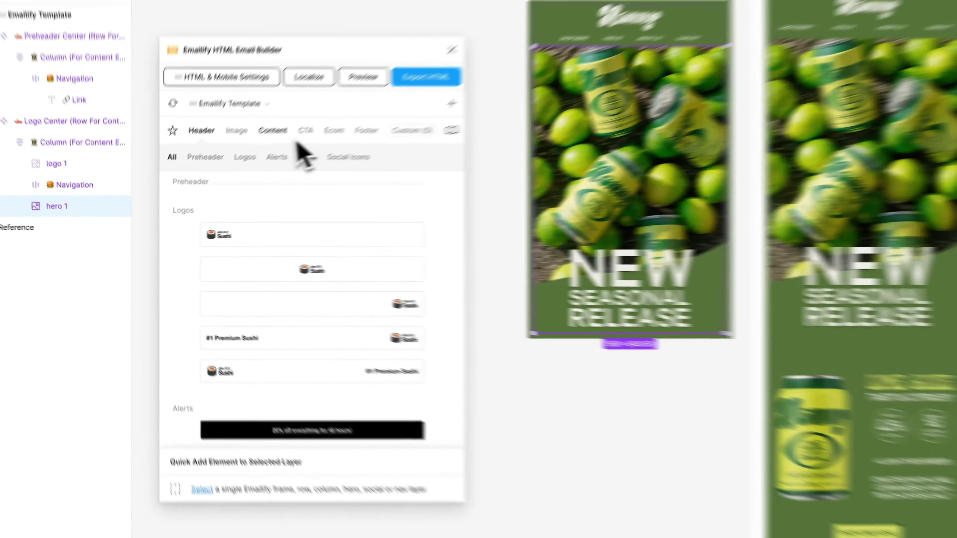
pyautogui.click(232, 162)
pyautogui.scroll(-3, 270, 267)
pyautogui.scroll(-2, 270, 267)
pyautogui.click(276, 91)
pyautogui.scroll(-3, 349, 217)
pyautogui.scroll(-3, 354, 224)
pyautogui.scroll(-3, 355, 225)
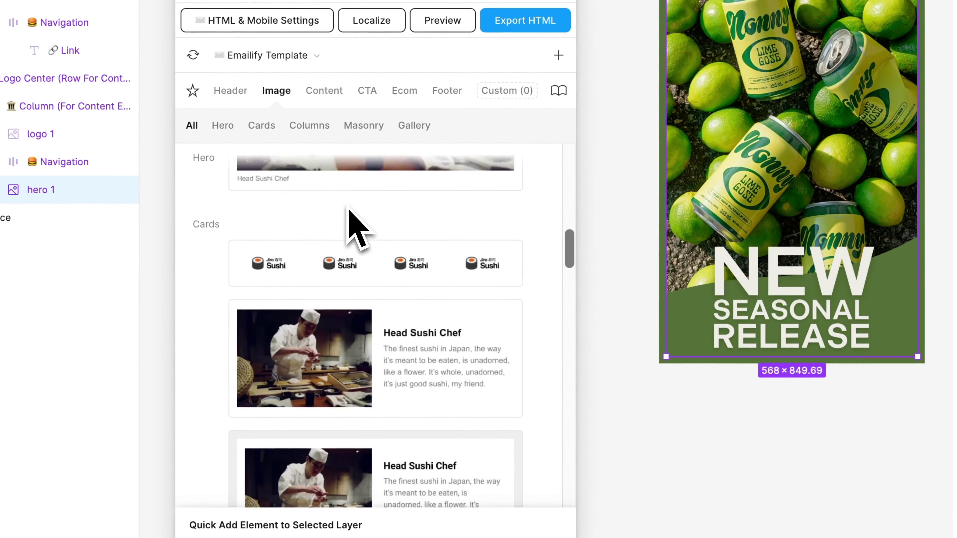
pyautogui.click(400, 335)
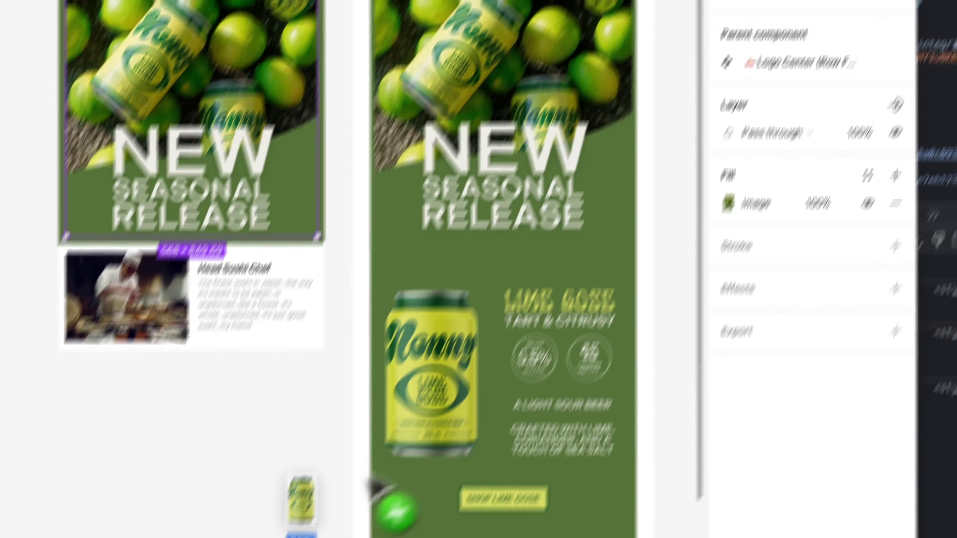
# Place the Lime Gose can image on the canvas and shrink it to 198 × 355
pyautogui.moveTo(300, 502); pyautogui.dragTo(354, 334)
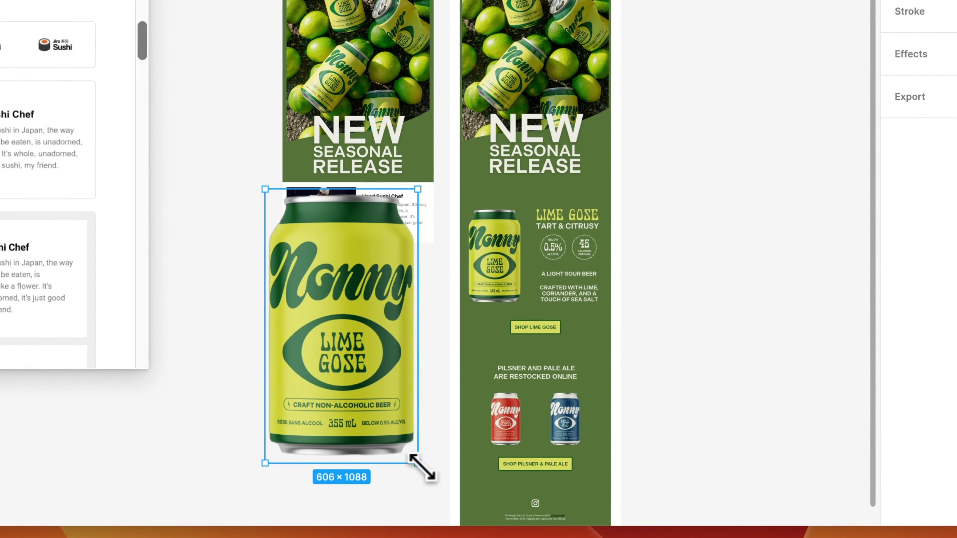
pyautogui.moveTo(418, 463); pyautogui.dragTo(333, 313)
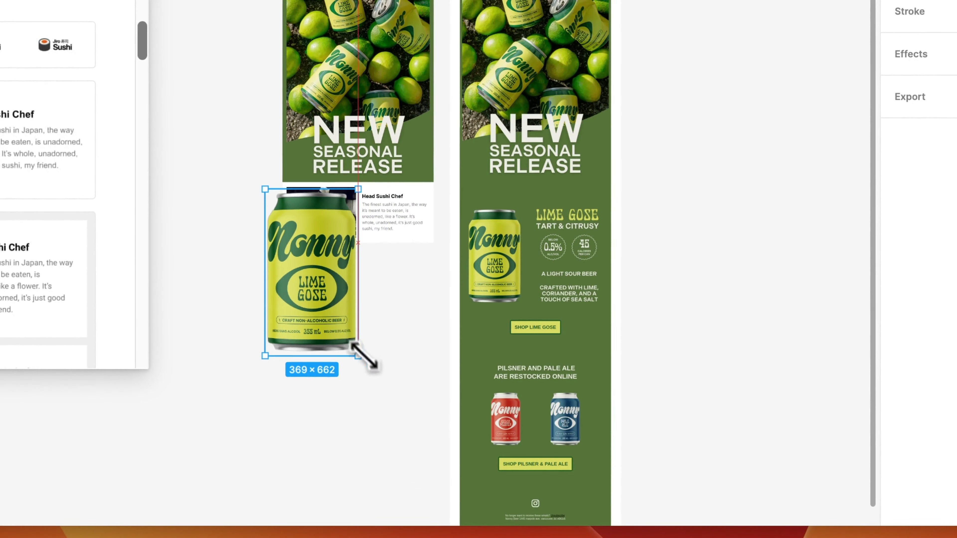
pyautogui.moveTo(526, 288); pyautogui.dragTo(503, 277)
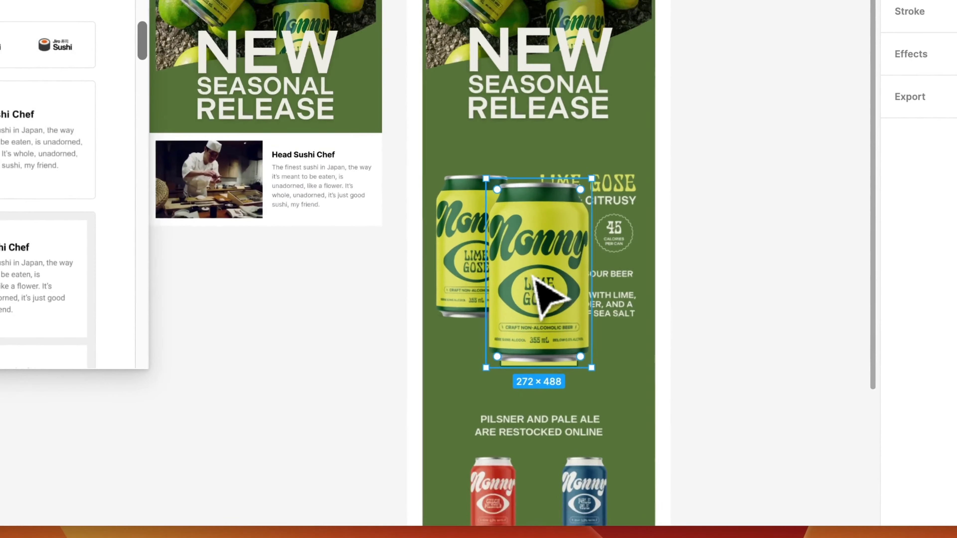
pyautogui.moveTo(548, 367)
pyautogui.mouseDown()
pyautogui.moveTo(517, 310)
pyautogui.moveTo(484, 294)
pyautogui.moveTo(277, 360)
pyautogui.mouseUp()
# Give the Head Sushi Chef card the reference email's 546E37 green fill
pyautogui.click(348, 148)
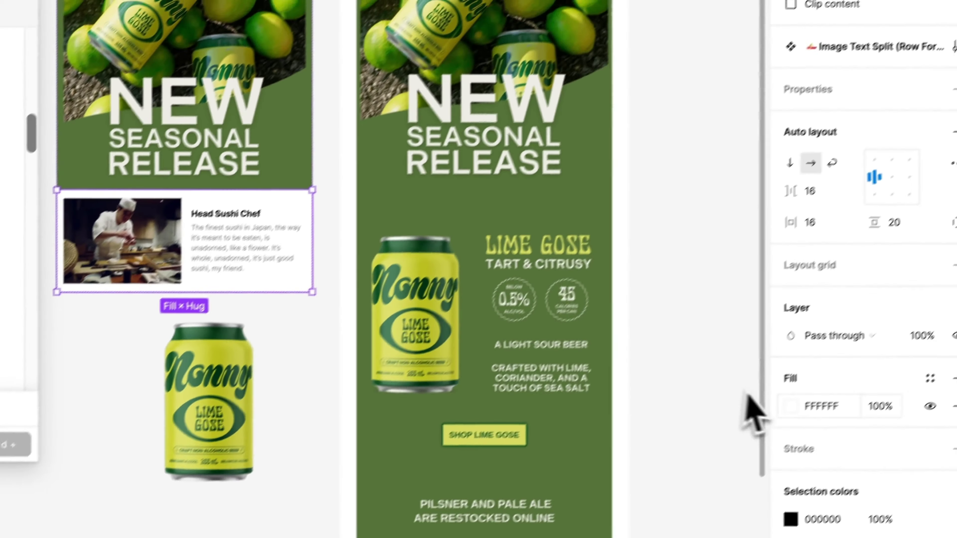
pyautogui.click(902, 313)
pyautogui.click(561, 431)
pyautogui.click(438, 239)
pyautogui.scroll(-3, 406, 267)
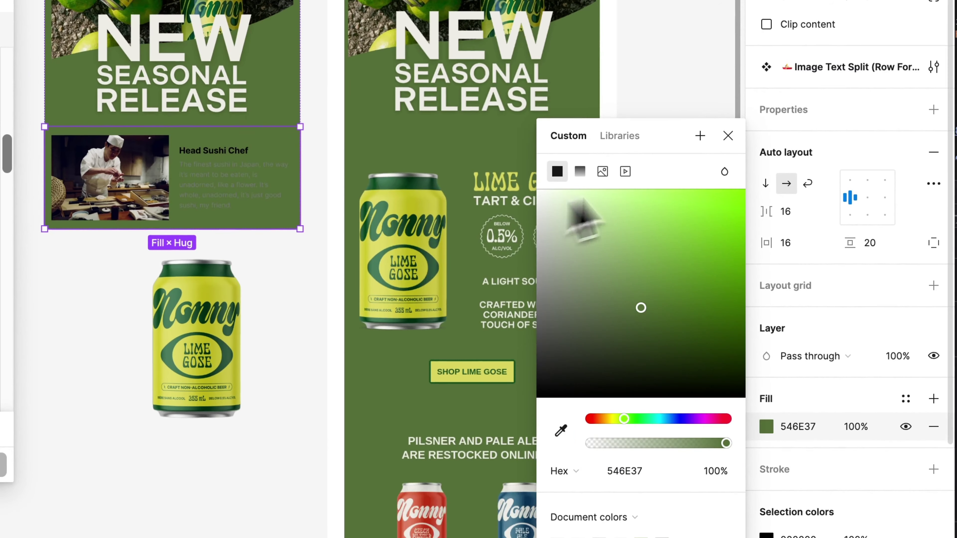
pyautogui.press('Escape')
pyautogui.hscroll(-3, 534, 160)
# Move the Lime Gose can into the green card and delete the placeholder chef photo
pyautogui.click(331, 310)
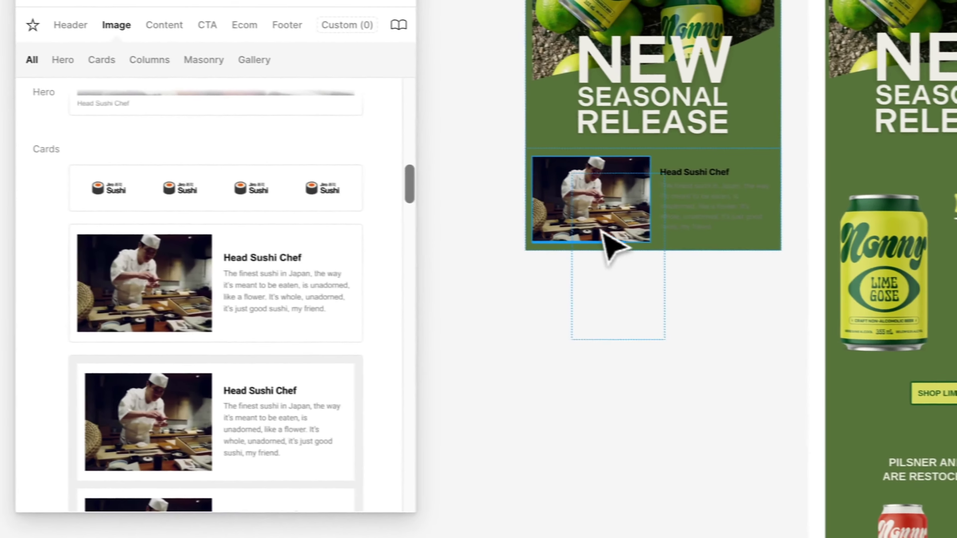
pyautogui.moveTo(480, 331); pyautogui.dragTo(408, 228)
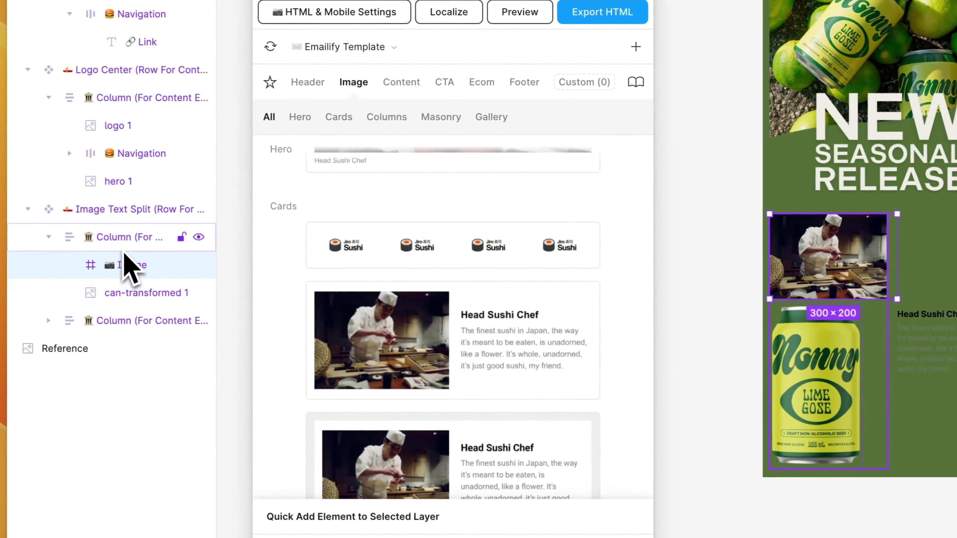
pyautogui.click(17, 219)
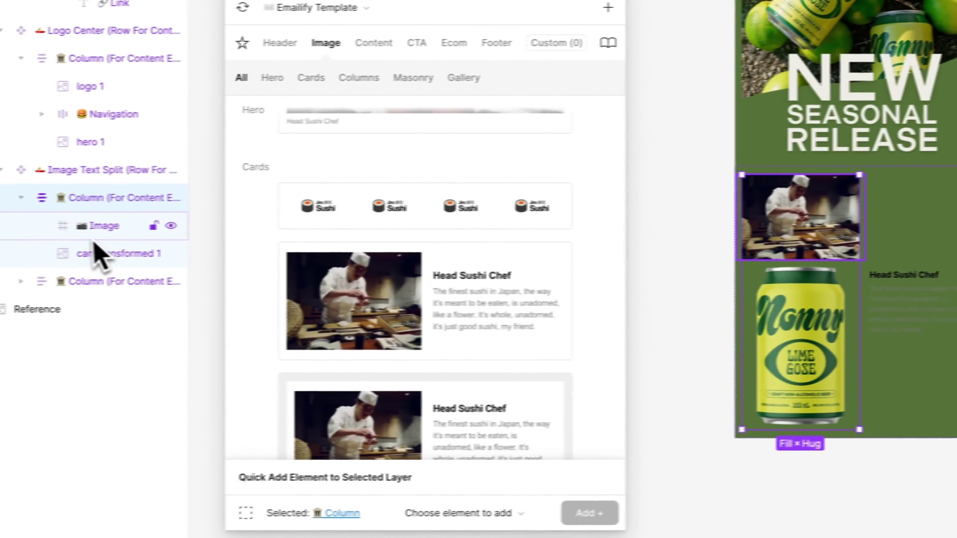
pyautogui.press('Delete')
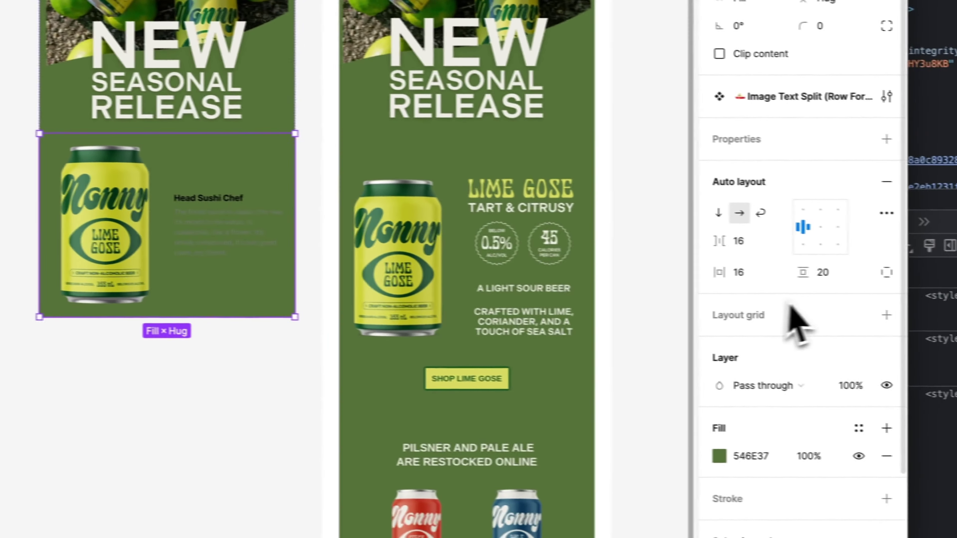
# Set the Image Text Split row's vertical padding to 60
pyautogui.click(801, 278)
pyautogui.write('30')
pyautogui.press('Return')
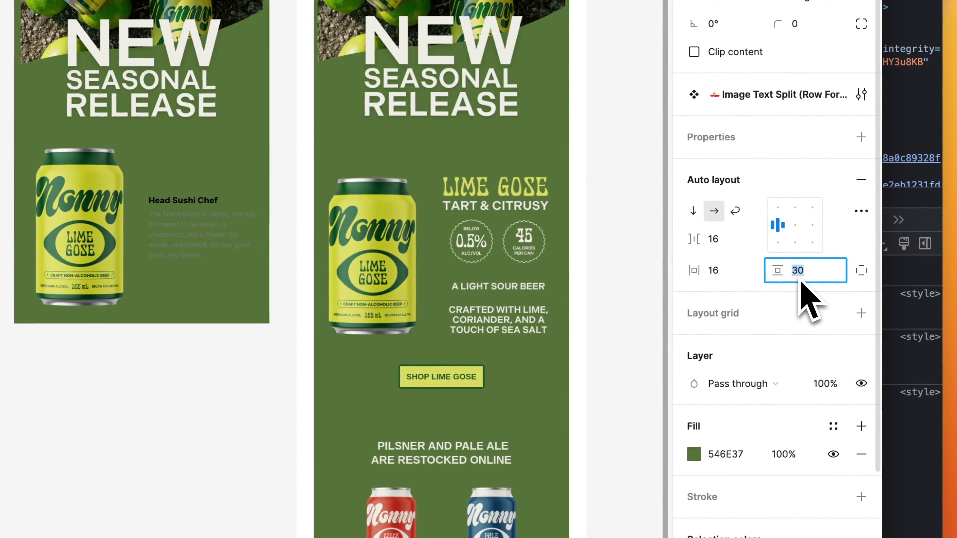
pyautogui.write('60')
pyautogui.press('Return')
pyautogui.keyDown('ctrl'); pyautogui.scroll(3, 341, 332); pyautogui.keyUp('ctrl')
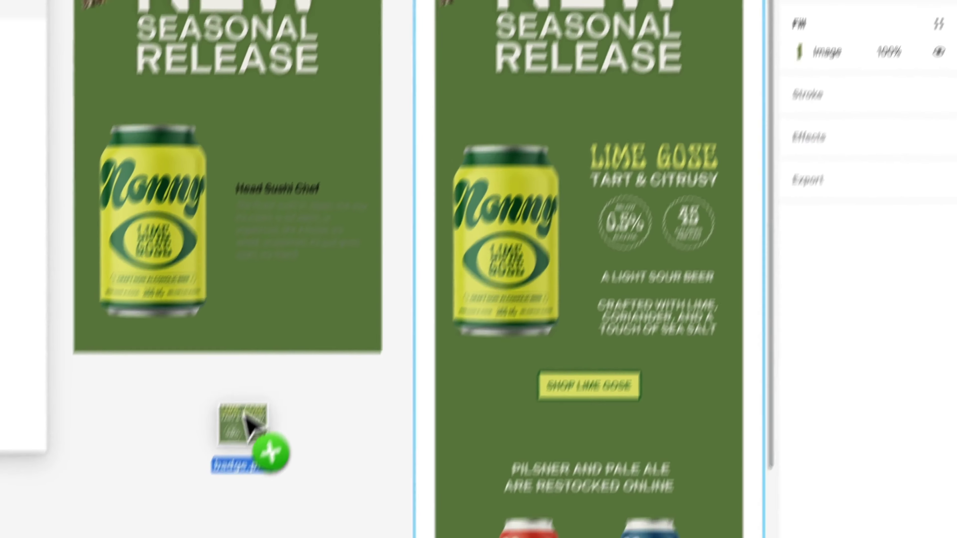
# Size the LIME GOSE badge to the reference and place it above the column's heading
pyautogui.moveTo(250, 427); pyautogui.dragTo(293, 368)
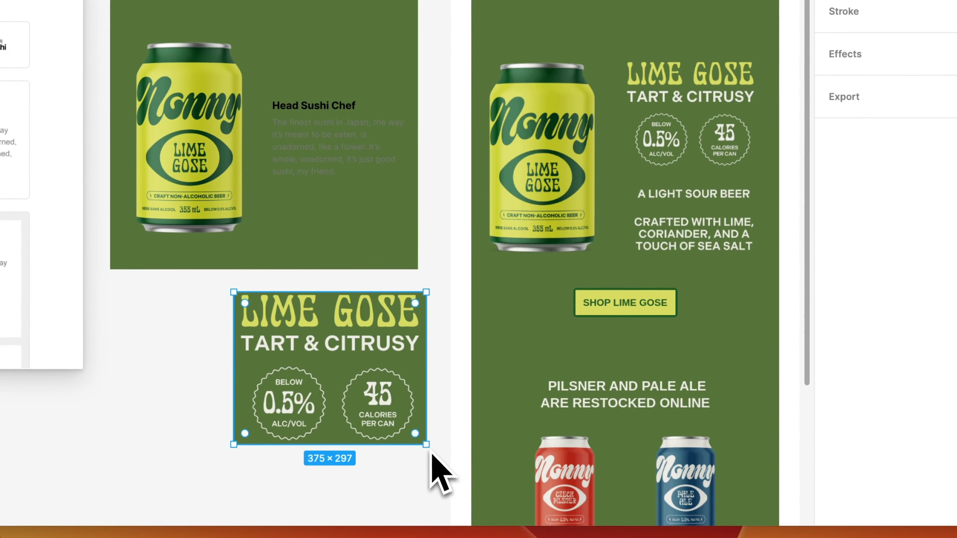
pyautogui.moveTo(418, 437); pyautogui.dragTo(761, 328)
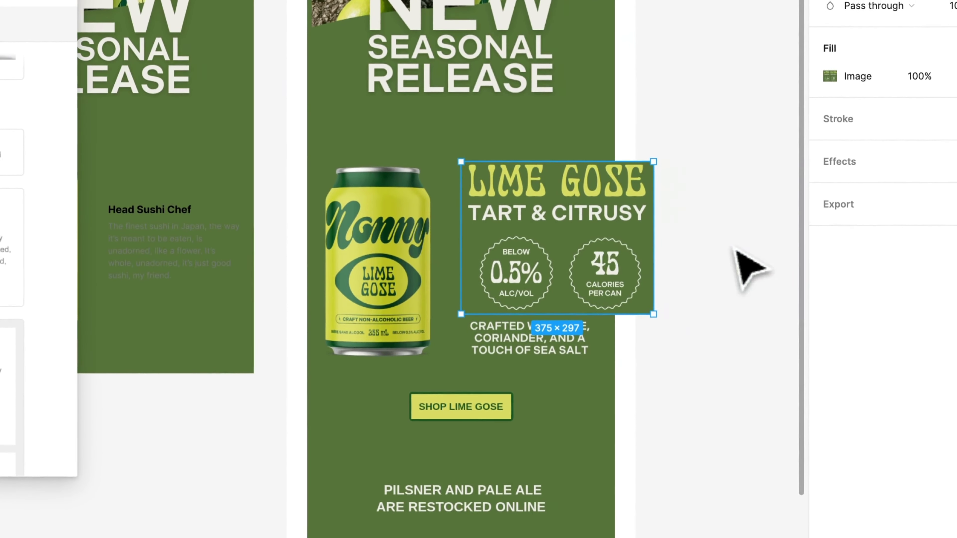
pyautogui.moveTo(654, 314); pyautogui.dragTo(572, 250)
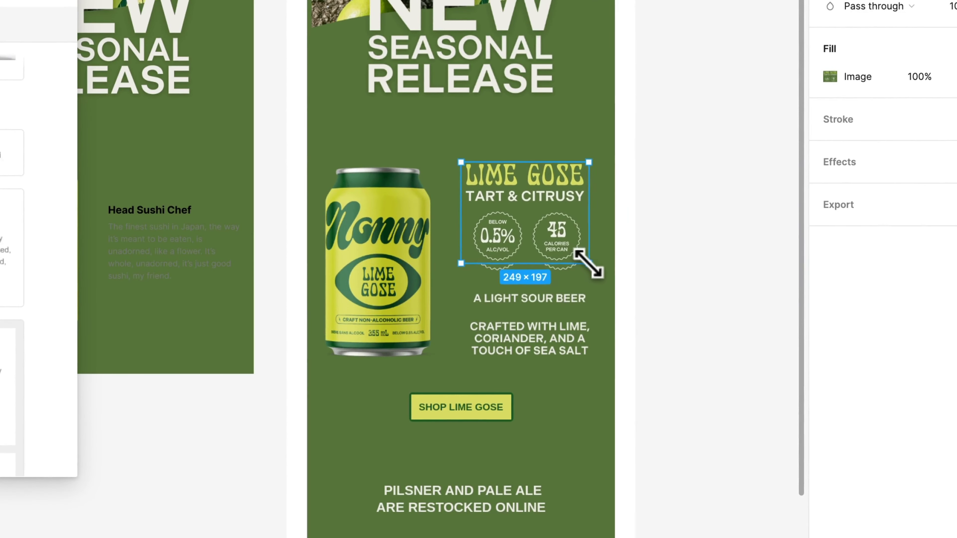
pyautogui.moveTo(574, 240); pyautogui.dragTo(552, 396)
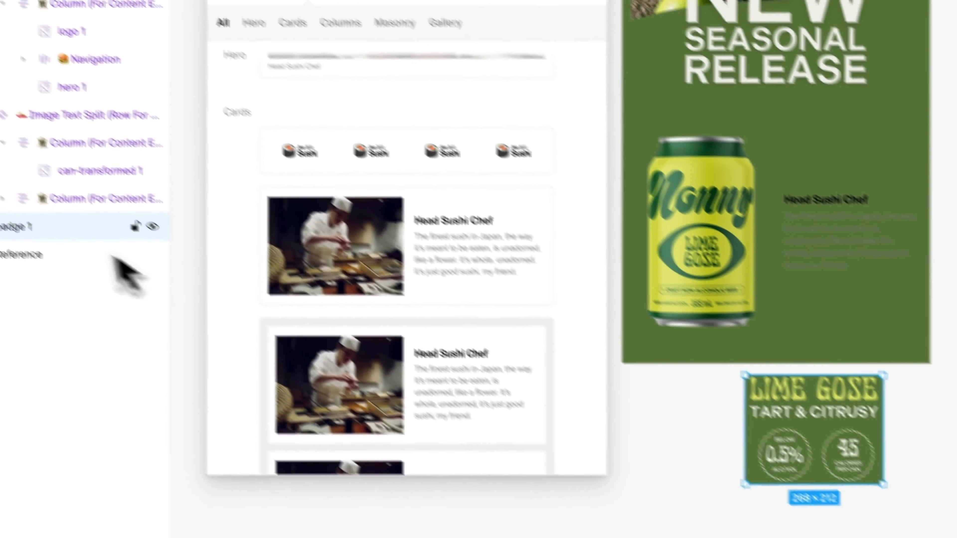
pyautogui.moveTo(53, 266)
pyautogui.mouseDown()
pyautogui.moveTo(94, 314)
pyautogui.moveTo(125, 261)
pyautogui.mouseUp()
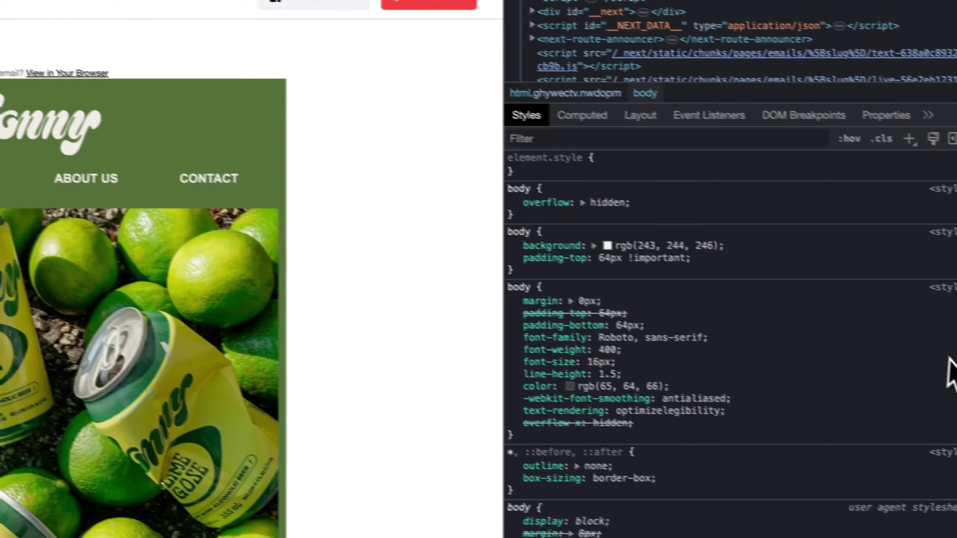
# Retype the heading as A LIGHT SOUR BEER, centred, in the off-white title colour
pyautogui.scroll(-5, 658, 268)
pyautogui.scroll(-5, 683, 267)
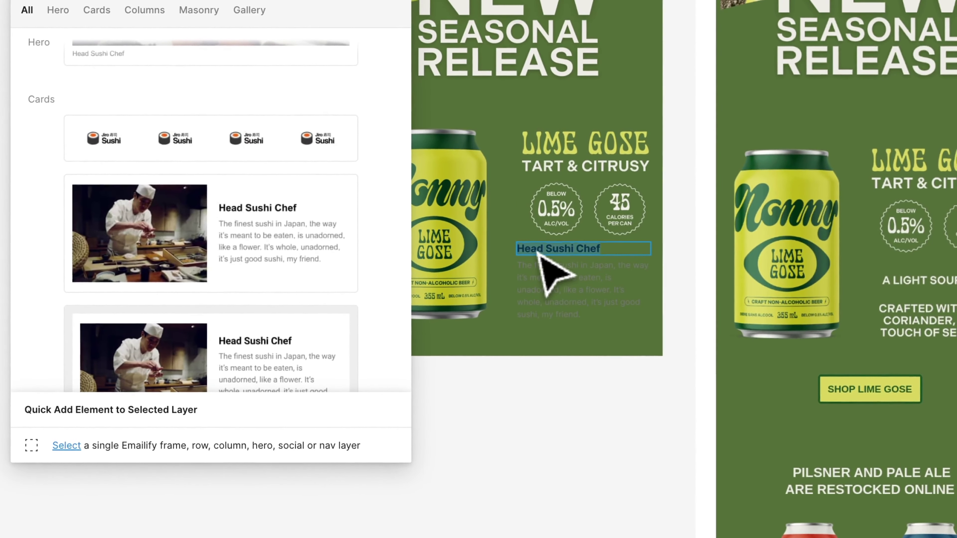
pyautogui.write('our Beer')
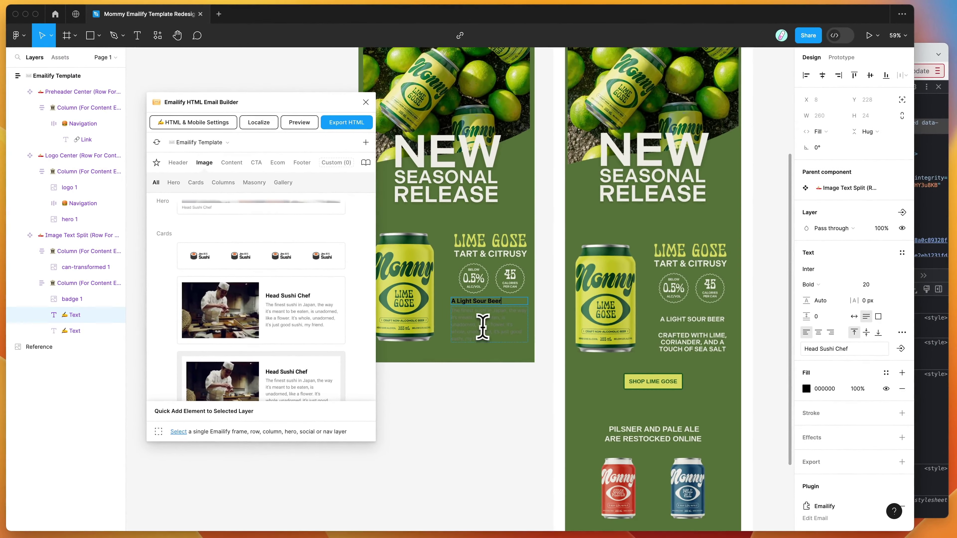
pyautogui.press('super+a')
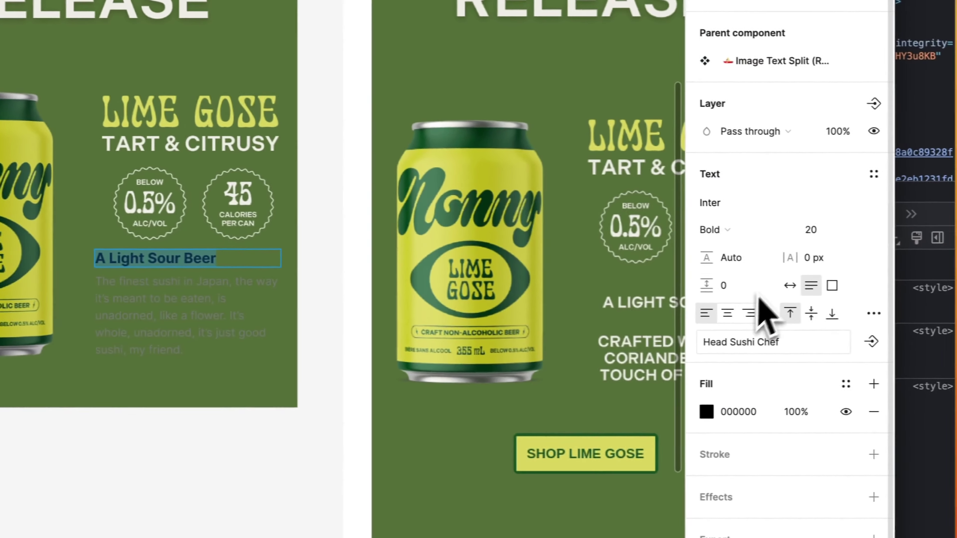
pyautogui.click(844, 320)
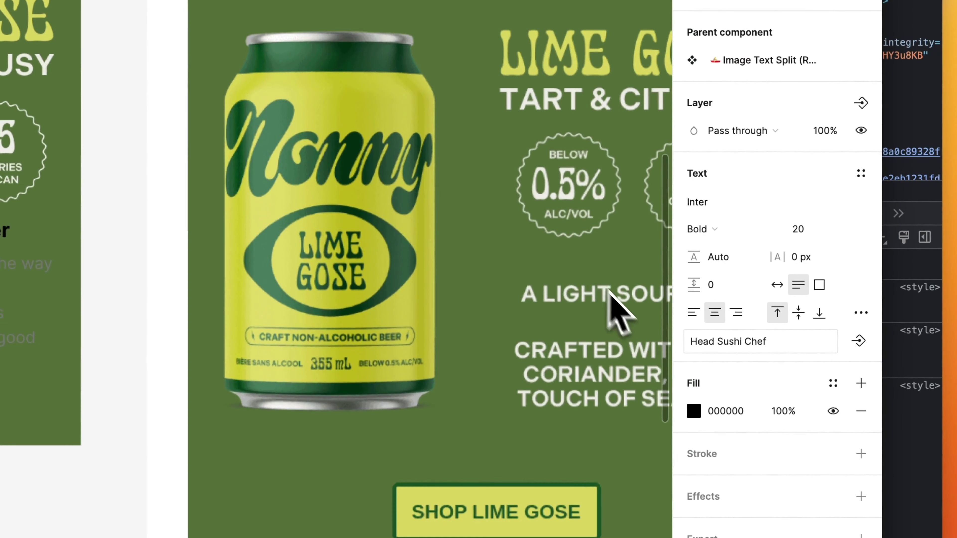
pyautogui.click(692, 410)
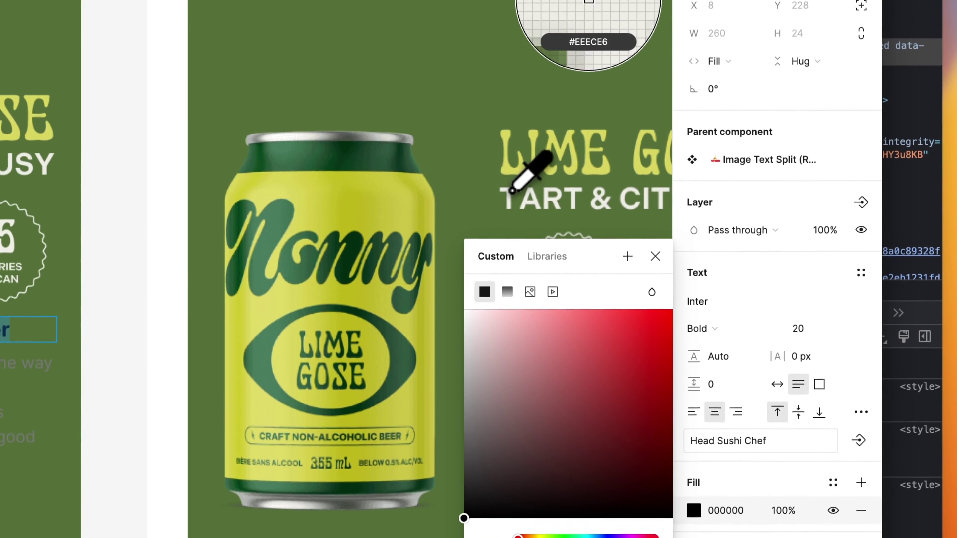
pyautogui.click(512, 195)
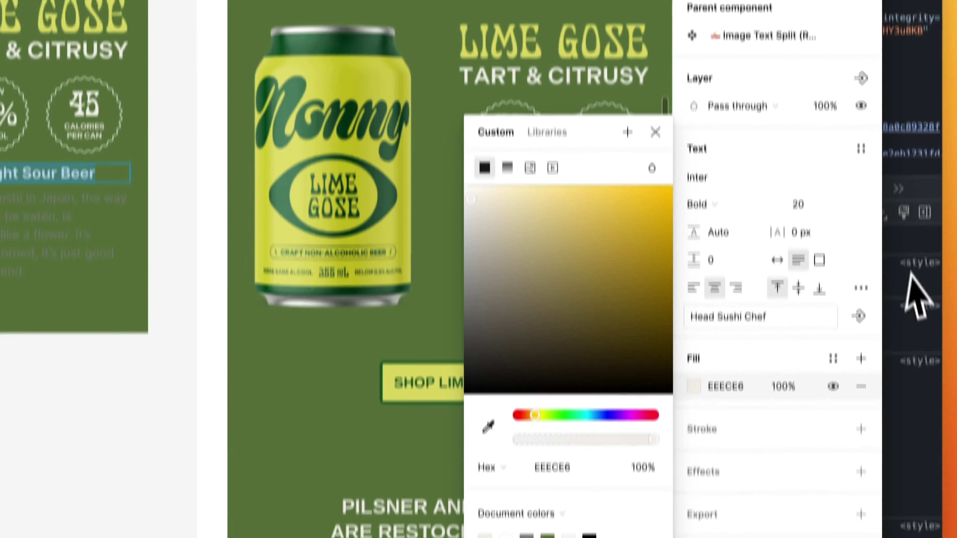
pyautogui.click(861, 415)
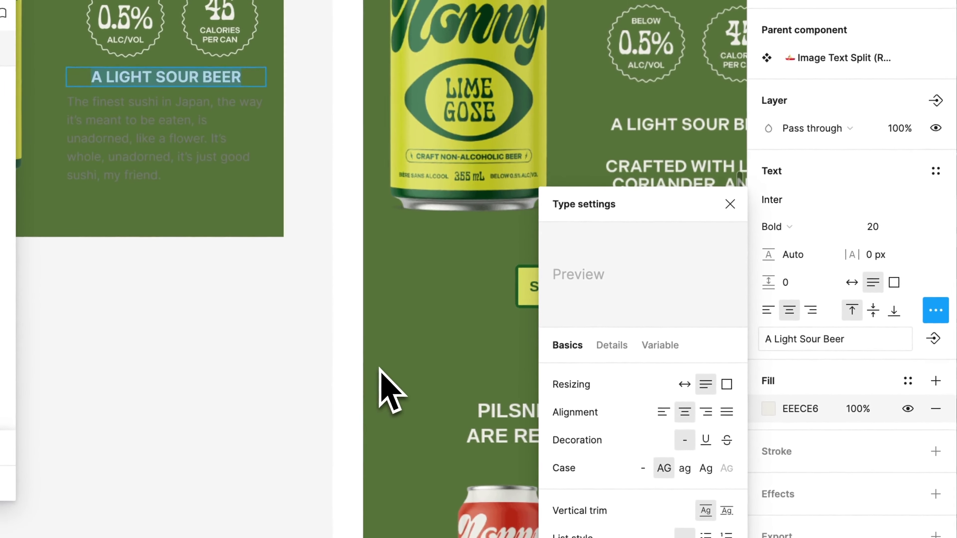
pyautogui.click(730, 204)
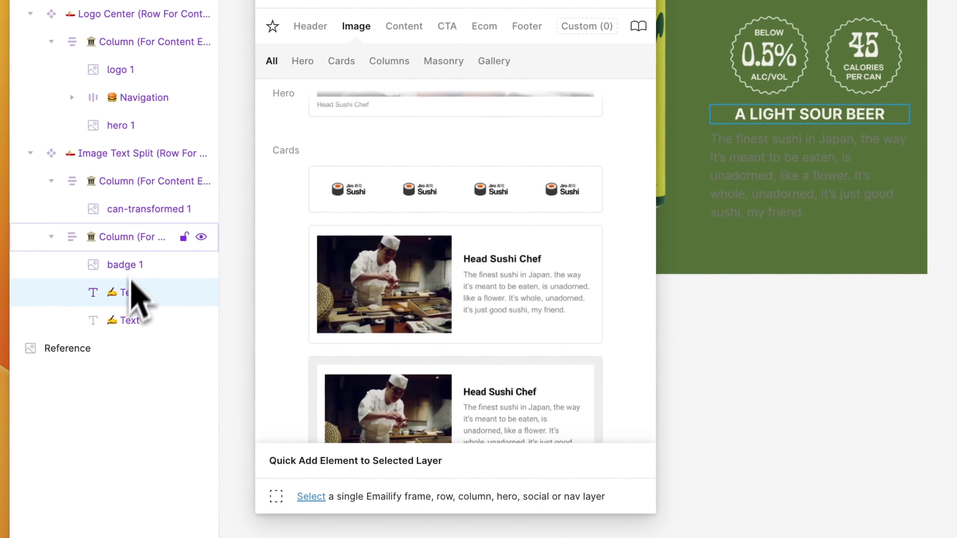
# Paste a copy of the heading into the column and retype it as CRAFTED WITH LIME
pyautogui.click(128, 240)
pyautogui.hotkey('ctrl', 'v')
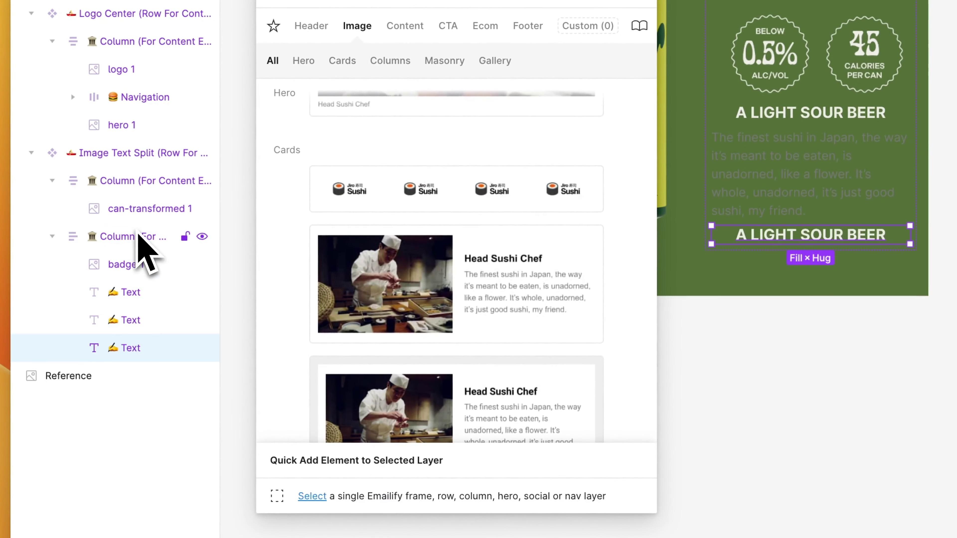
pyautogui.press('Return')
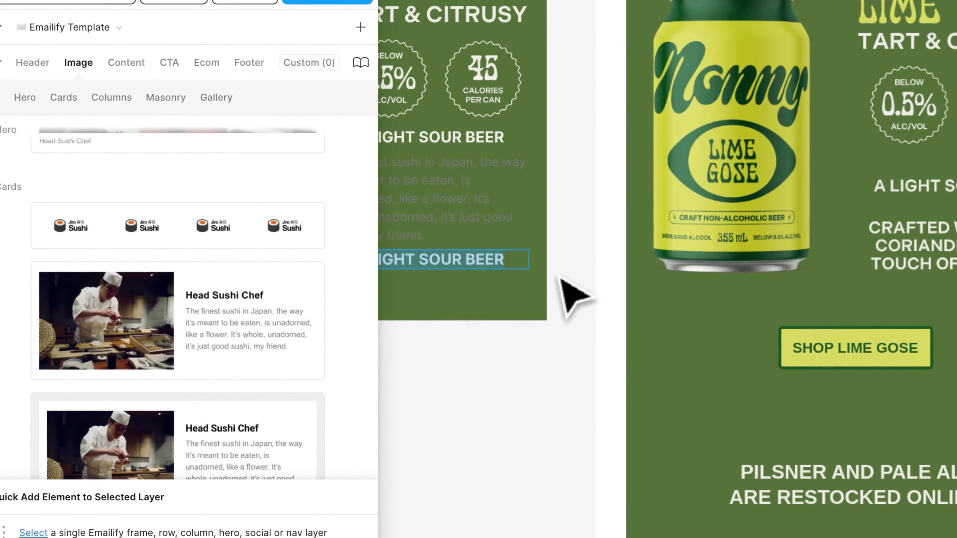
pyautogui.write('CRAFTEDWITH')
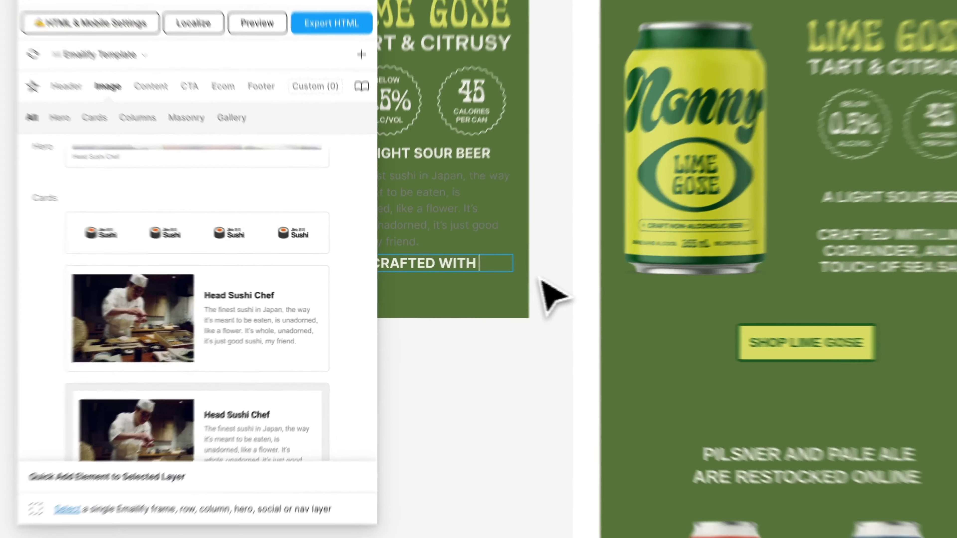
pyautogui.write(' LIME,')
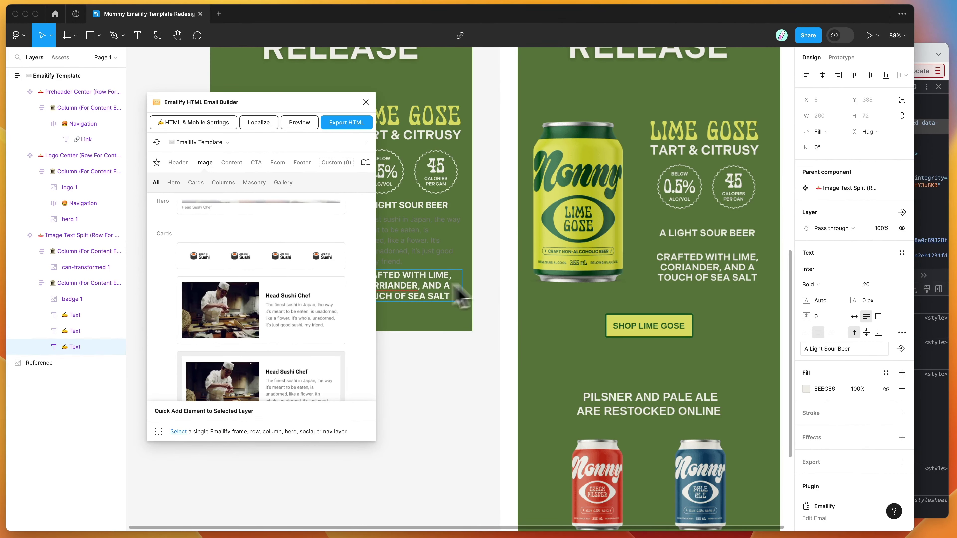
pyautogui.hscroll(-2, 473, 296)
# Set the text column's item spacing to 28, past an interim 18
pyautogui.click(452, 250)
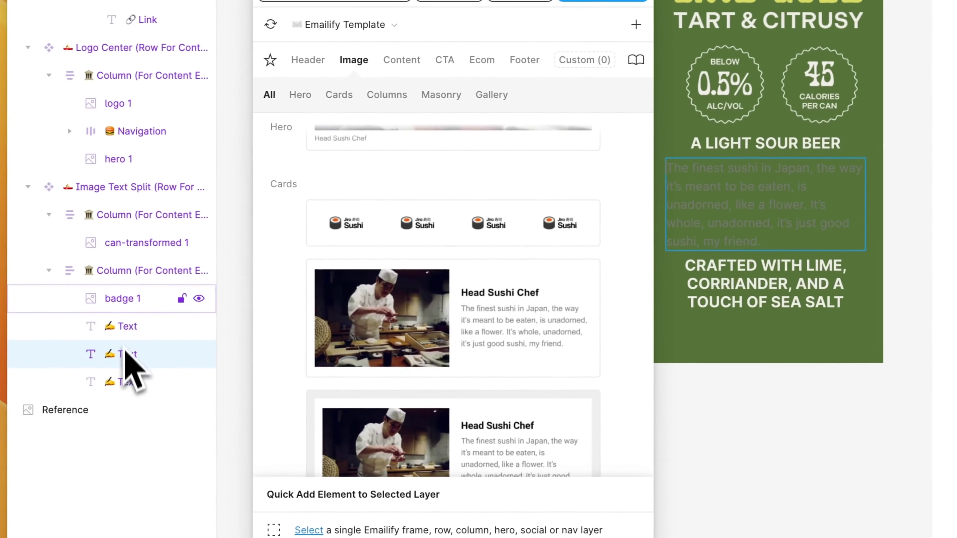
pyautogui.click(124, 270)
pyautogui.click(127, 352)
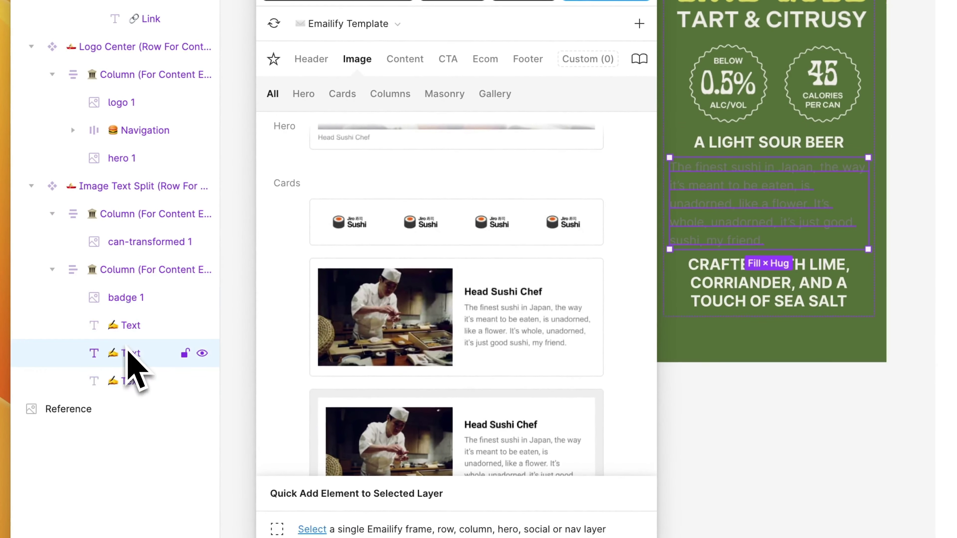
pyautogui.click(140, 273)
pyautogui.click(744, 321)
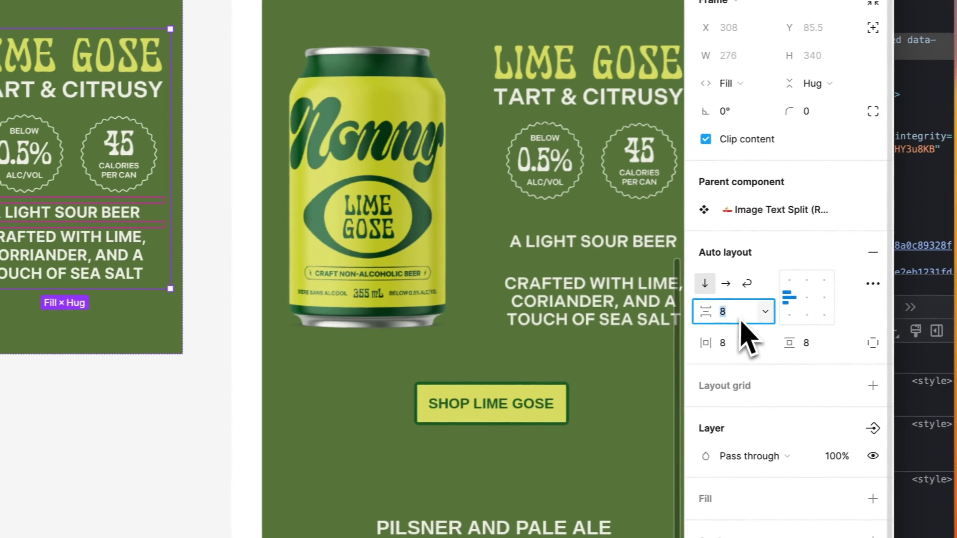
pyautogui.write('18')
pyautogui.press('Return')
pyautogui.write('28')
pyautogui.press('Return')
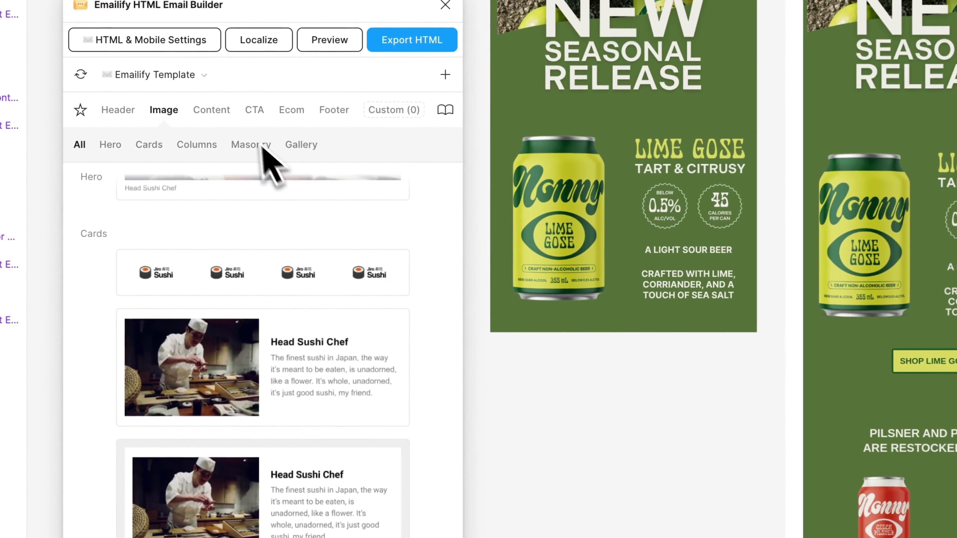
# Insert the single-button template with a Learn More button from Emailify's CTA Buttons section
pyautogui.click(254, 113)
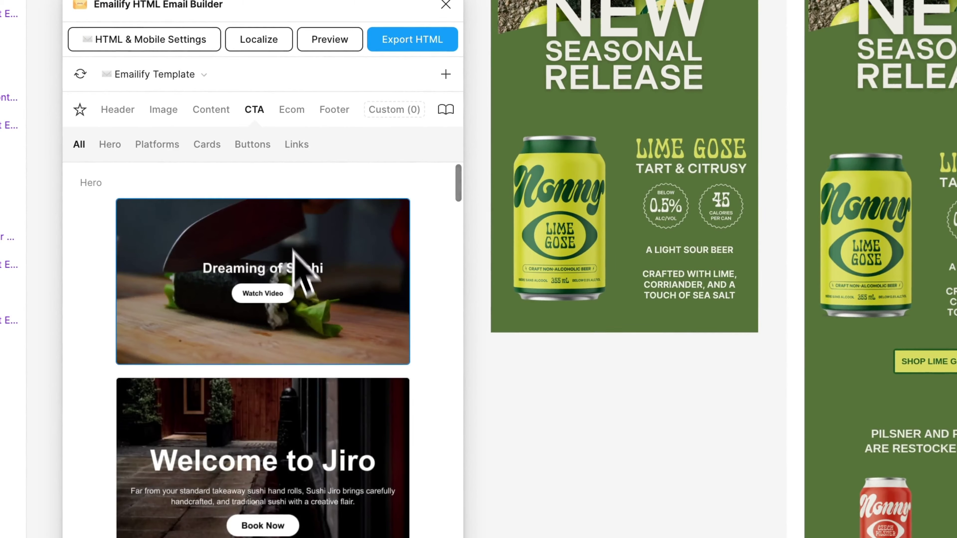
pyautogui.scroll(-5, 301, 281)
pyautogui.scroll(-5, 301, 287)
pyautogui.scroll(-5, 301, 287)
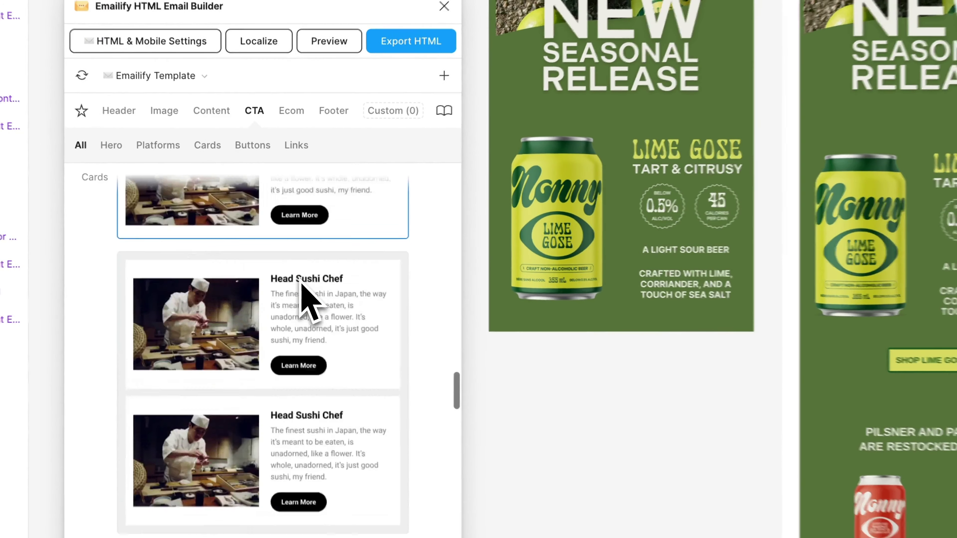
pyautogui.scroll(-5, 290, 275)
pyautogui.scroll(-3, 286, 271)
pyautogui.click(292, 322)
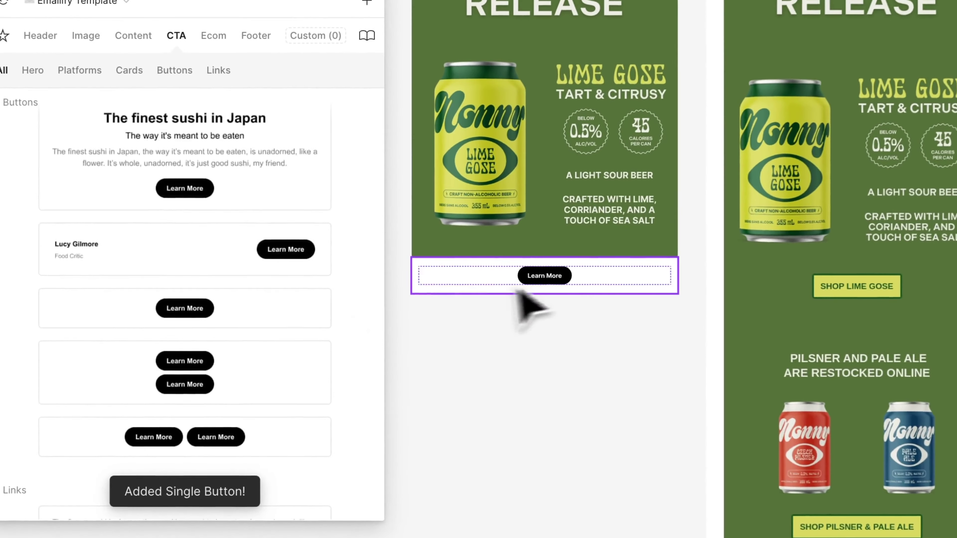
pyautogui.scroll(3, 547, 294)
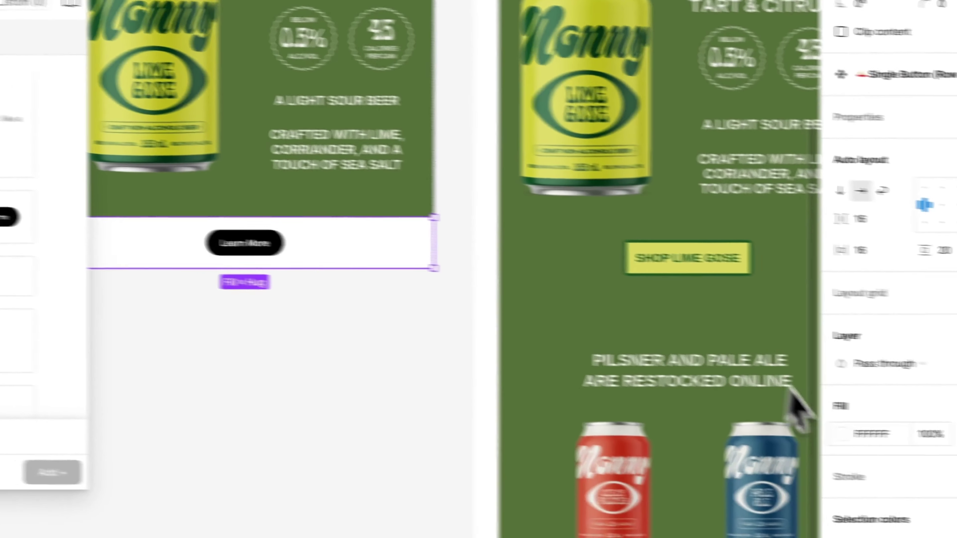
pyautogui.click(761, 426)
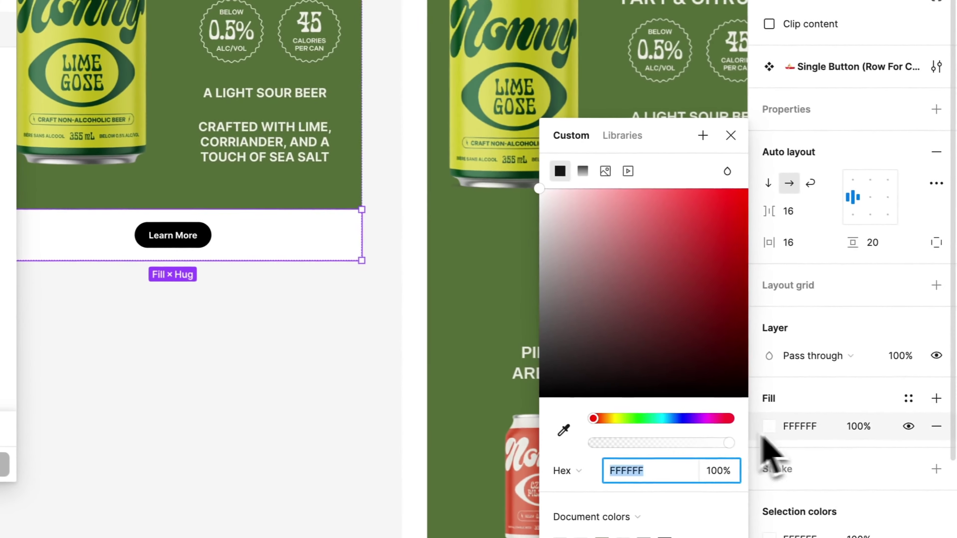
# Fill the button row with 546E37 green and the button with the shop button's DAD55D yellow
pyautogui.click(556, 430)
pyautogui.click(497, 295)
pyautogui.click(723, 134)
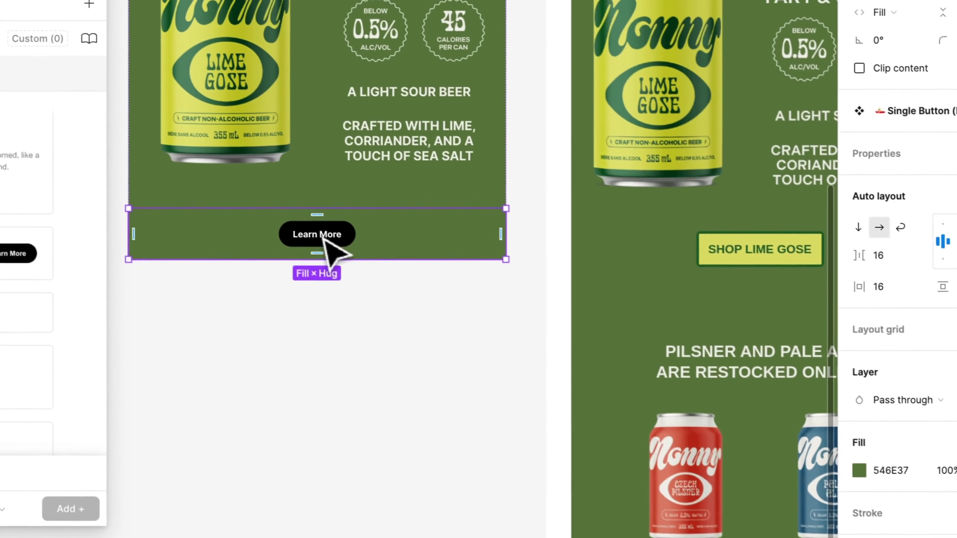
pyautogui.click(325, 241)
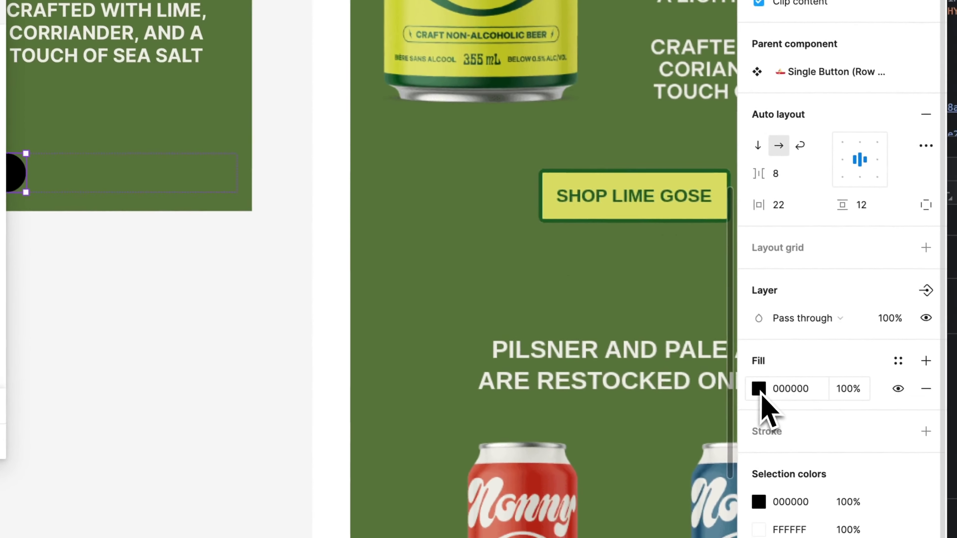
pyautogui.click(759, 389)
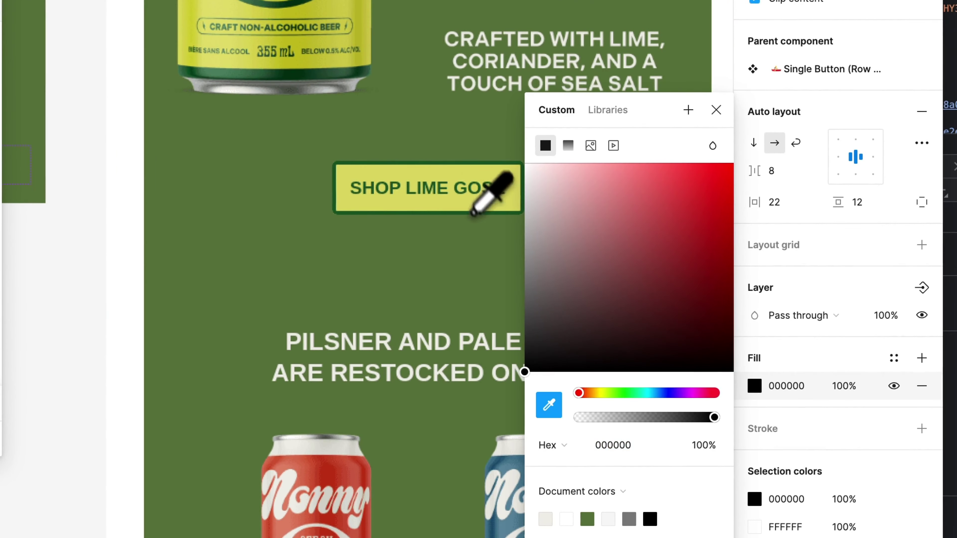
pyautogui.click(461, 173)
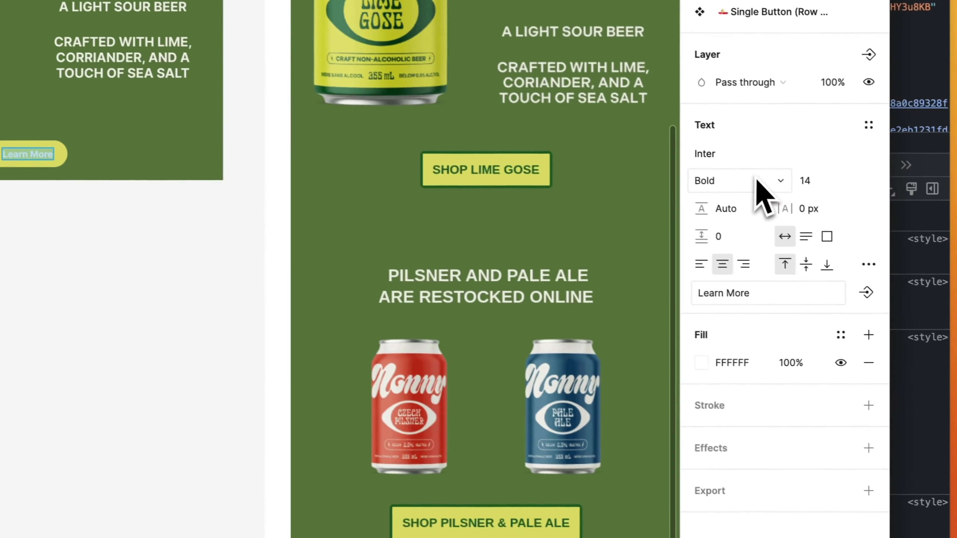
# Make the button label uppercase with 195122 dark-green text
pyautogui.click(738, 182)
pyautogui.click(861, 262)
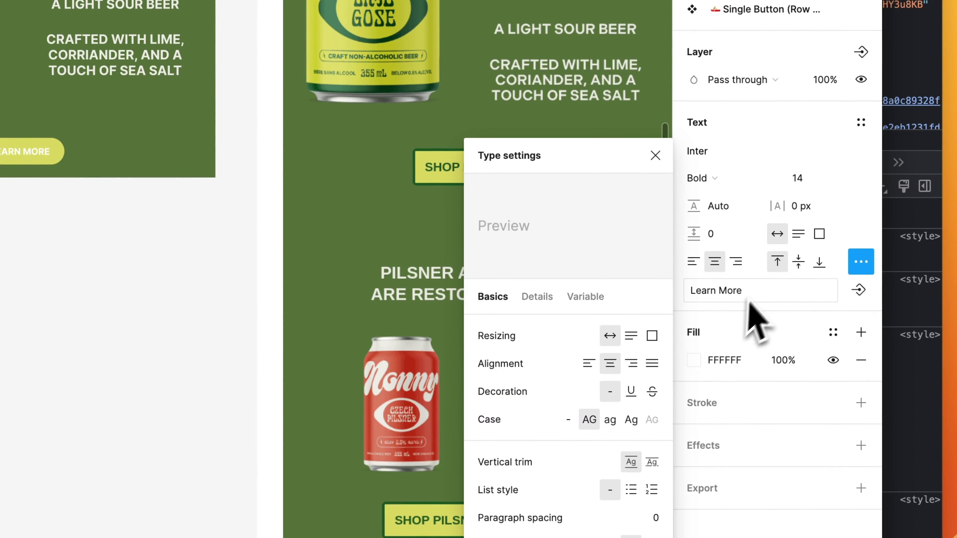
pyautogui.click(696, 362)
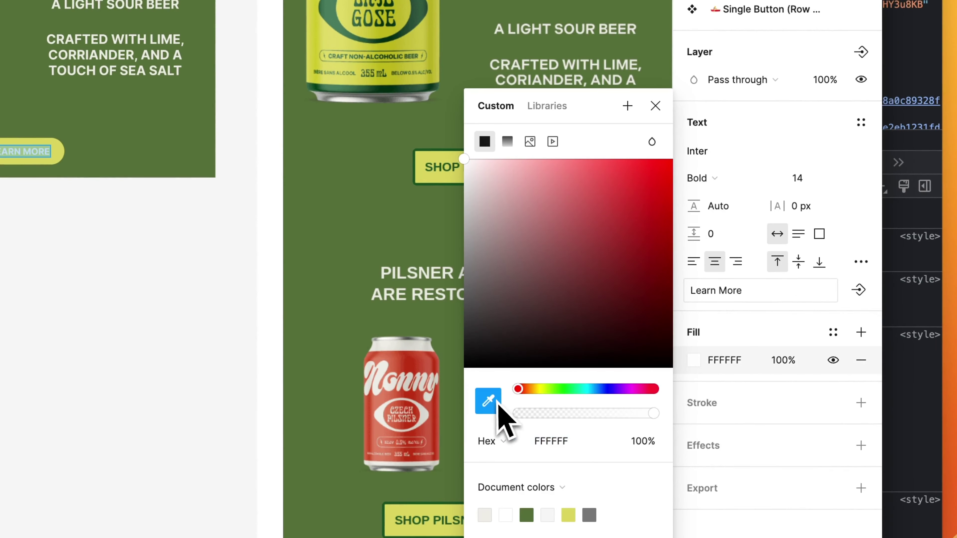
pyautogui.click(434, 166)
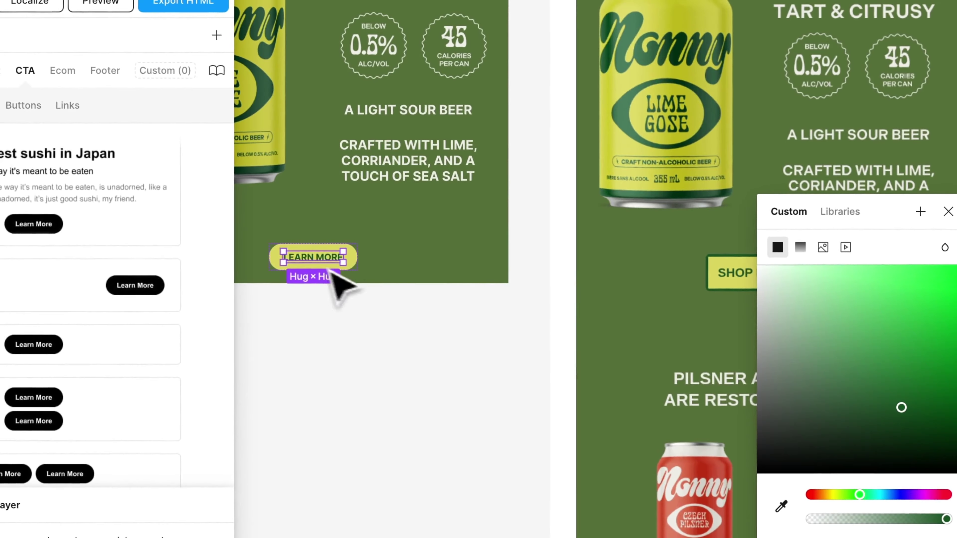
pyautogui.hscroll(3, 309, 265)
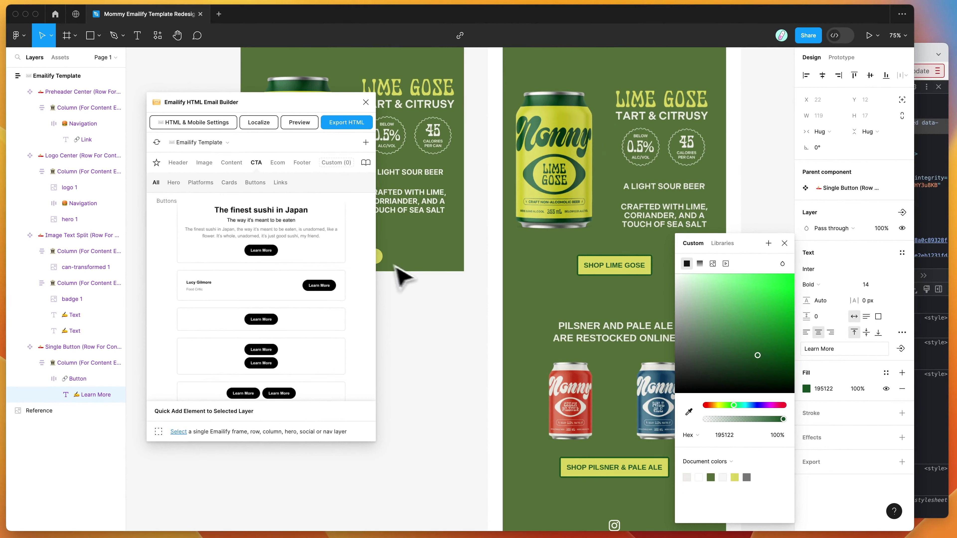
pyautogui.hscroll(-2, 378, 272)
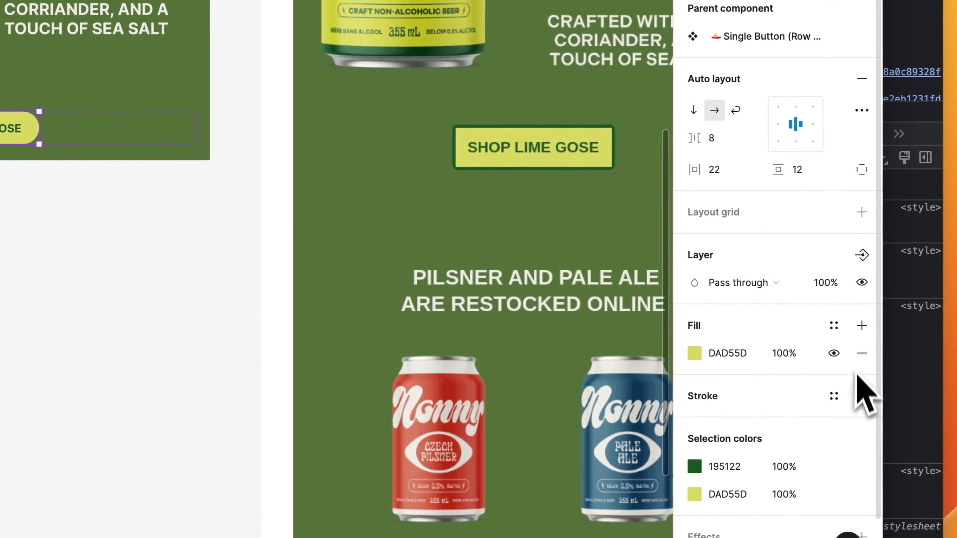
# Add a 3 px 195122 dark-green border to the Shop Lime Goose button
pyautogui.click(861, 396)
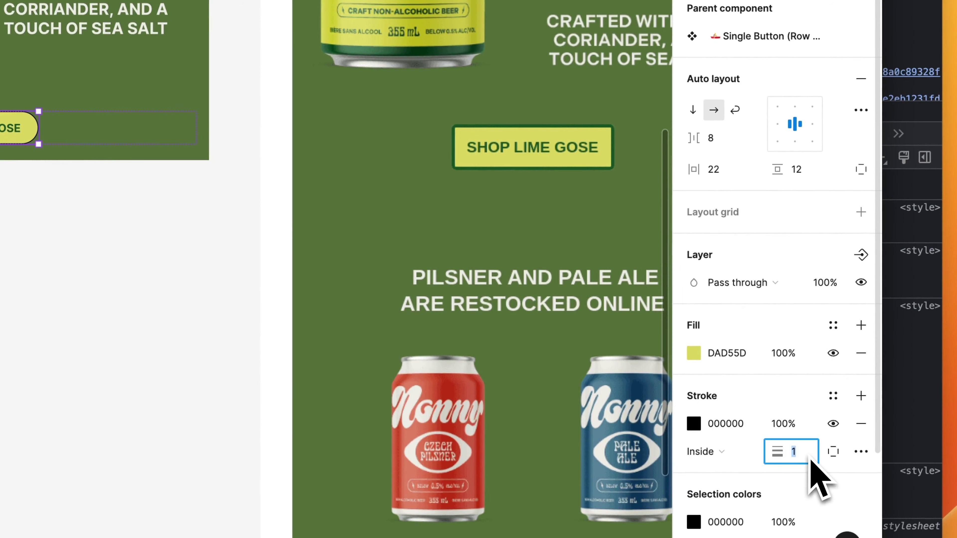
pyautogui.write('3')
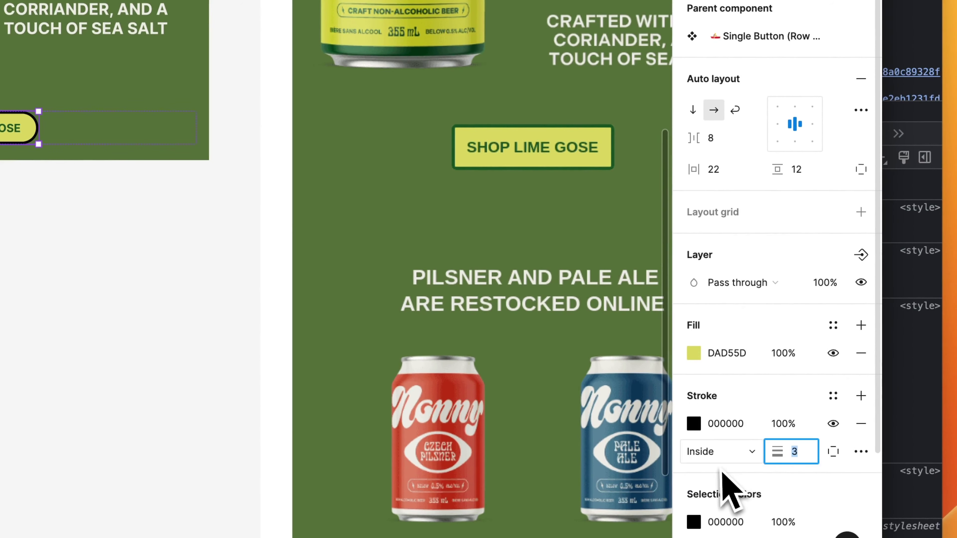
pyautogui.click(693, 424)
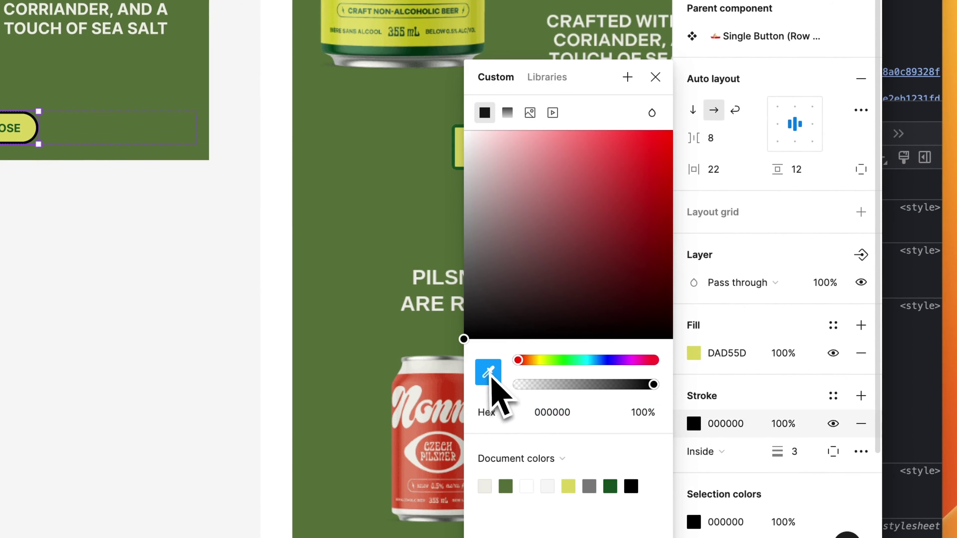
pyautogui.click(488, 373)
pyautogui.click(391, 127)
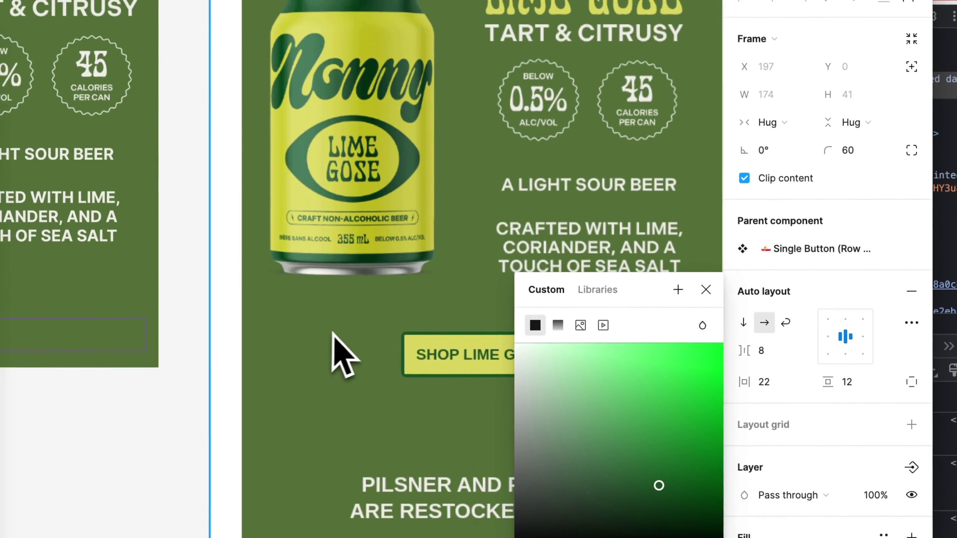
pyautogui.hscroll(-5, 343, 355)
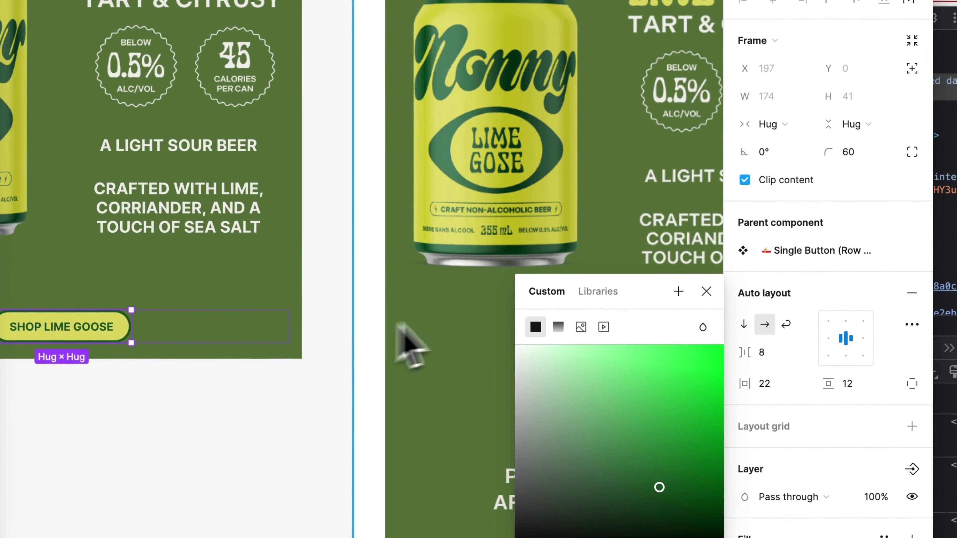
# Reduce the button's corner radius from 60 to 3 and raise its vertical padding to 14
pyautogui.click(707, 292)
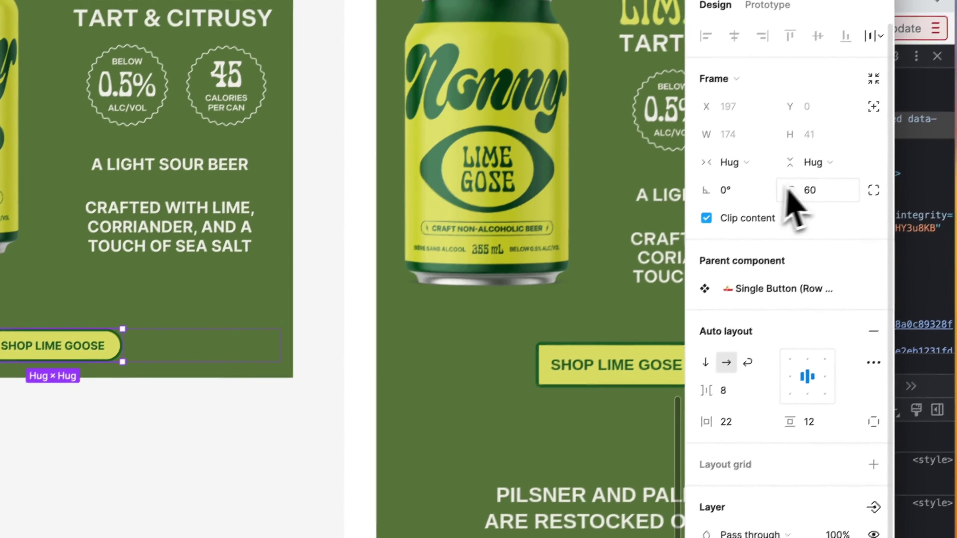
pyautogui.click(807, 203)
pyautogui.moveTo(806, 208); pyautogui.dragTo(745, 210)
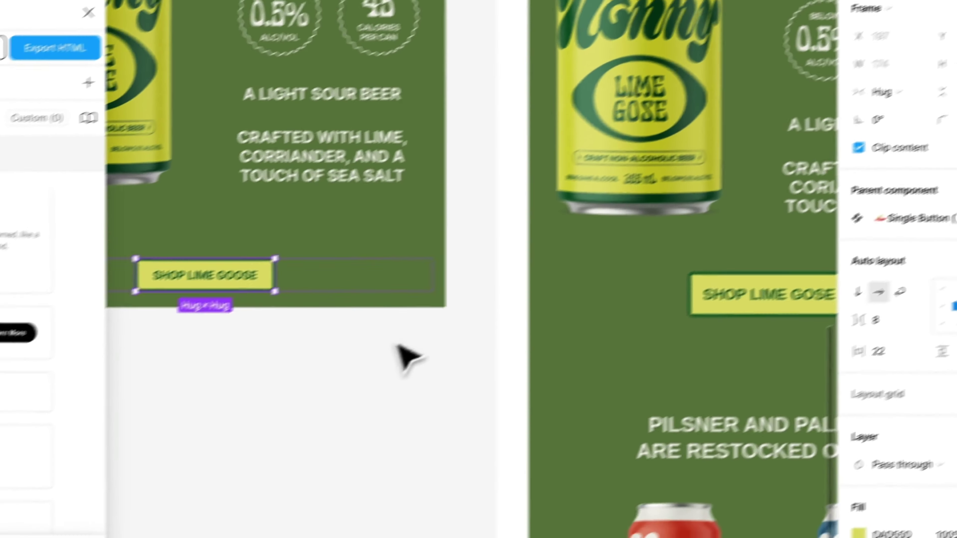
pyautogui.click(445, 333)
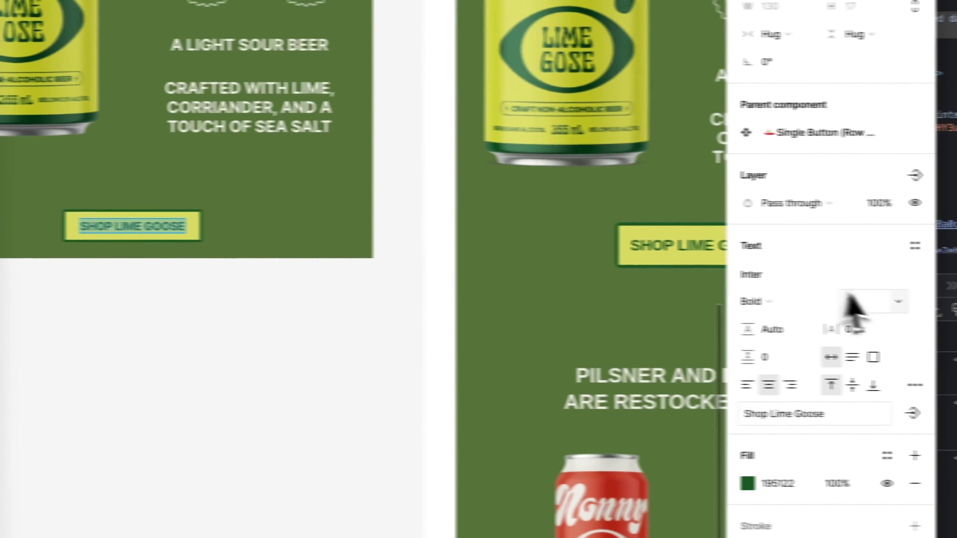
pyautogui.click(821, 303)
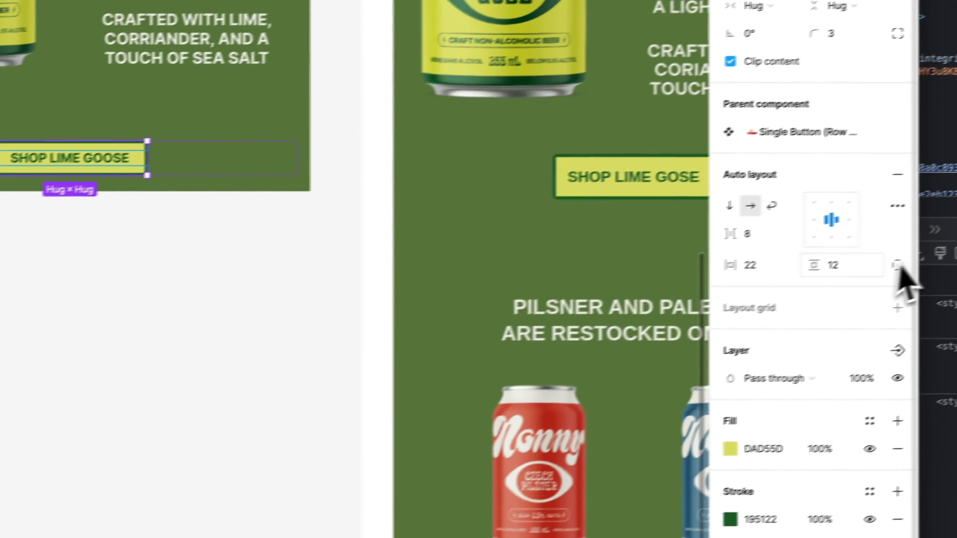
pyautogui.click(816, 281)
pyautogui.press('Up')
pyautogui.press('Up')
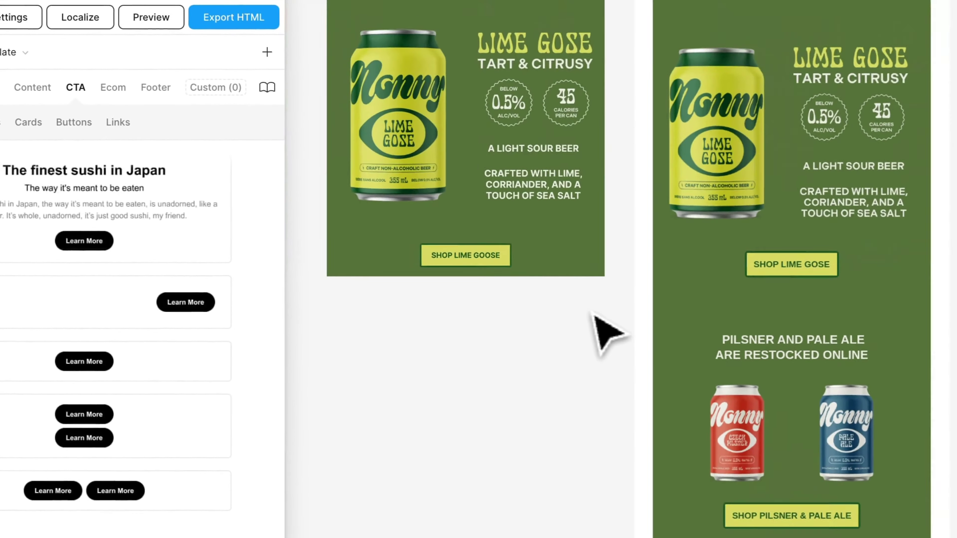
# Insert Emailify's two-column image block below the Shop Lime Goose button
pyautogui.scroll(-2, 585, 285)
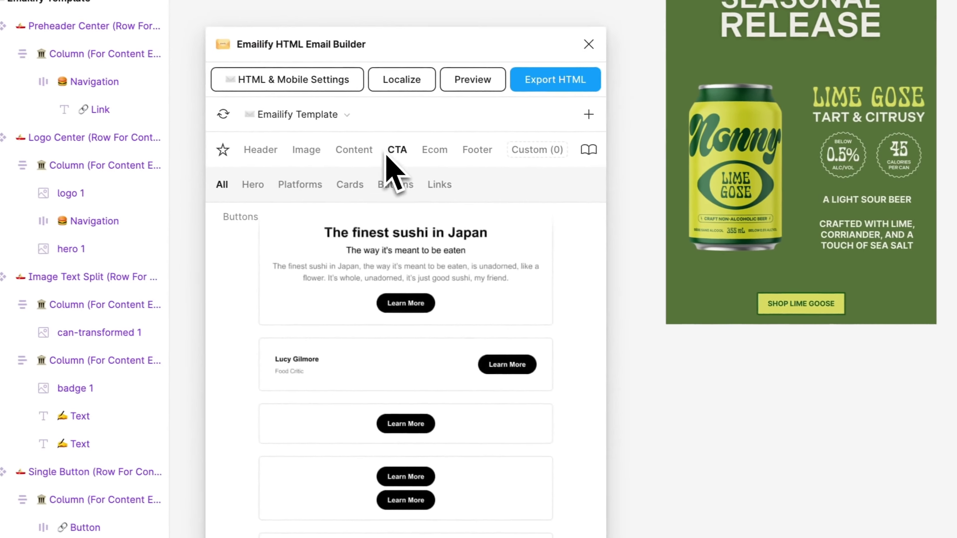
pyautogui.click(313, 151)
pyautogui.scroll(-5, 395, 302)
pyautogui.scroll(-2, 400, 340)
pyautogui.scroll(-3, 401, 349)
pyautogui.scroll(-5, 405, 380)
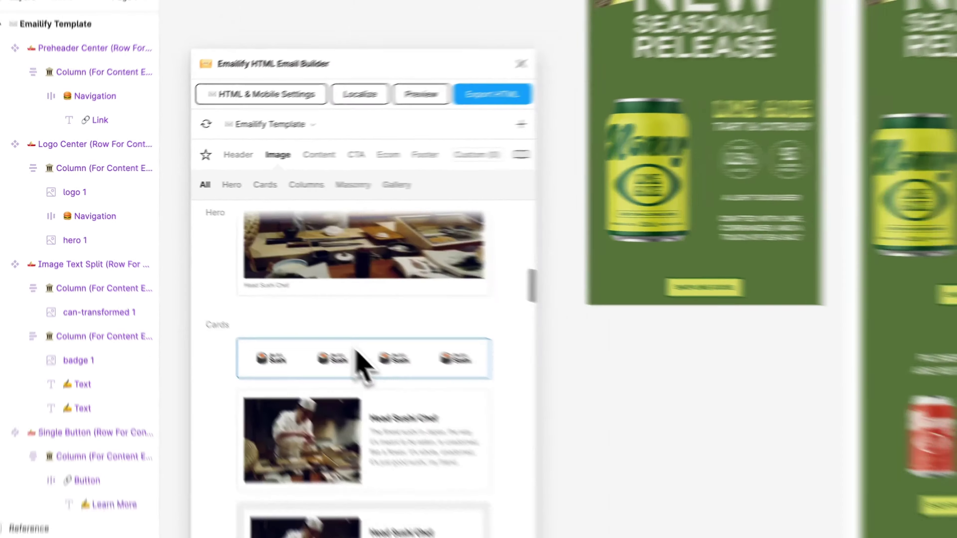
pyautogui.scroll(-2, 271, 305)
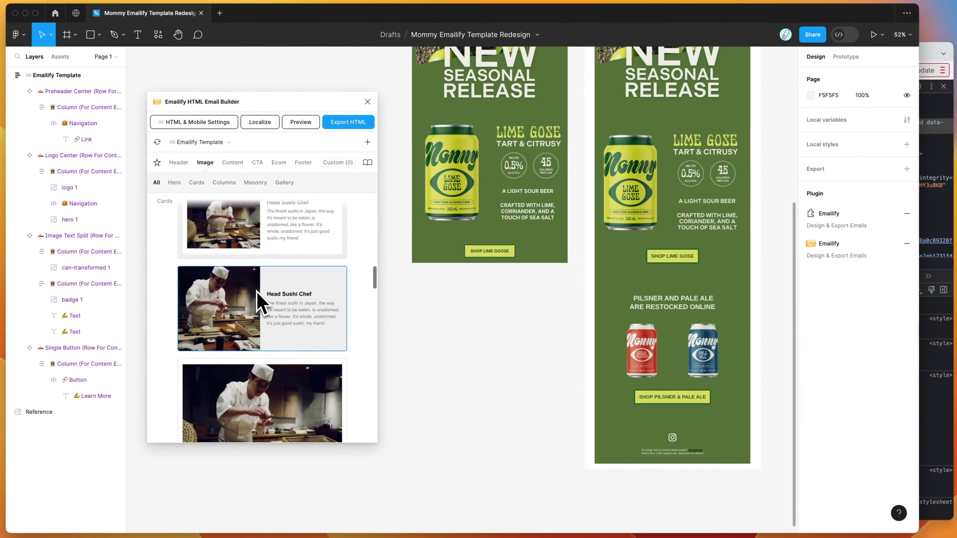
pyautogui.scroll(3, 258, 293)
pyautogui.scroll(-5, 258, 302)
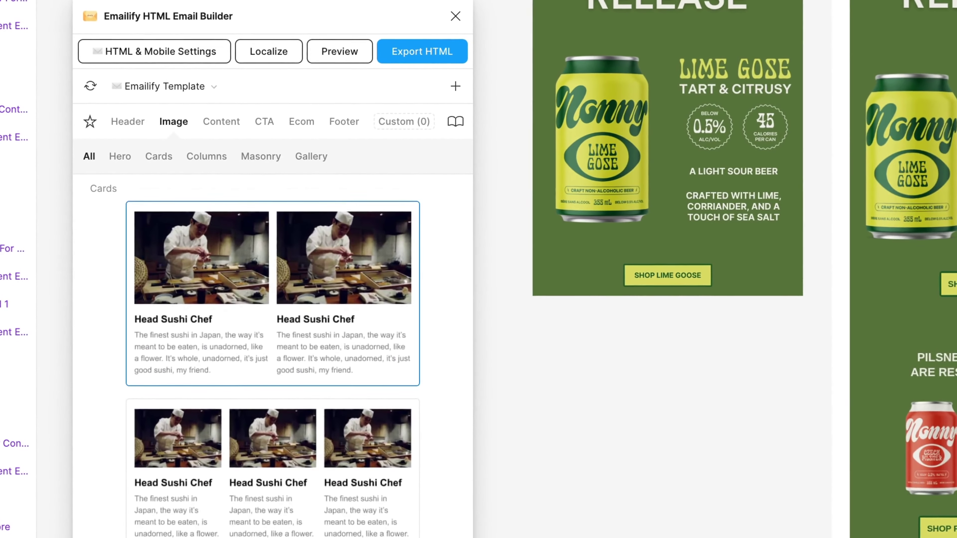
pyautogui.scroll(-4, 252, 325)
pyautogui.scroll(-3, 252, 330)
pyautogui.scroll(2, 253, 320)
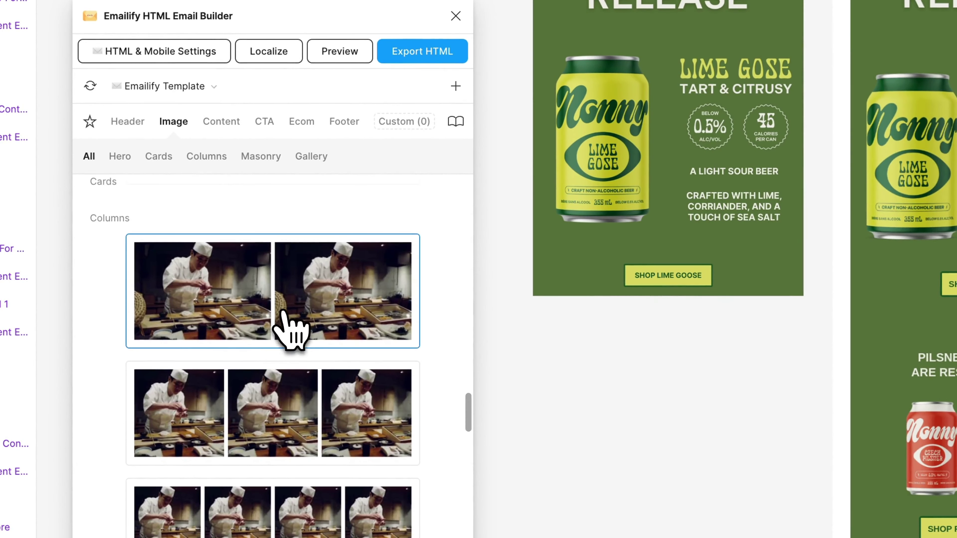
pyautogui.click(283, 312)
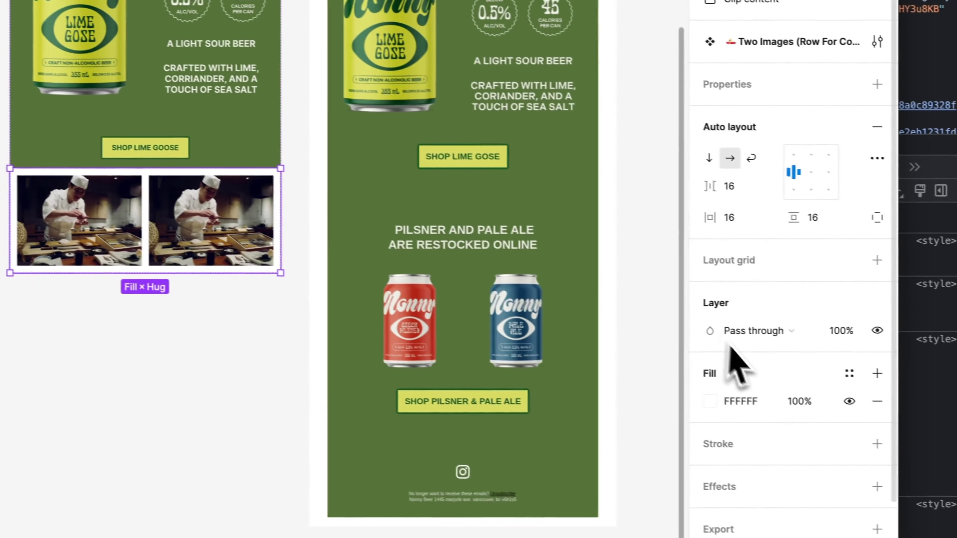
# Give the two-column block a 546E37 background and place the Czech Pilsner can image
pyautogui.click(713, 402)
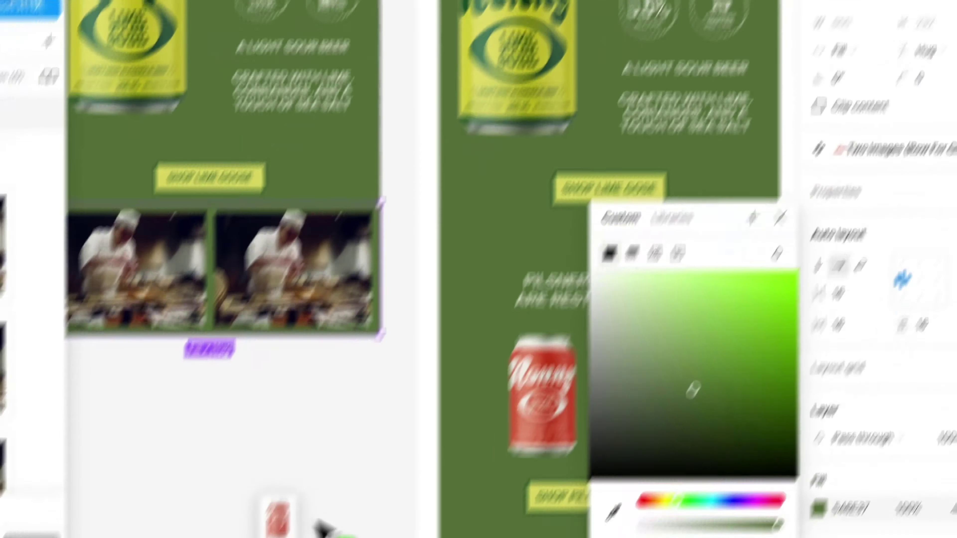
pyautogui.moveTo(320, 528)
pyautogui.mouseDown()
pyautogui.moveTo(358, 381)
pyautogui.moveTo(305, 386)
pyautogui.mouseUp()
pyautogui.hscroll(-5, 319, 364)
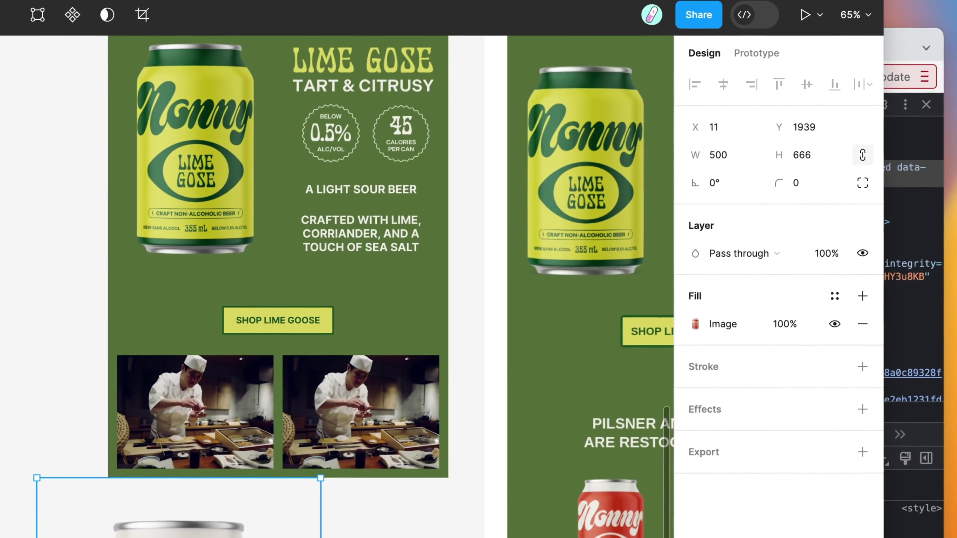
# Drop the Pale Ale can image onto the canvas and nest the 217 × 289 Czech Pilsner can in the first Column
pyautogui.moveTo(38, 264); pyautogui.dragTo(556, 460)
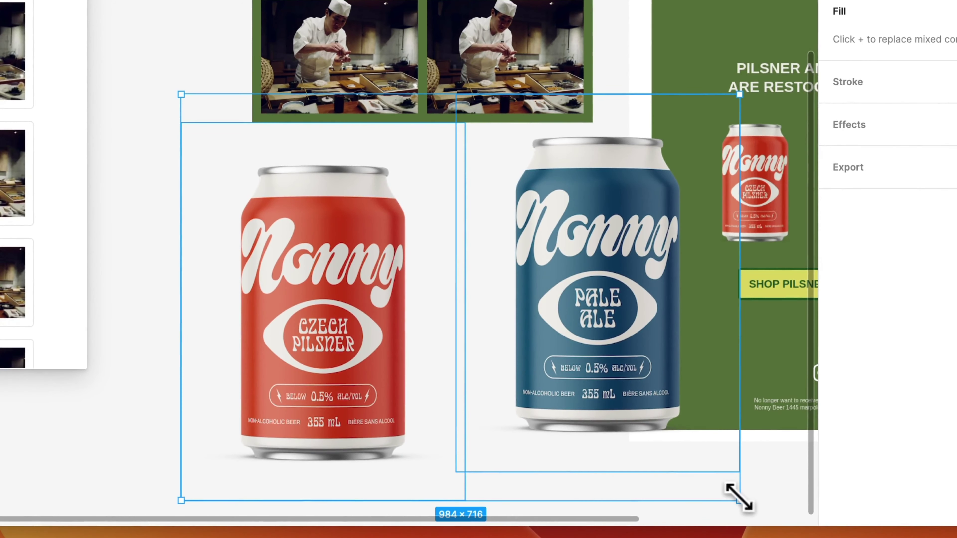
pyautogui.hscroll(3, 471, 292)
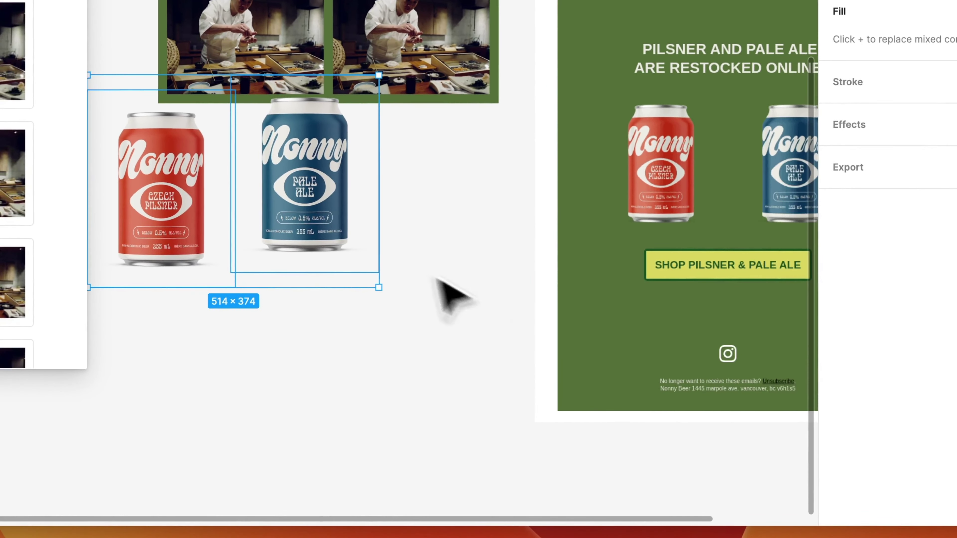
pyautogui.hscroll(5, 741, 226)
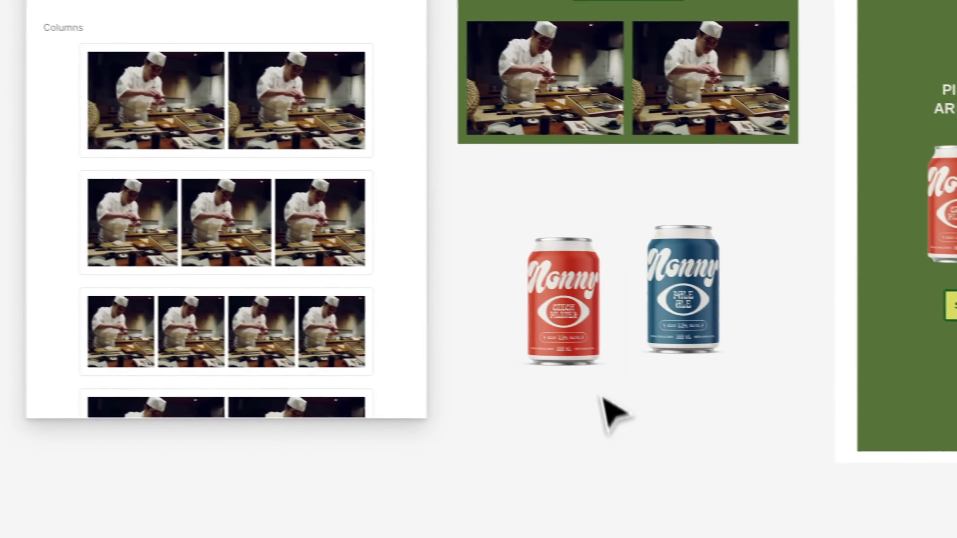
pyautogui.click(175, 290)
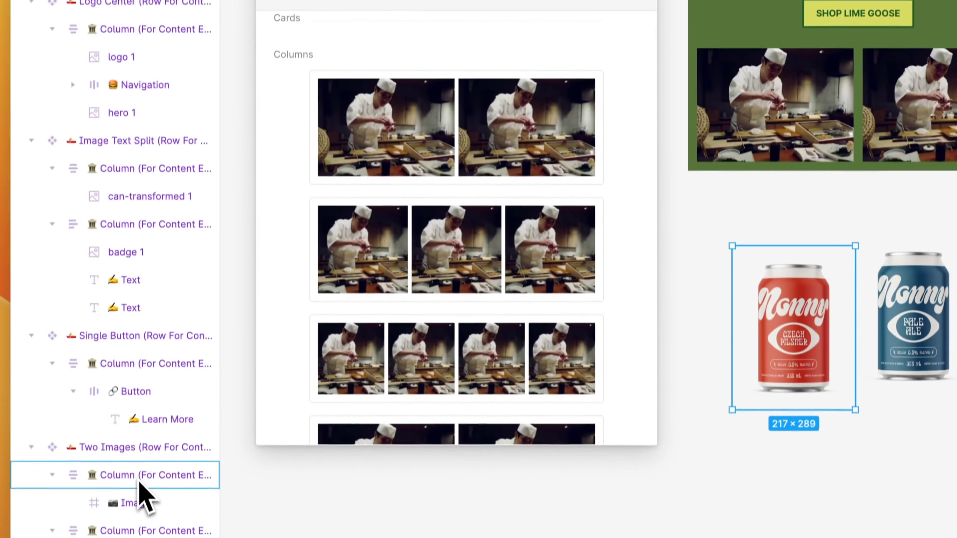
pyautogui.moveTo(143, 494); pyautogui.dragTo(144, 494)
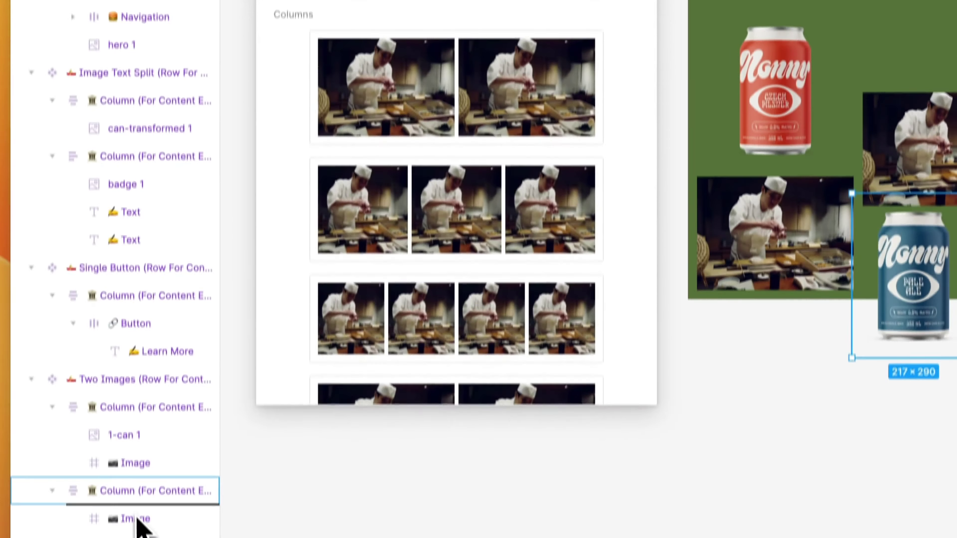
# Move the Pale Ale can into the second column and paste A LIGHT SOUR BEER into the Shop Lime Goose row
pyautogui.moveTo(139, 523); pyautogui.dragTo(143, 487)
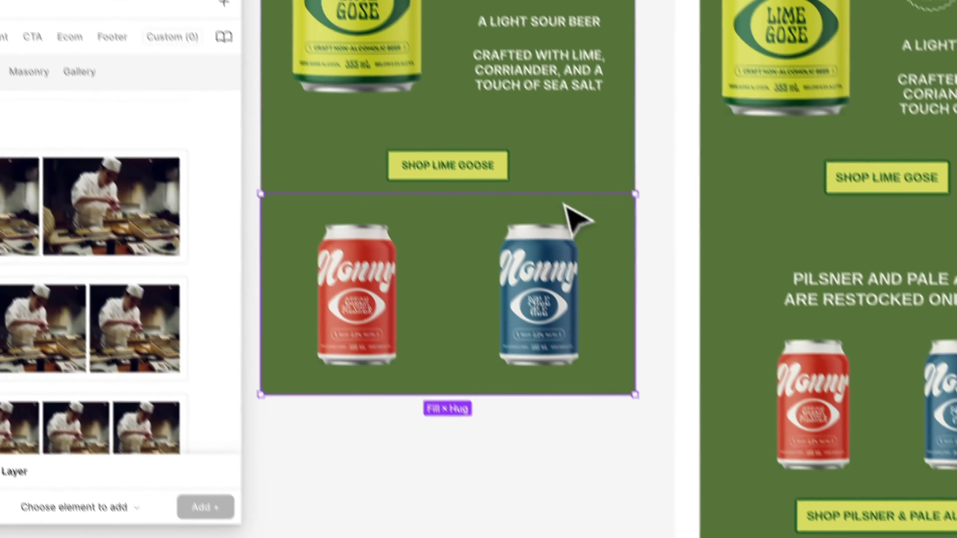
pyautogui.click(580, 219)
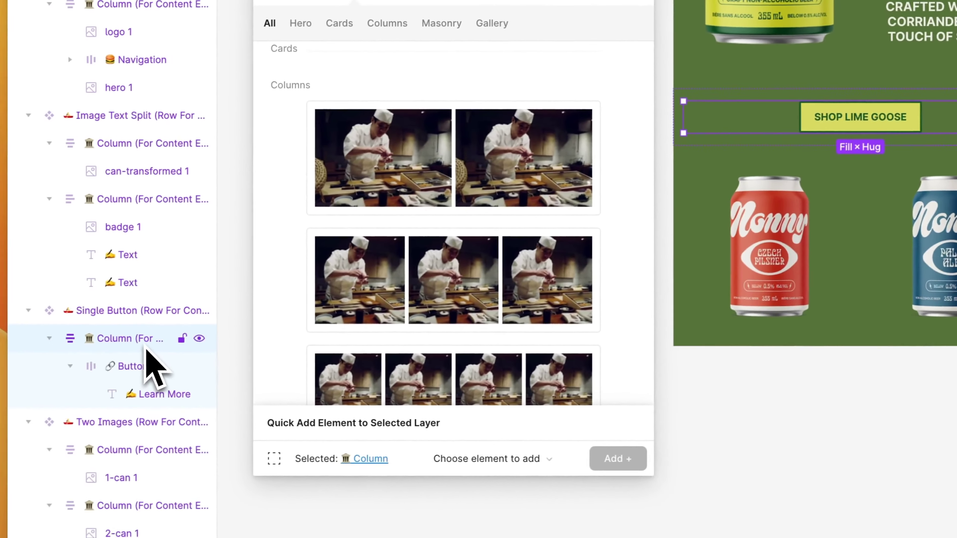
pyautogui.hotkey('ctrl', 'v')
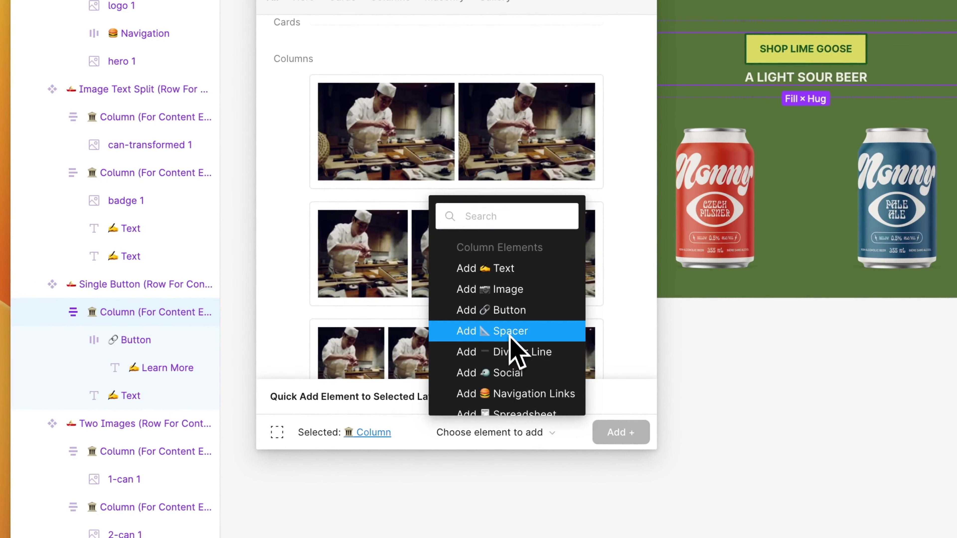
# Add a spacer below the button row and make it 126 px tall
pyautogui.click(511, 332)
pyautogui.click(620, 432)
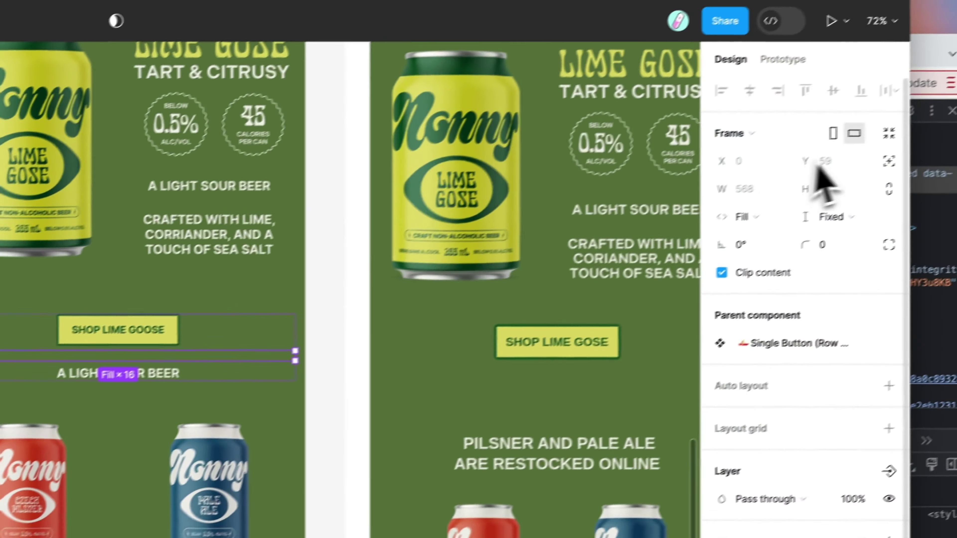
pyautogui.click(810, 201)
pyautogui.hotkey('shift', 'Up')
pyautogui.hotkey('shift', 'Up')
pyautogui.hotkey('shift', 'Up')
pyautogui.hotkey('shift', 'Up')
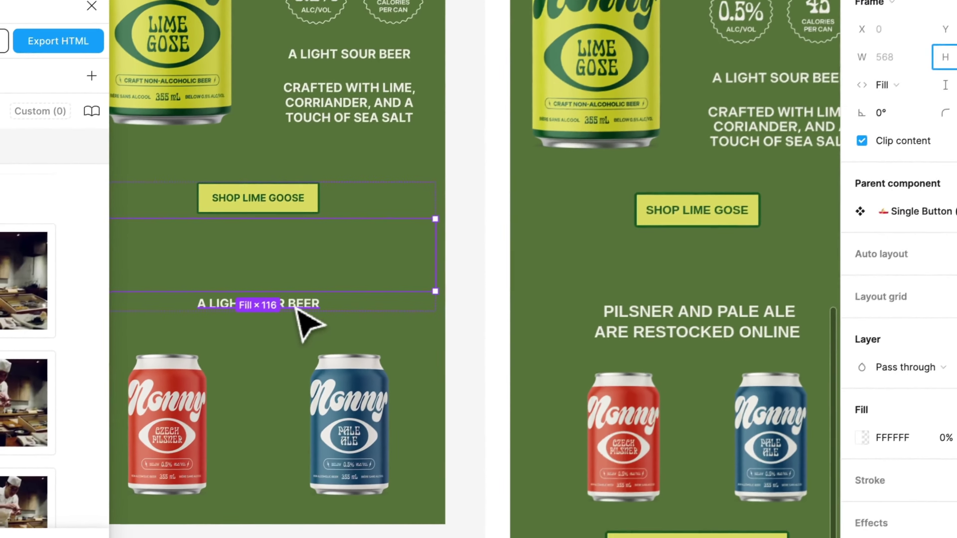
# Replace the duplicated text with the PILSNER AND PALE ALE / ARE RESTOCKED ONLINE headline at size 25
pyautogui.click(301, 311)
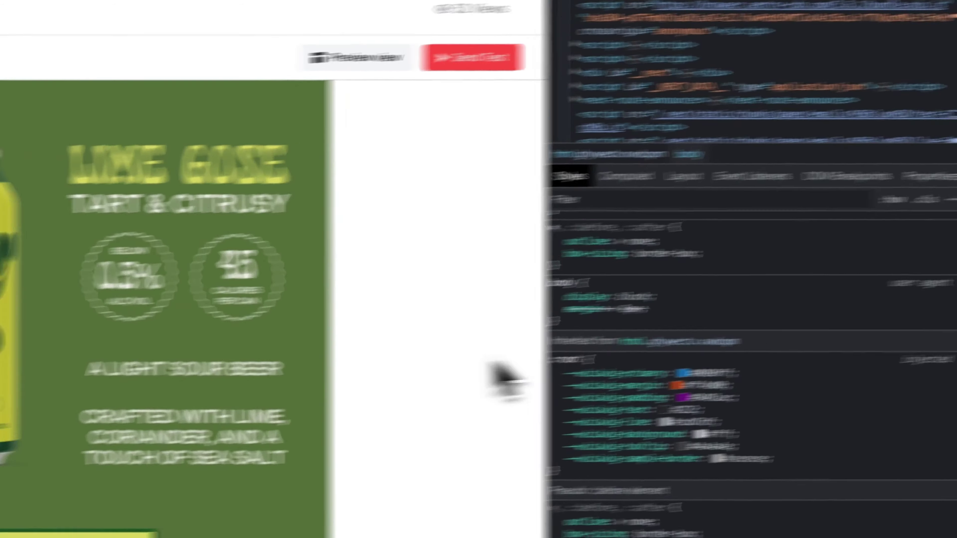
pyautogui.scroll(-5, 558, 362)
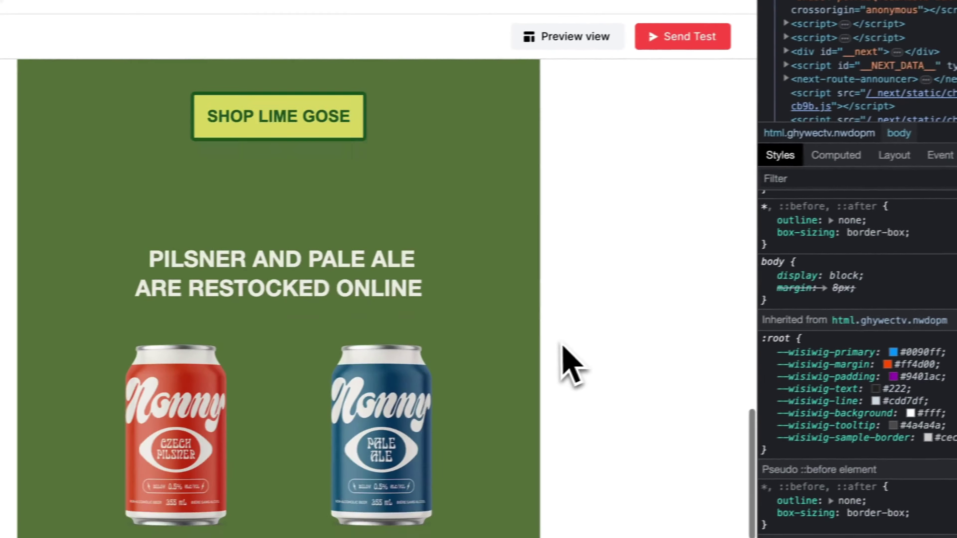
pyautogui.moveTo(448, 280); pyautogui.dragTo(407, 328)
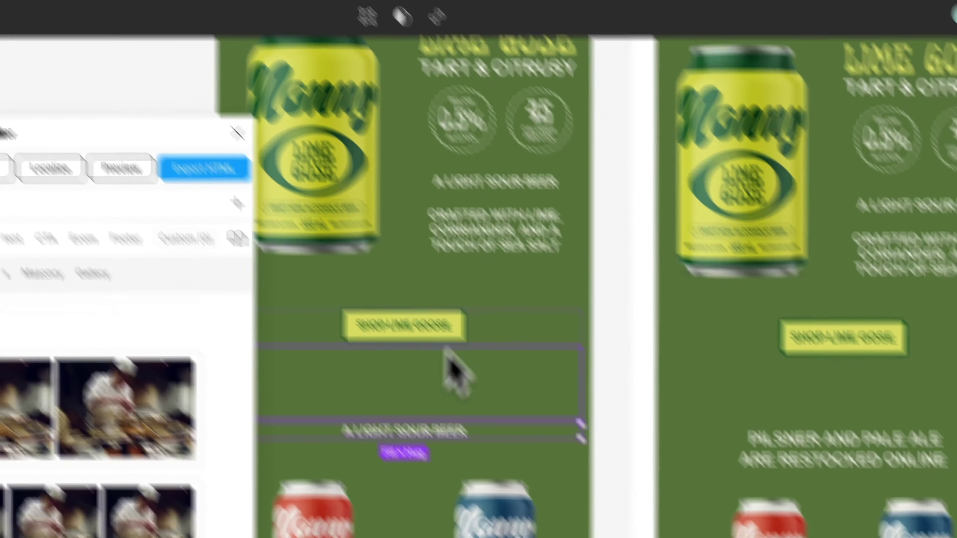
pyautogui.write('PILSNER AND PALE ALE ARE RESTOCKED ONLINE')
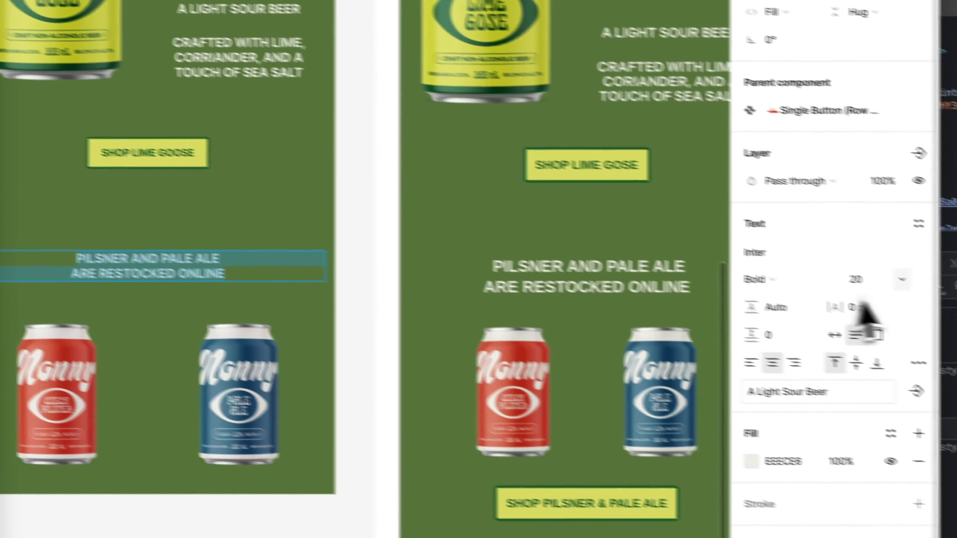
pyautogui.click(833, 278)
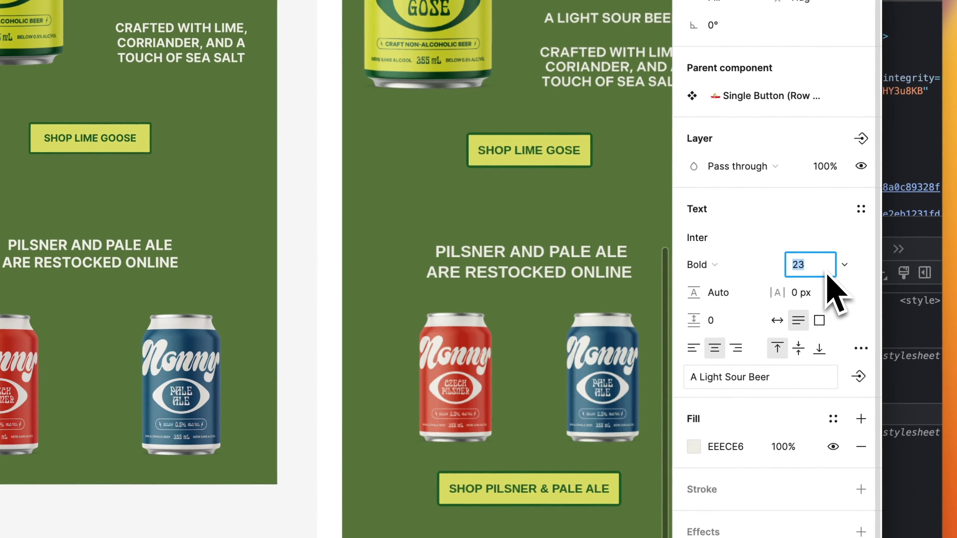
pyautogui.press('Up')
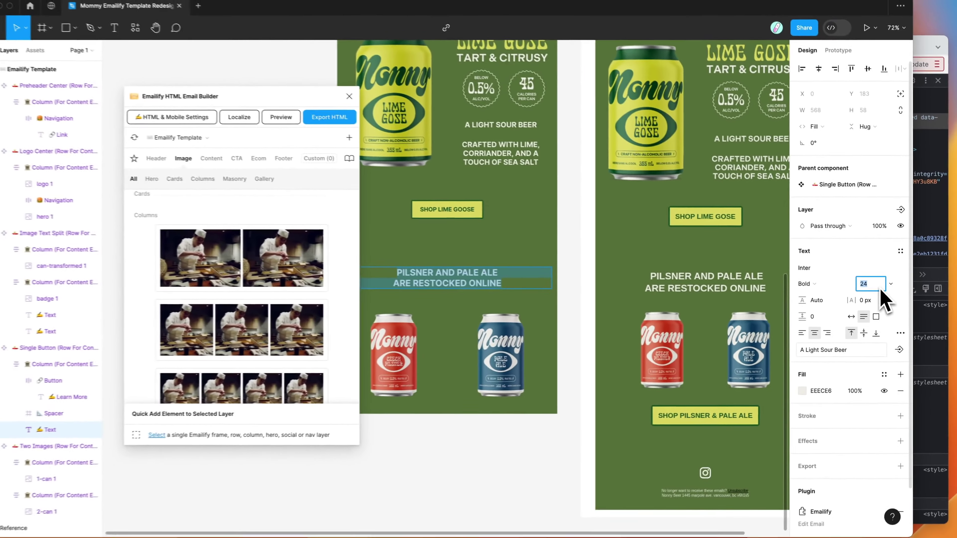
# Set the row's bottom padding to 0
pyautogui.scroll(-2, 685, 311)
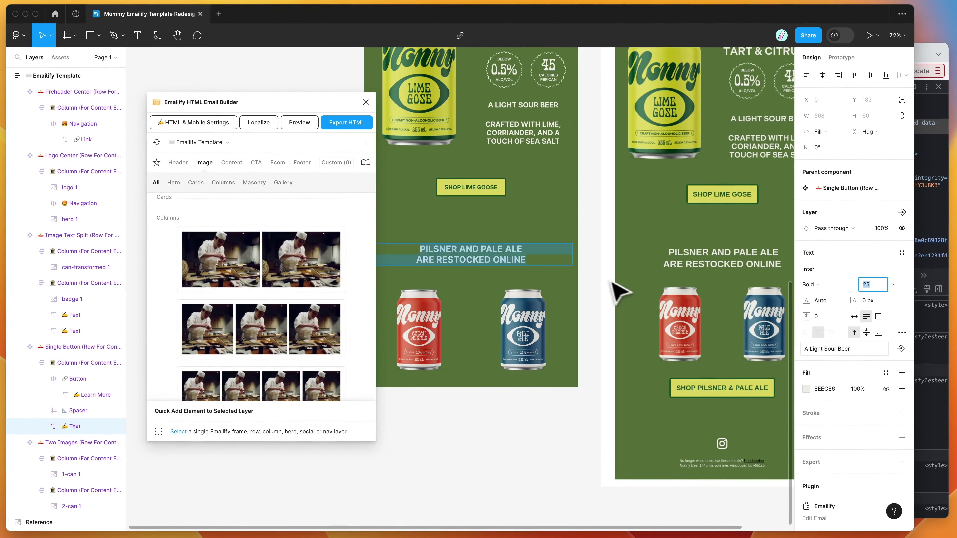
pyautogui.scroll(-2, 611, 286)
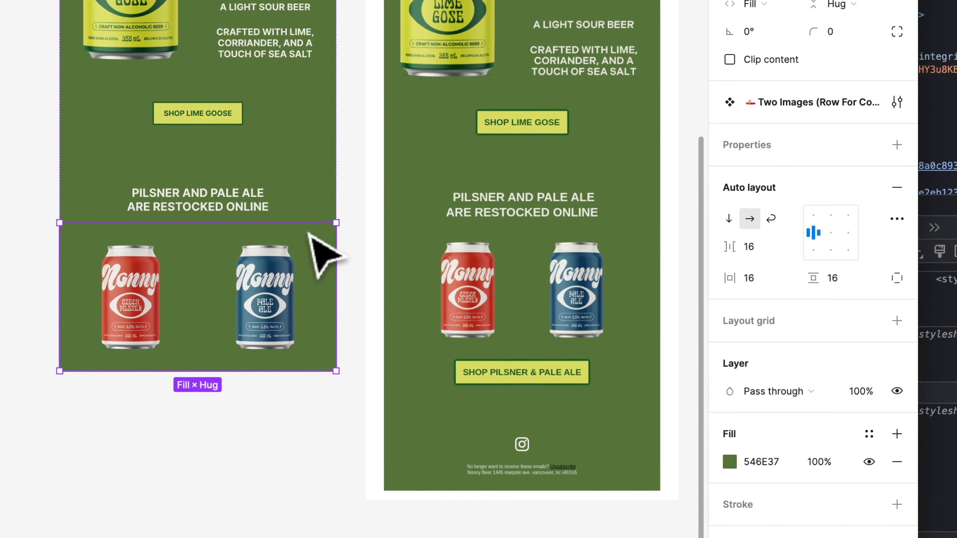
pyautogui.scroll(1, 324, 256)
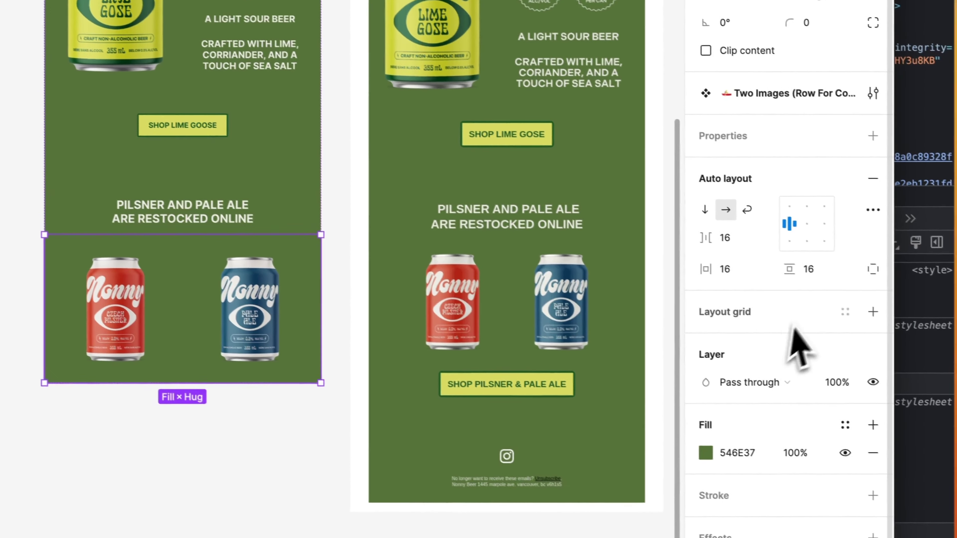
pyautogui.click(839, 278)
pyautogui.press('Escape')
pyautogui.hotkey('shift', 'Tab')
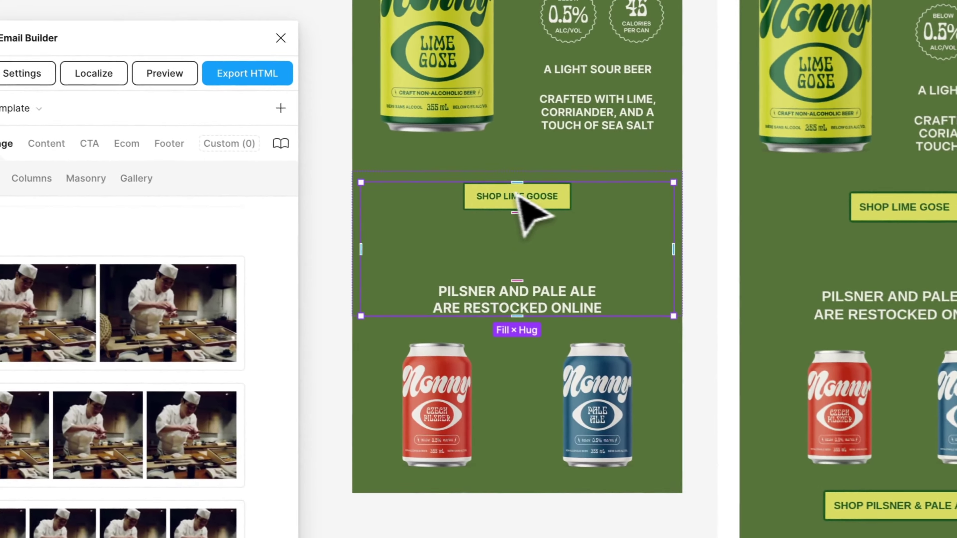
pyautogui.click(520, 198)
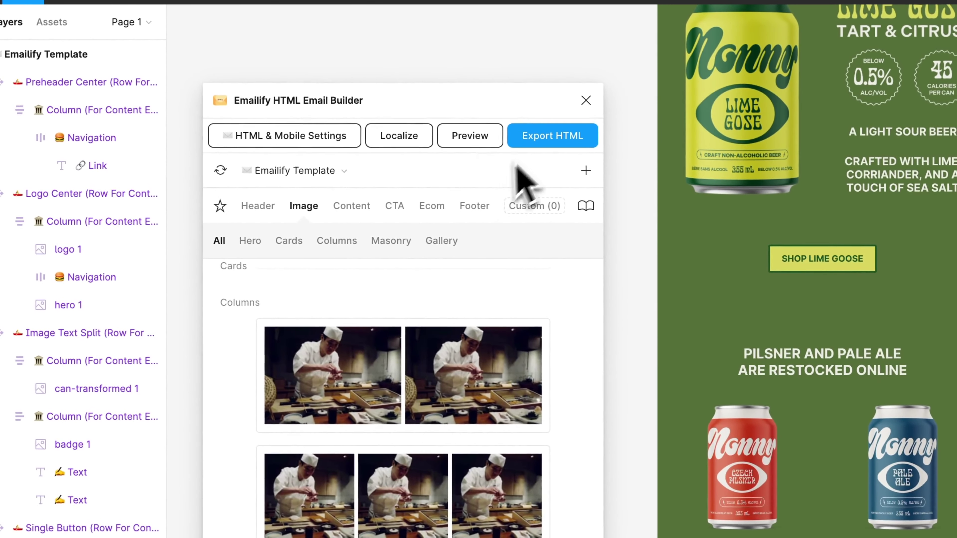
# Add a Content Row to the template with its fill sampled to green 546E37
pyautogui.click(54, 57)
pyautogui.click(331, 399)
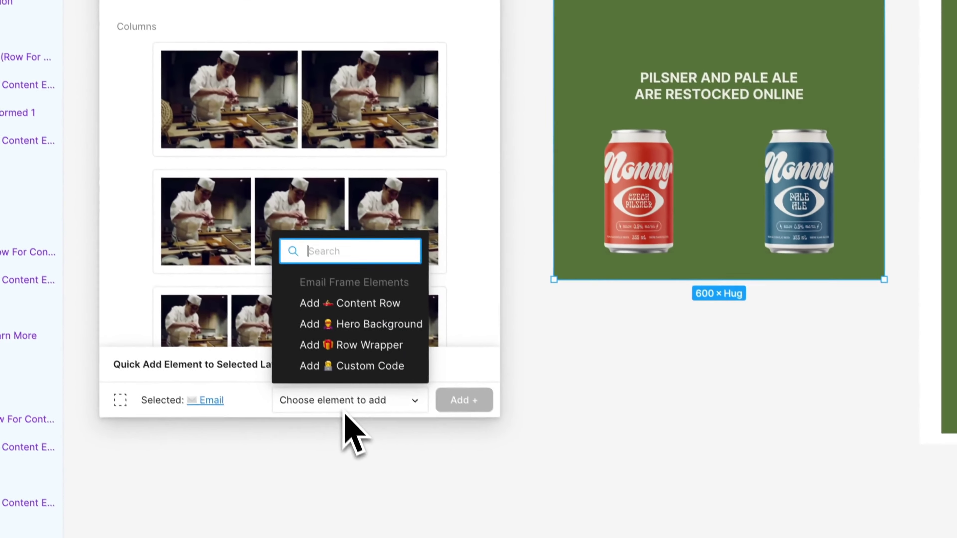
pyautogui.click(355, 291)
pyautogui.click(455, 394)
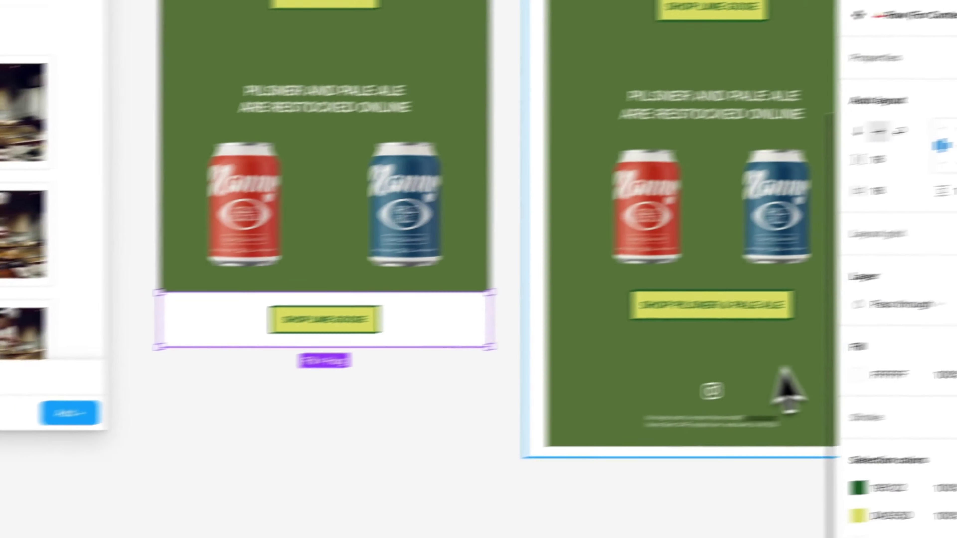
pyautogui.click(737, 395)
pyautogui.click(532, 399)
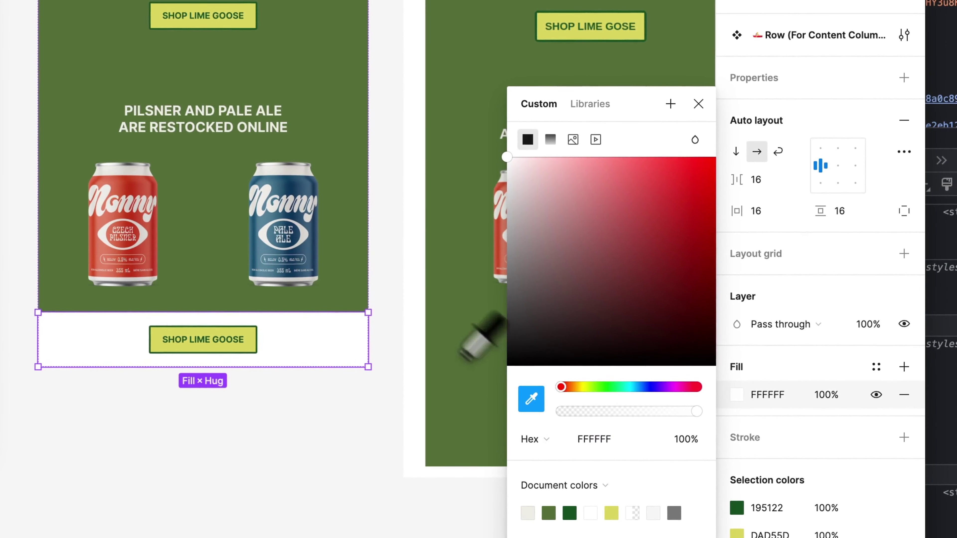
pyautogui.click(353, 269)
# Relabel the new row's button to SHOP PILSNER & PALE ALE
pyautogui.scroll(-3, 353, 269)
pyautogui.scroll(-3, 353, 270)
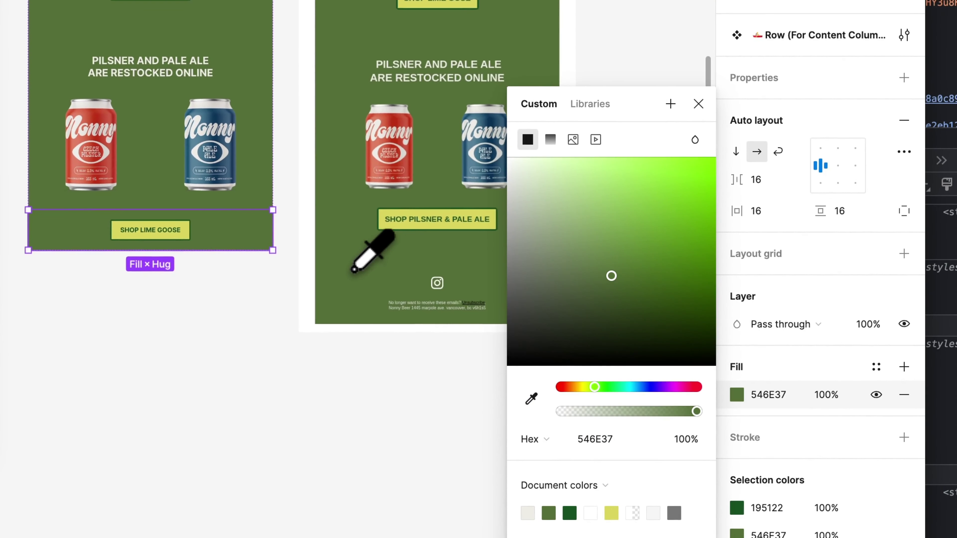
pyautogui.scroll(-2, 354, 270)
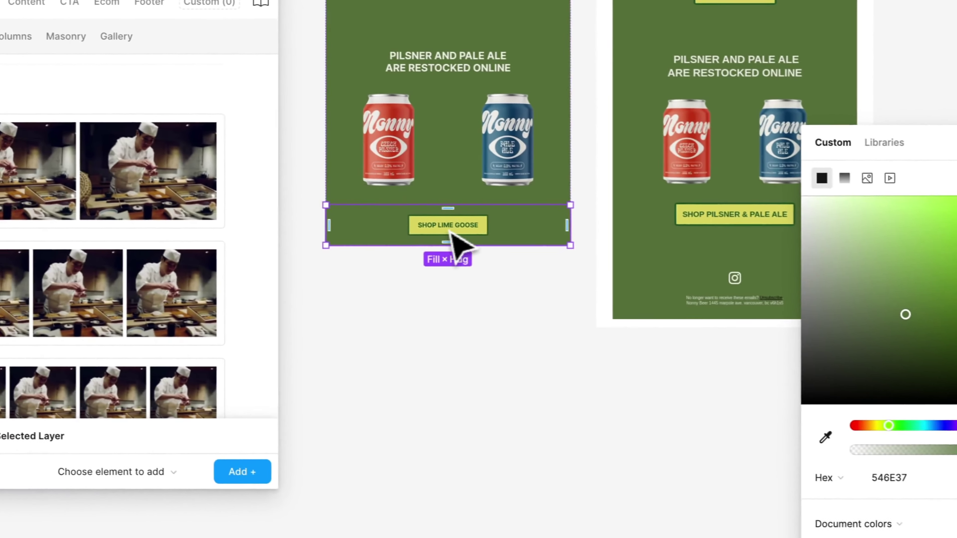
pyautogui.click(459, 229)
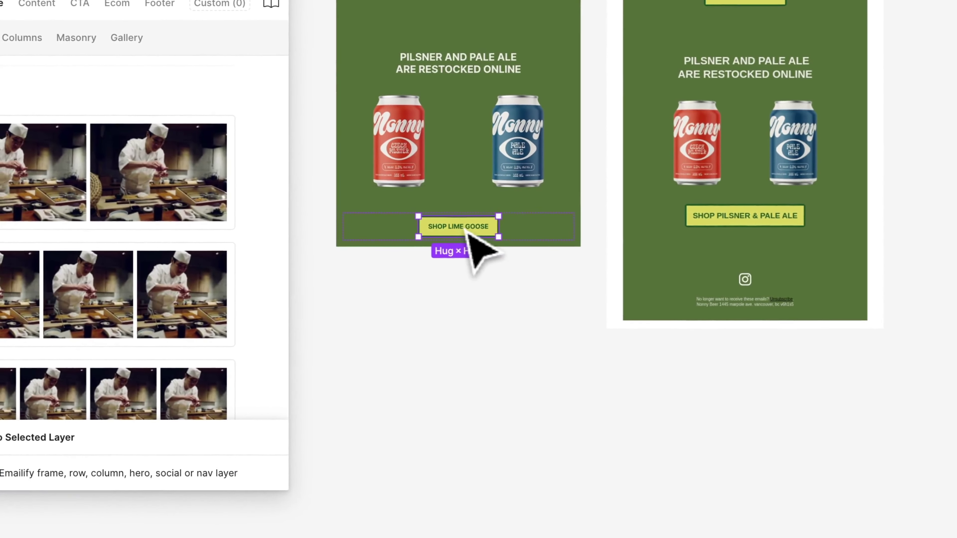
pyautogui.scroll(3, 458, 232)
pyautogui.hscroll(3, 482, 232)
pyautogui.write('SHOP PIL')
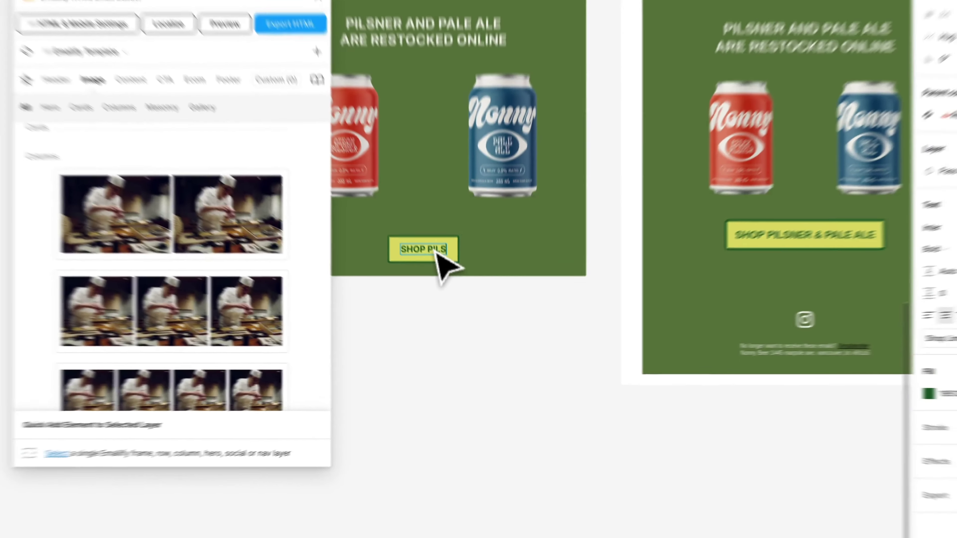
pyautogui.write('SNER & PALE ALE')
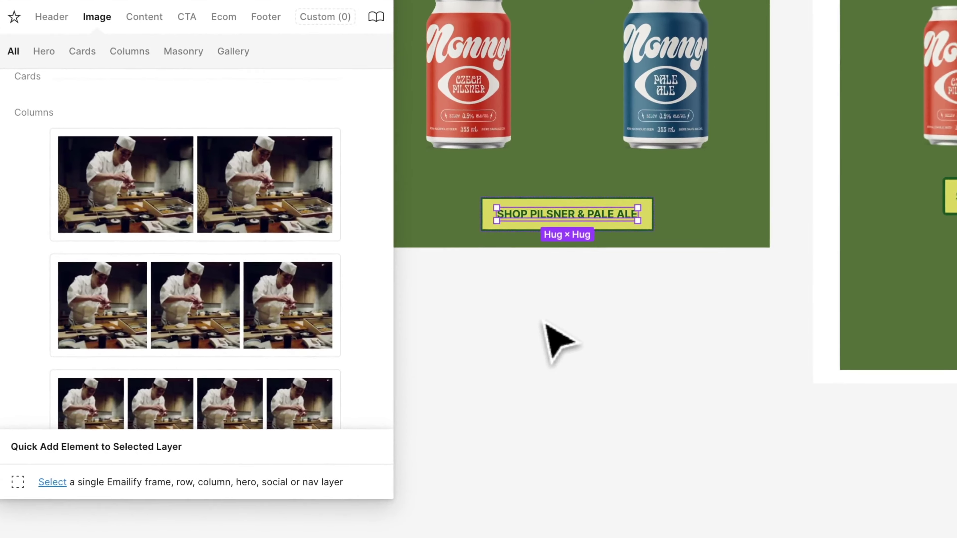
pyautogui.click(512, 297)
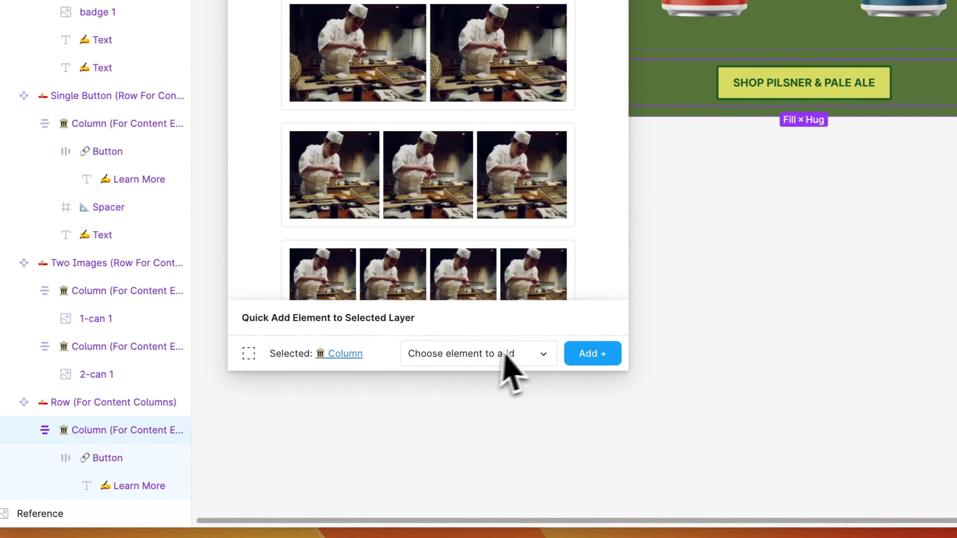
# Add Social icons to the column and delete the Facebook, Twitter and YouTube links
pyautogui.click(511, 354)
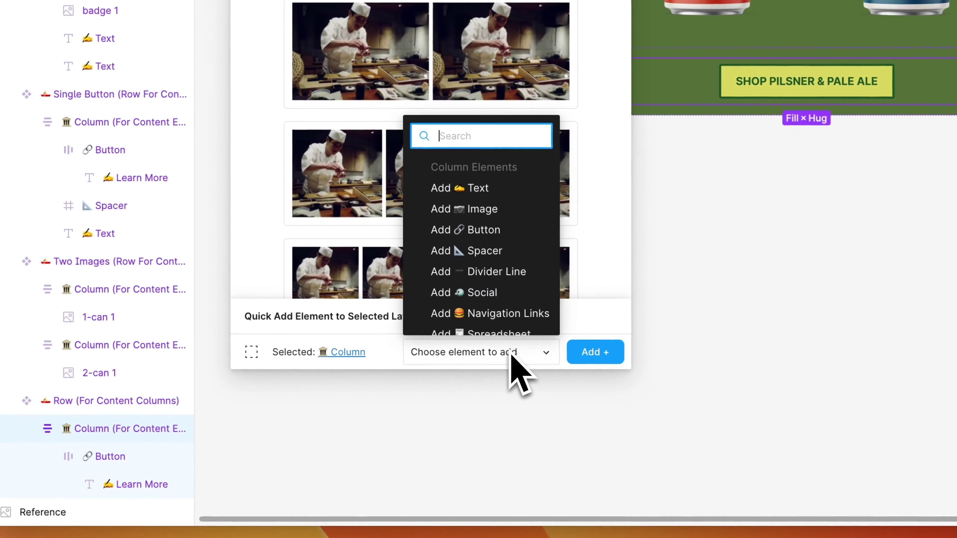
pyautogui.click(492, 257)
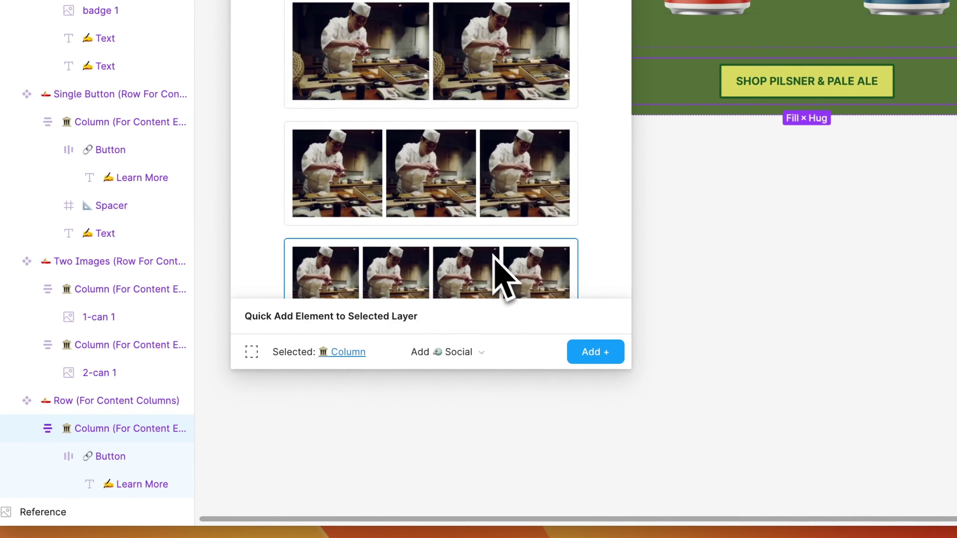
pyautogui.click(599, 350)
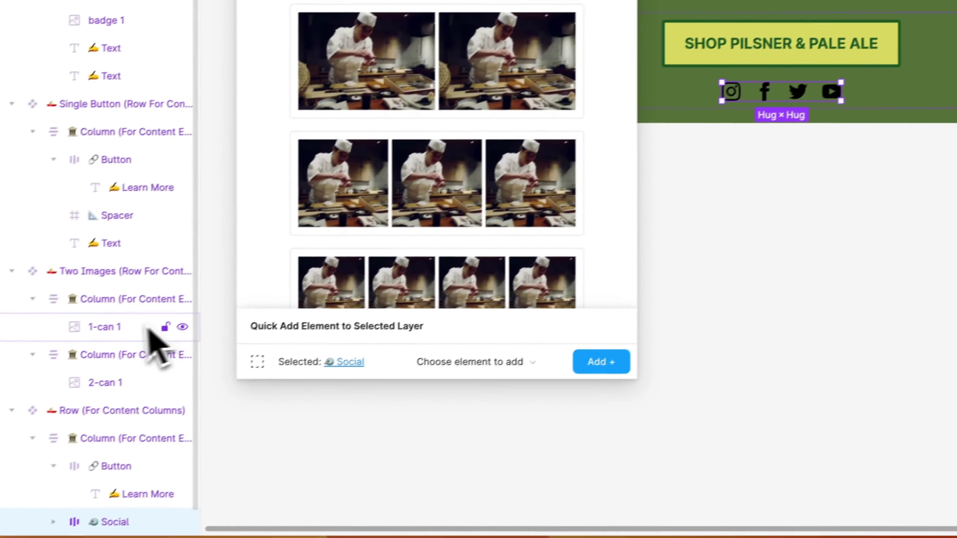
pyautogui.scroll(-3, 76, 487)
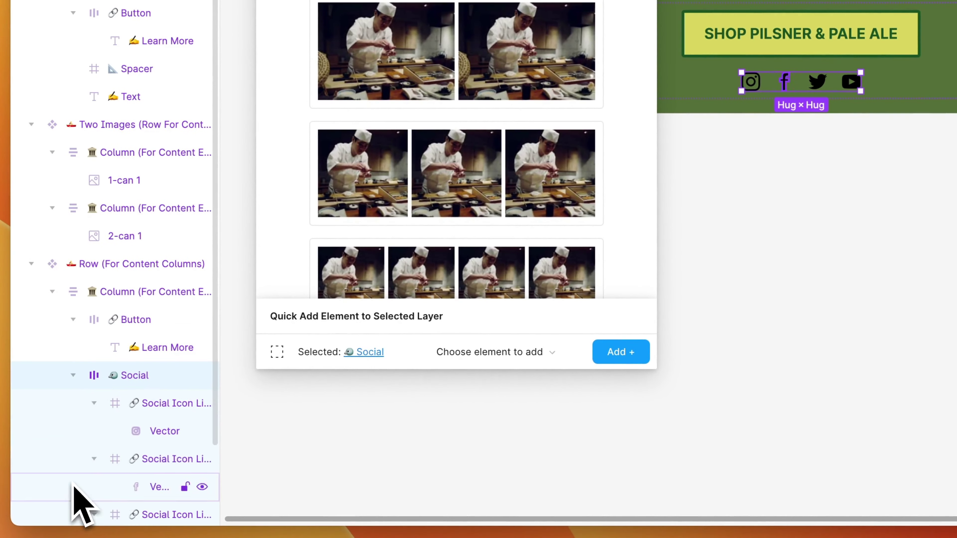
pyautogui.click(148, 459)
pyautogui.scroll(-3, 151, 459)
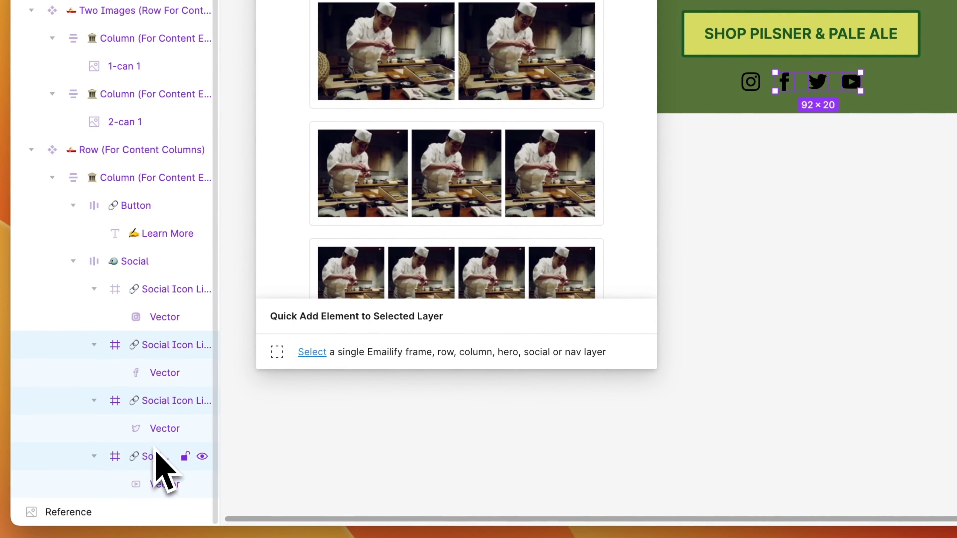
pyautogui.press('Delete')
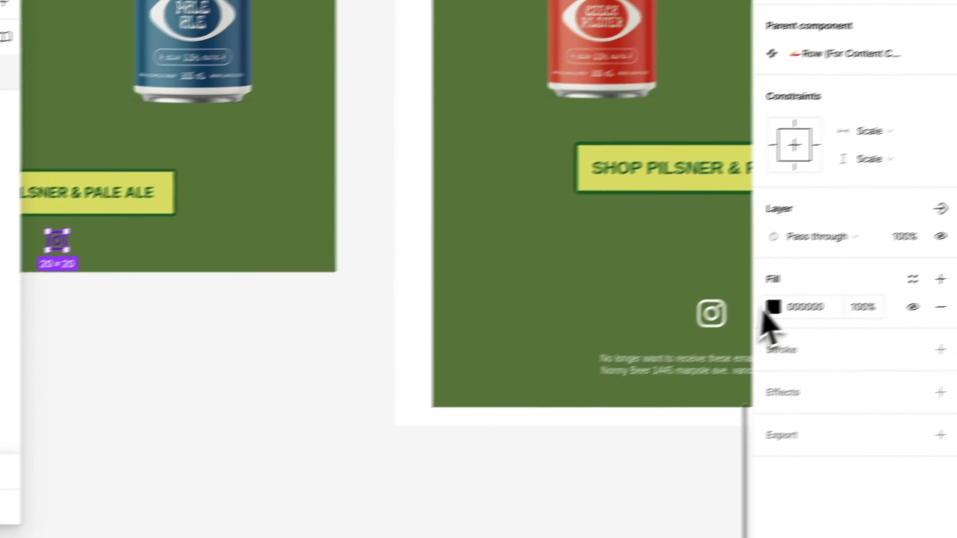
# Set the remaining Instagram icon's fill to FFFFFF
pyautogui.click(718, 325)
pyautogui.write('FFFFFF')
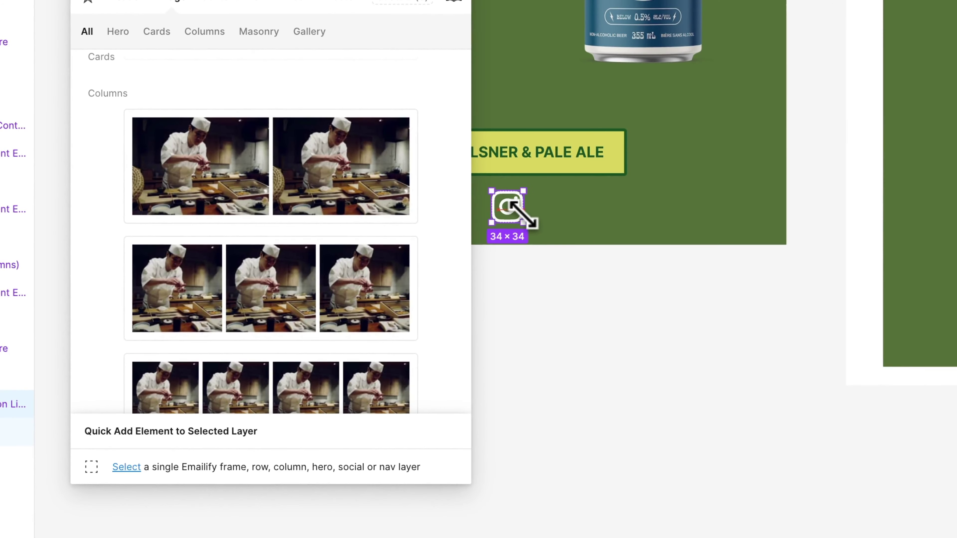
pyautogui.scroll(-3, 569, 289)
pyautogui.scroll(1, 575, 297)
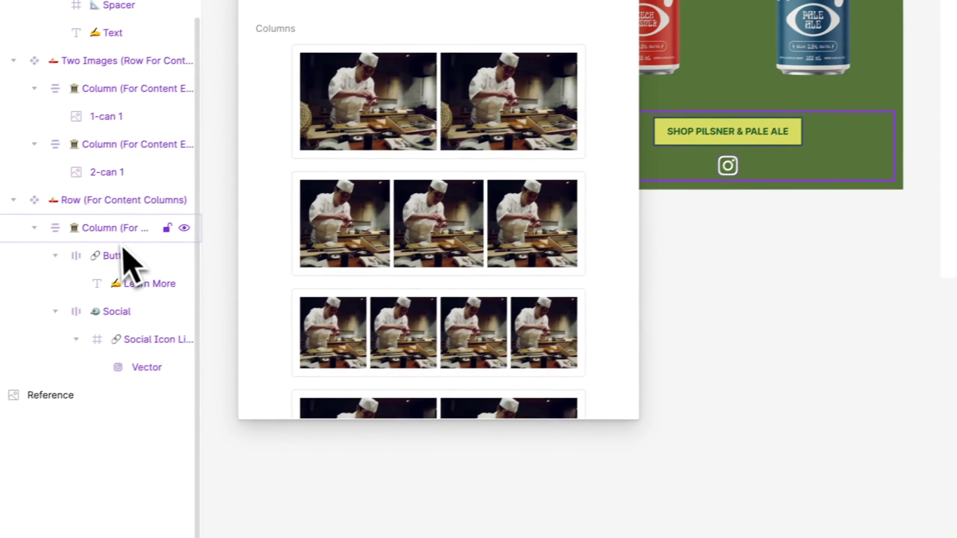
pyautogui.click(11, 265)
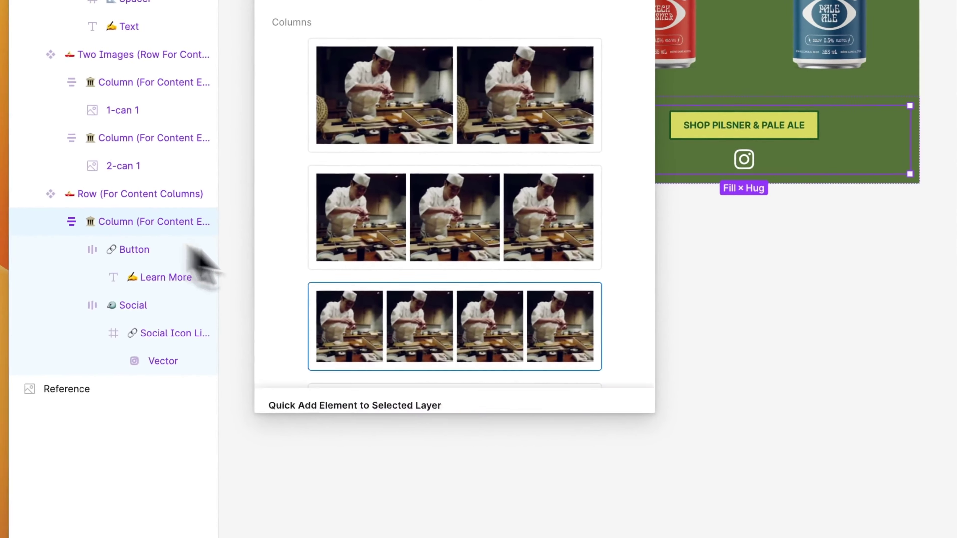
# Add a 26 px spacer to the column under the Instagram icon
pyautogui.click(484, 394)
pyautogui.click(528, 298)
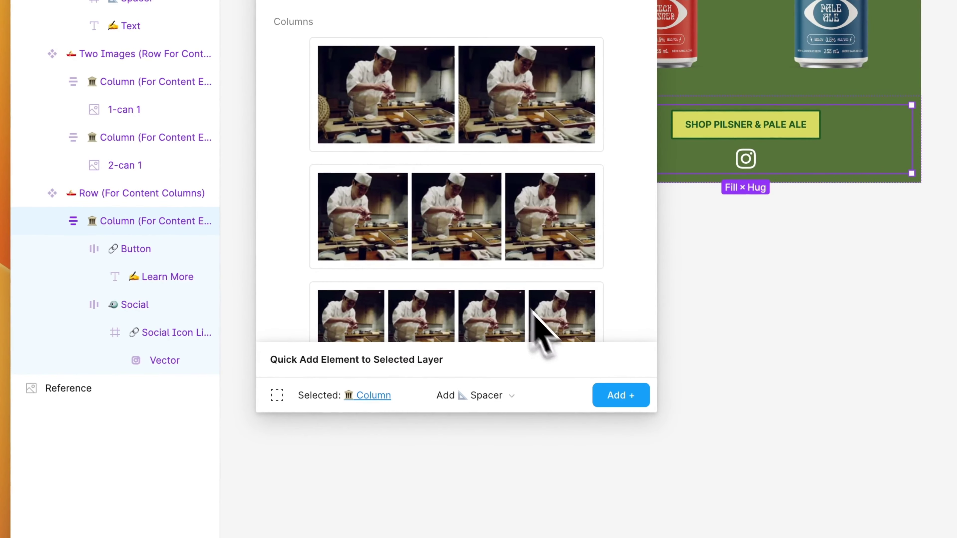
pyautogui.click(609, 394)
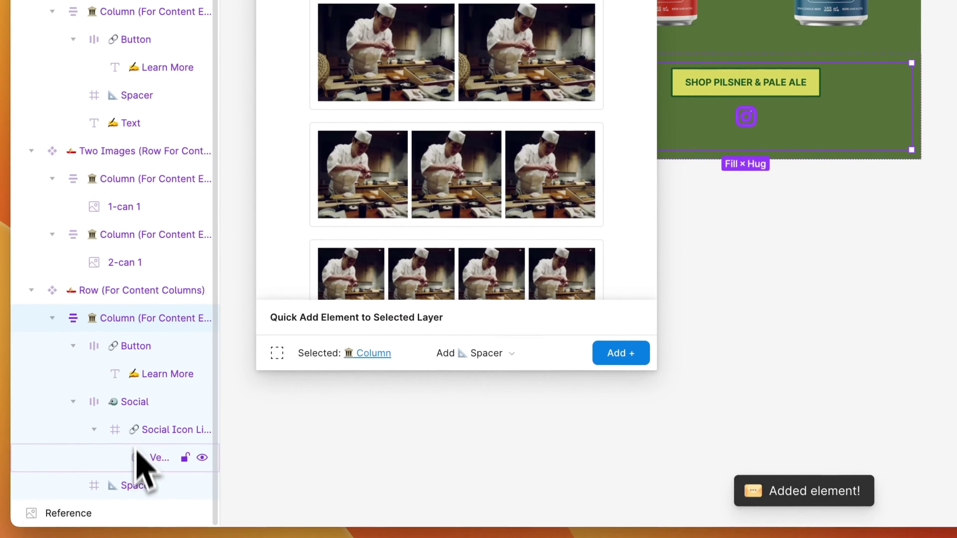
pyautogui.click(132, 484)
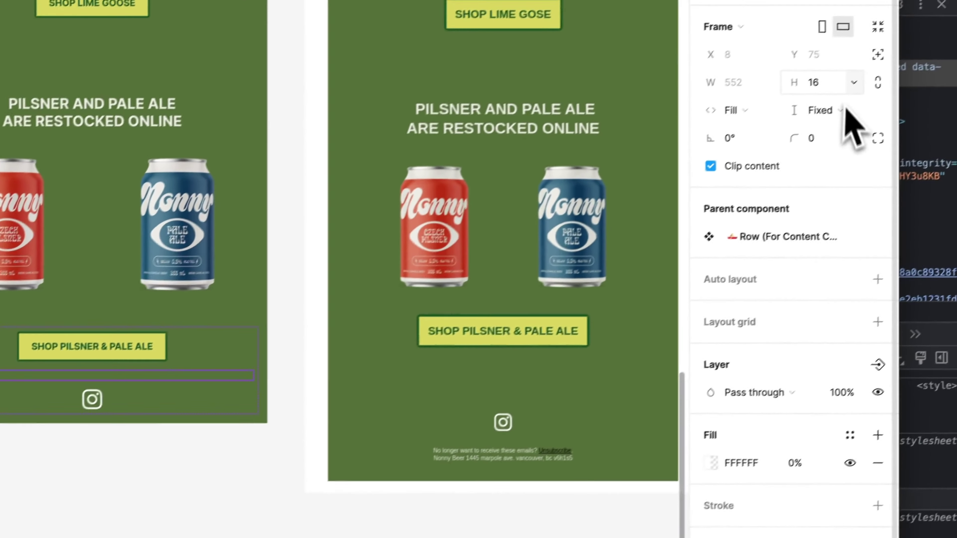
pyautogui.click(822, 99)
pyautogui.hotkey('shift', 'Up')
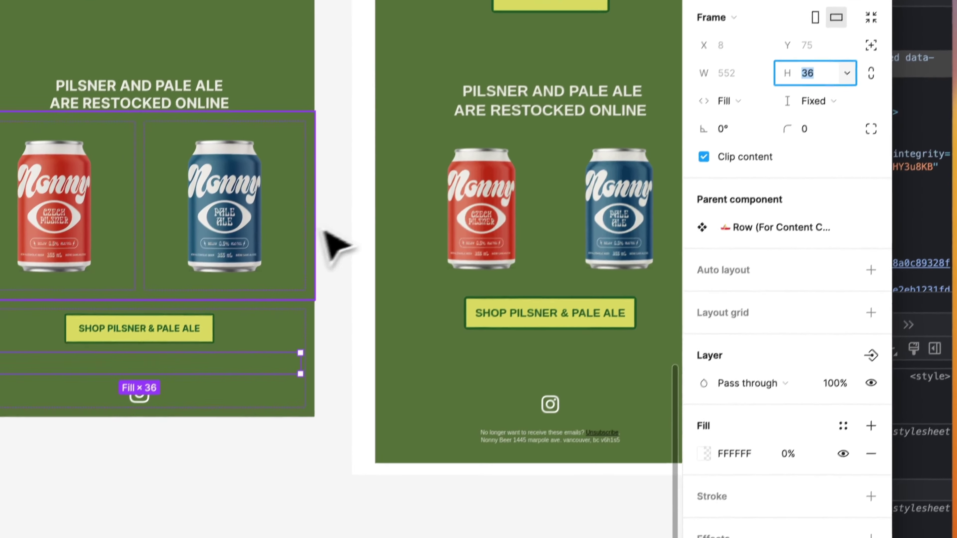
# Check the two-can row's vertical padding, then show Emailify's Footer elements
pyautogui.click(247, 271)
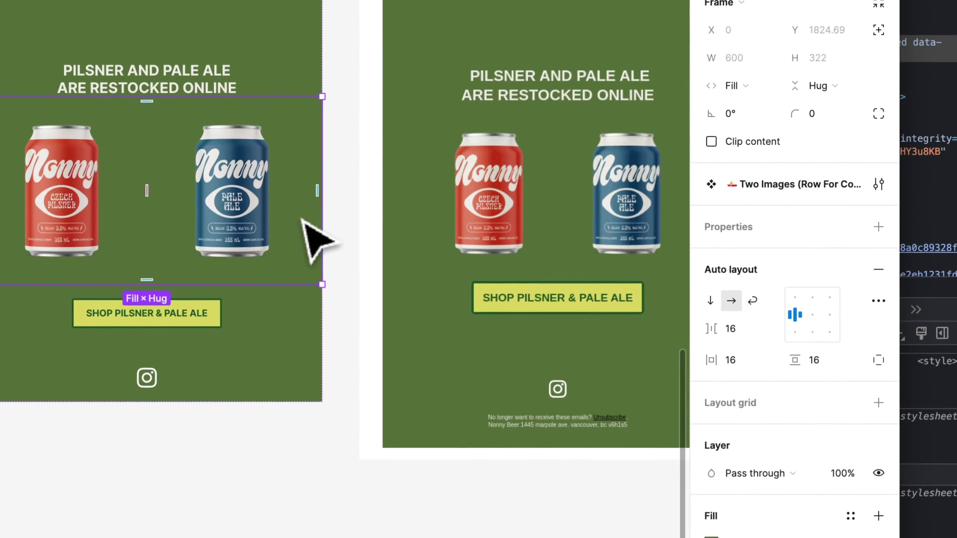
pyautogui.click(813, 237)
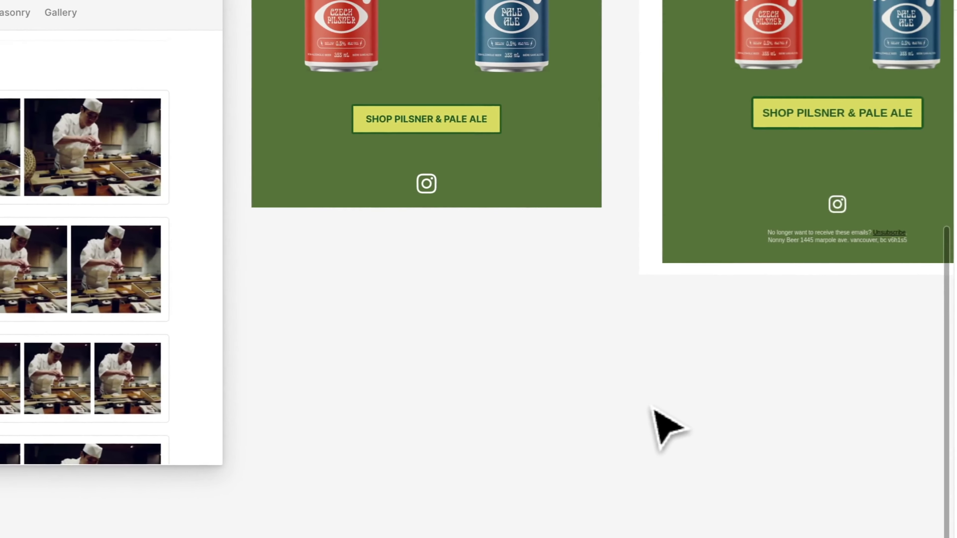
pyautogui.scroll(-2, 660, 415)
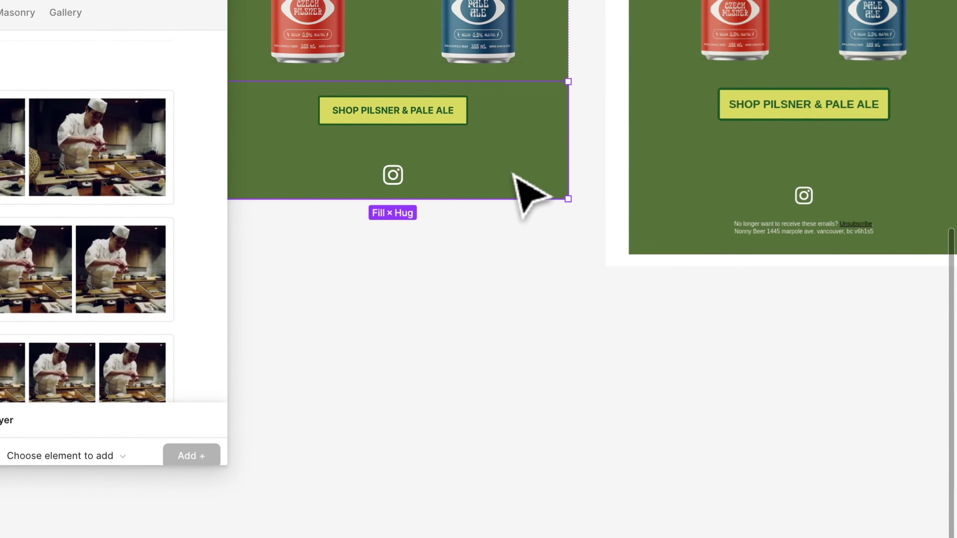
pyautogui.scroll(-2, 532, 196)
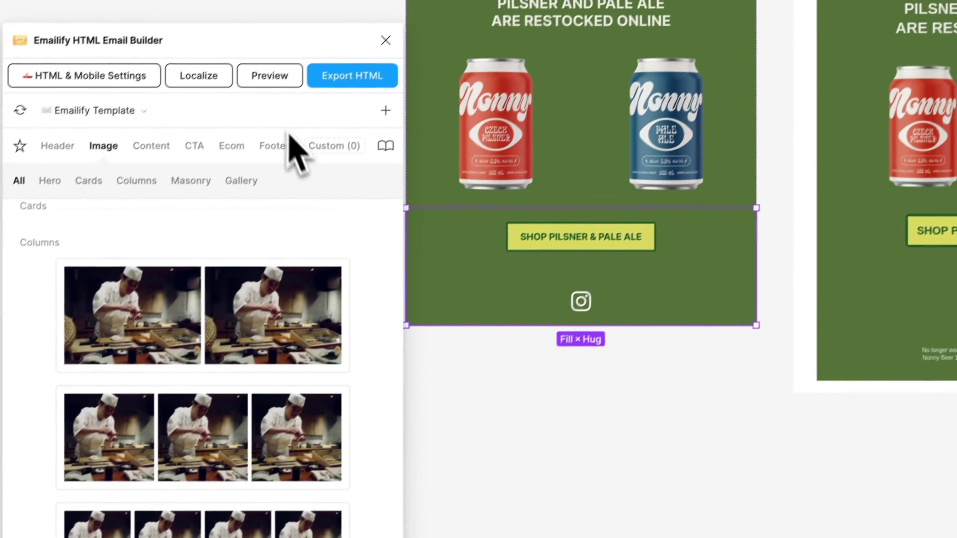
pyautogui.click(259, 162)
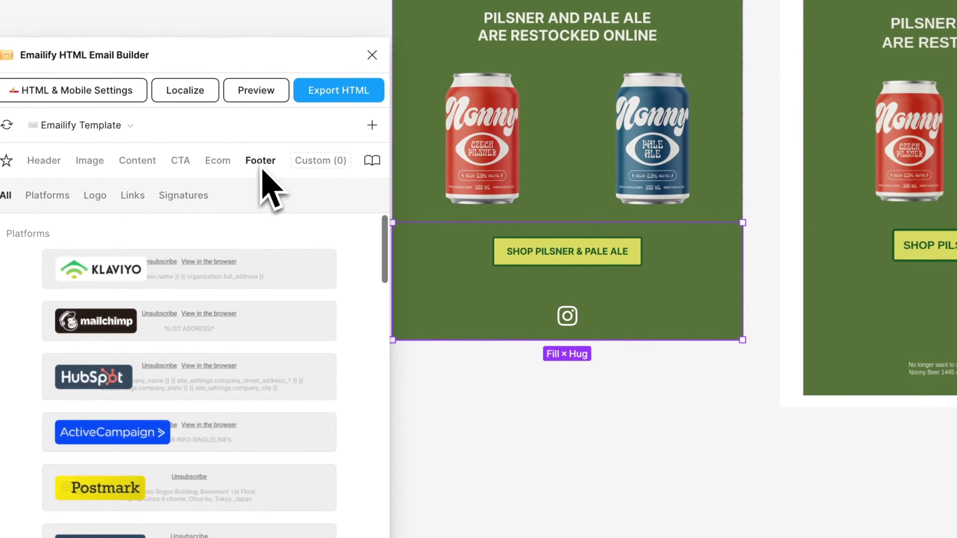
# Add the Links footer and drag its Unsubscribe / View in the browser navigation into the green row
pyautogui.scroll(-8, 270, 331)
pyautogui.scroll(-5, 267, 327)
pyautogui.scroll(-5, 267, 328)
pyautogui.scroll(-5, 267, 334)
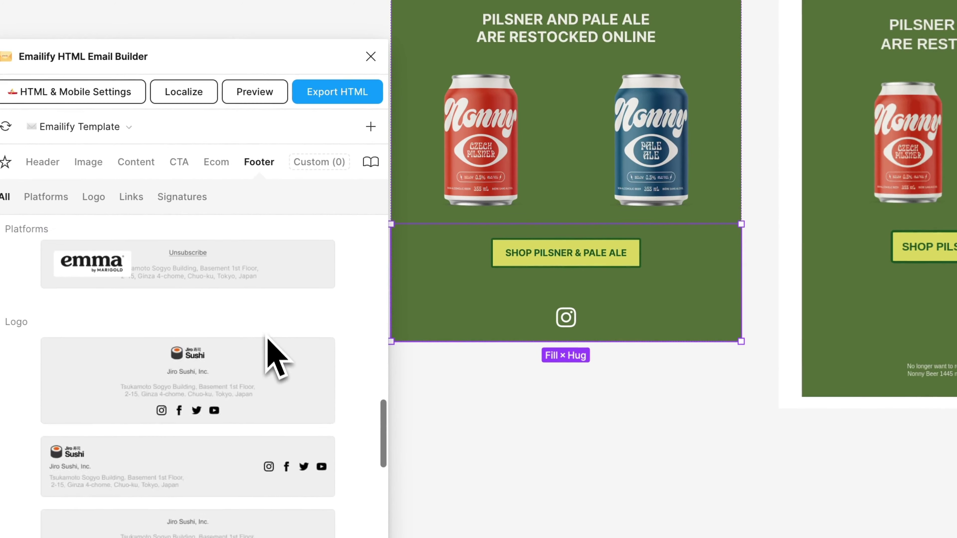
pyautogui.scroll(-2, 267, 338)
pyautogui.scroll(-2, 266, 341)
pyautogui.scroll(-5, 270, 351)
pyautogui.scroll(-3, 274, 359)
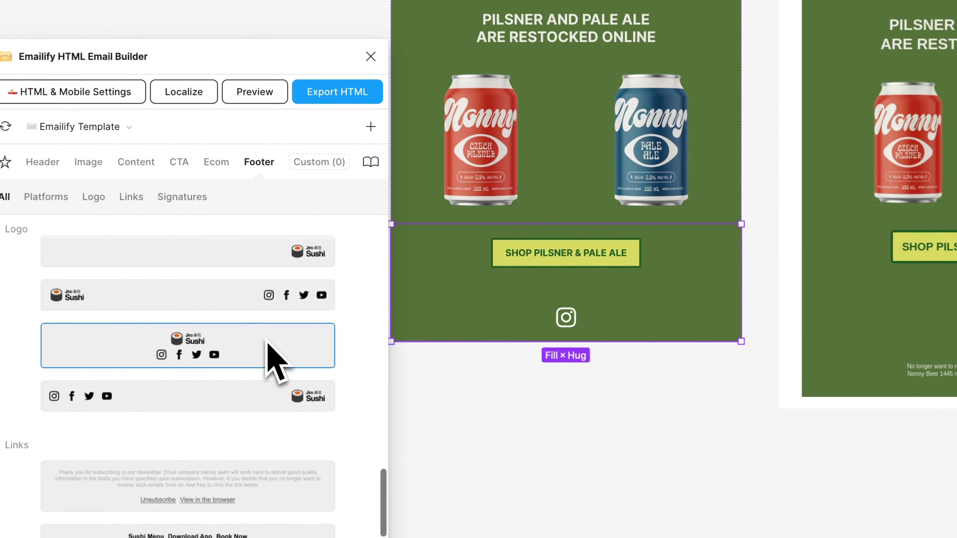
pyautogui.scroll(-1, 277, 388)
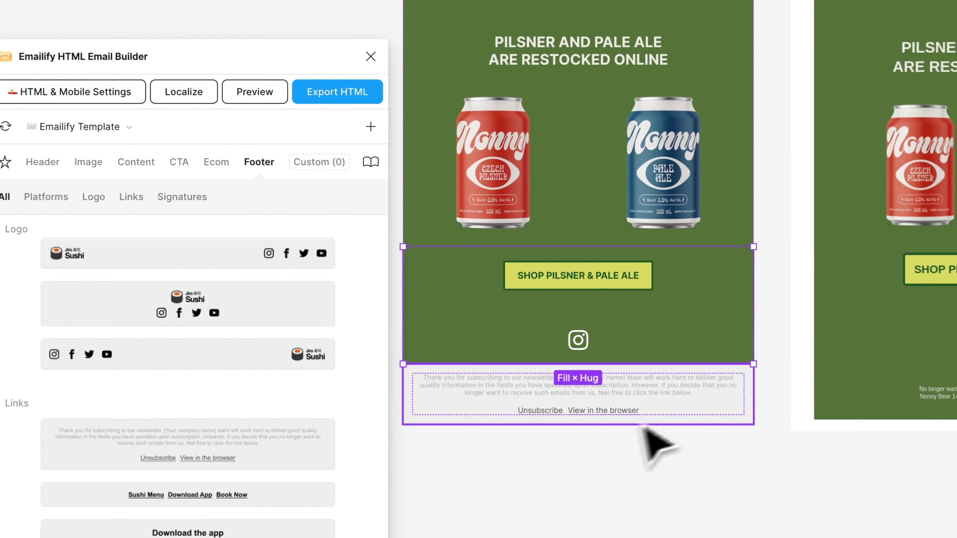
pyautogui.scroll(3, 678, 422)
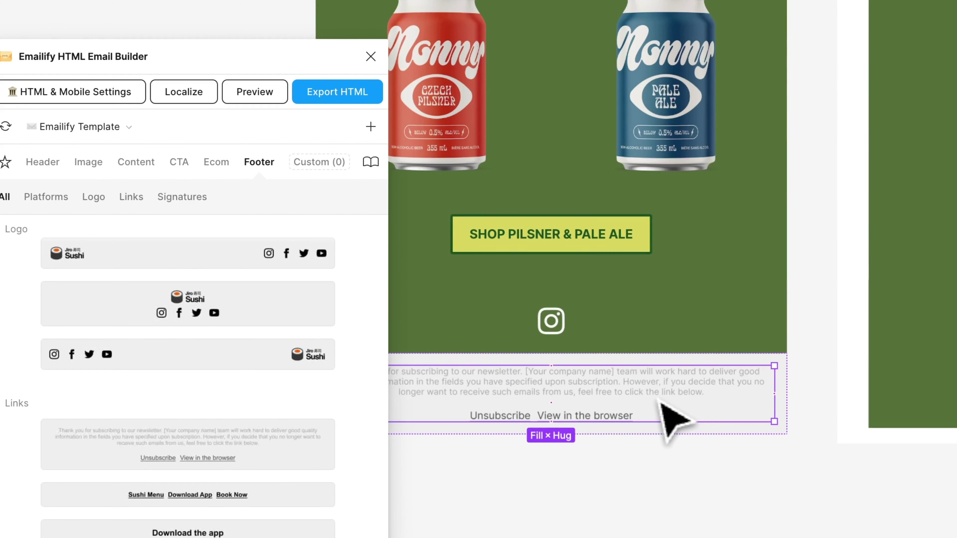
pyautogui.hscroll(-2, 615, 418)
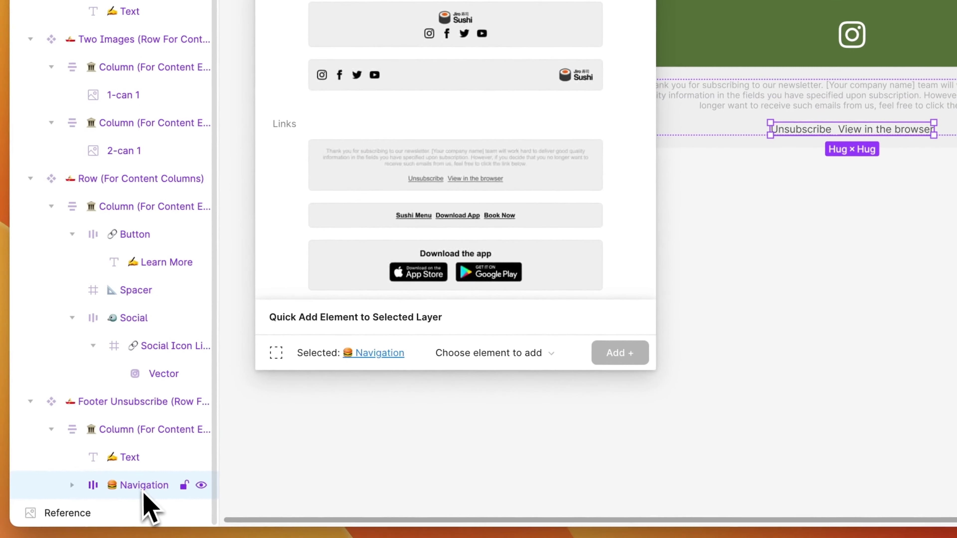
pyautogui.moveTo(141, 487); pyautogui.dragTo(139, 395)
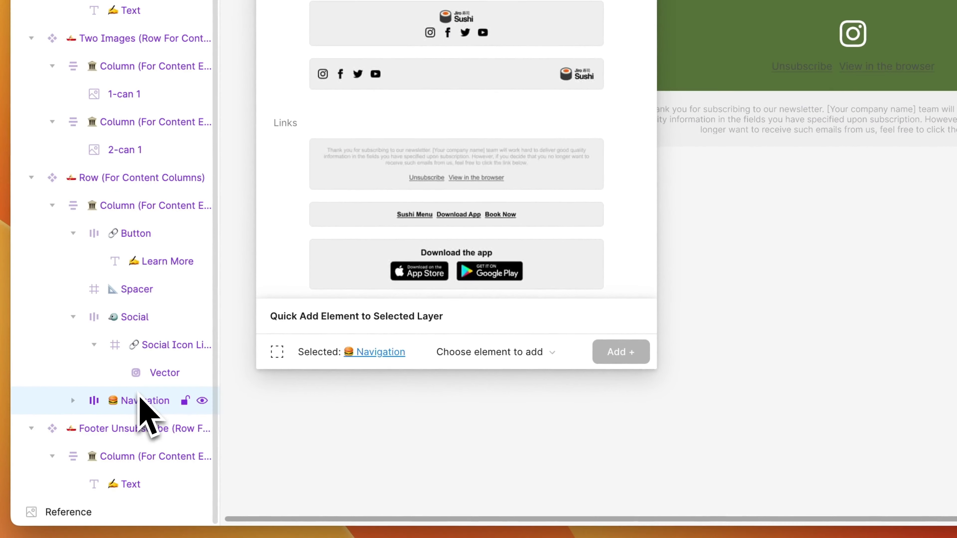
# Delete the leftover Footer Unsubscribe row and colour the moved links C9CBBC
pyautogui.click(122, 430)
pyautogui.press('Delete')
pyautogui.click(128, 405)
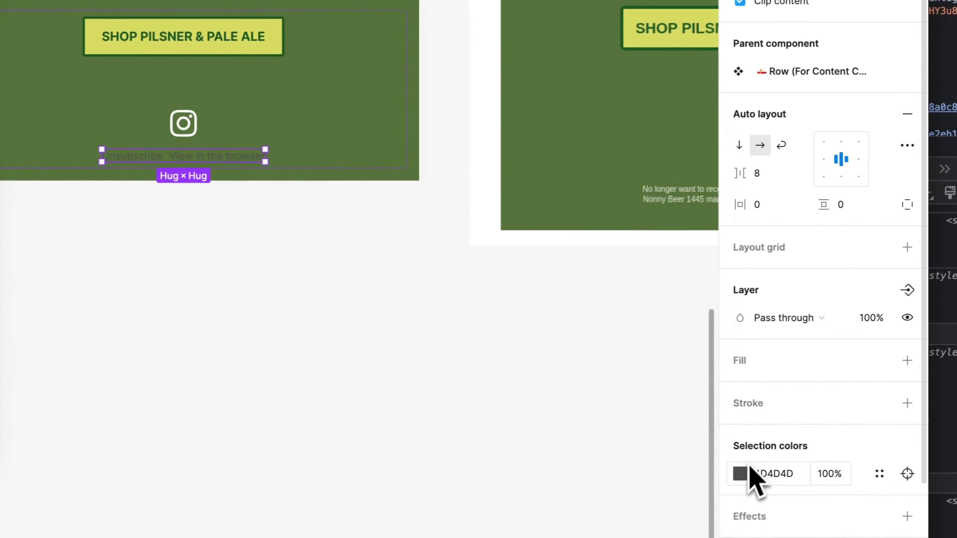
pyautogui.click(810, 471)
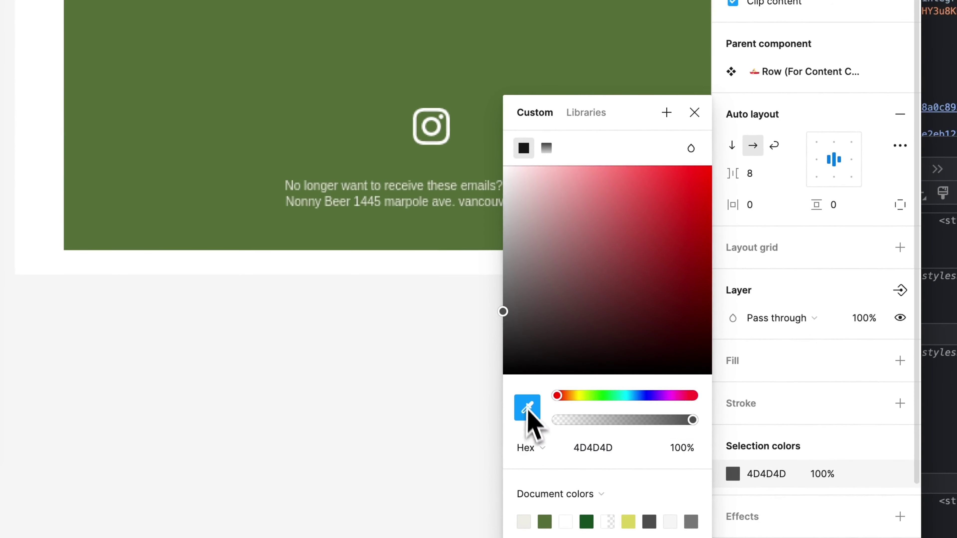
pyautogui.scroll(3, 461, 228)
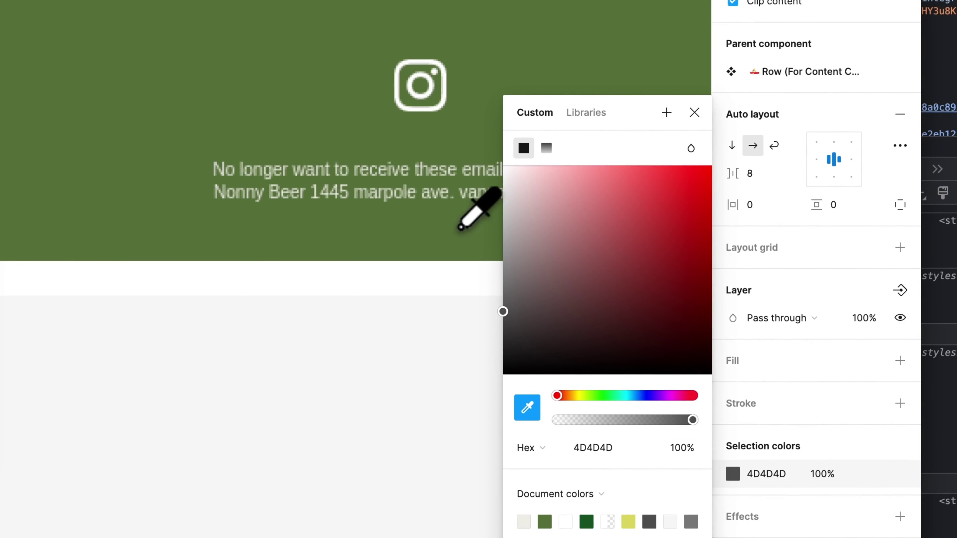
pyautogui.click(449, 178)
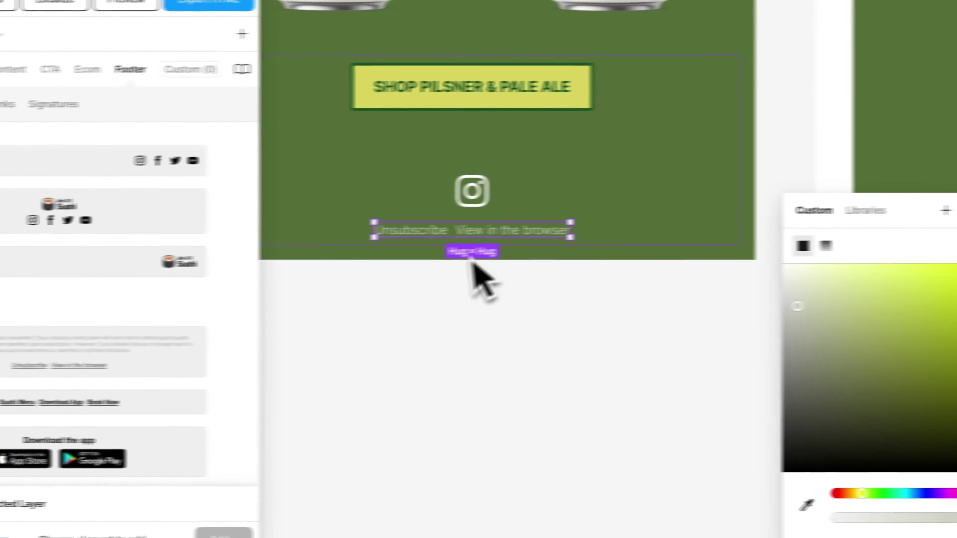
# Remove the View in the browser link and set Unsubscribe to font size 12
pyautogui.click(487, 234)
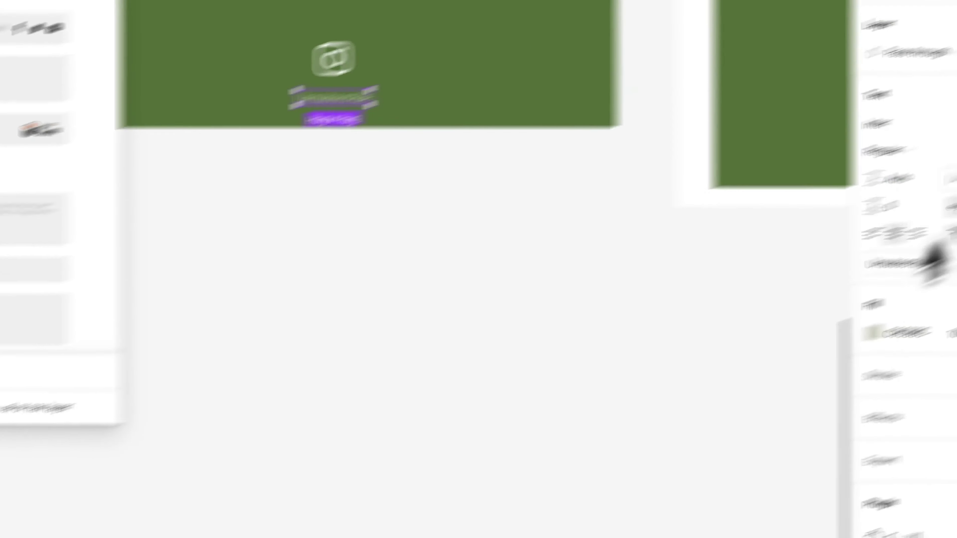
pyautogui.click(822, 244)
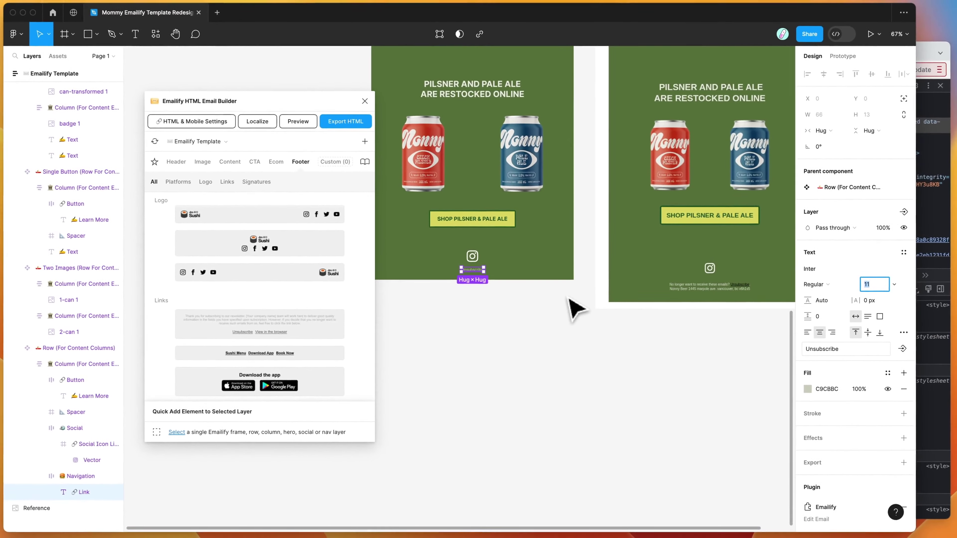
pyautogui.press('Up')
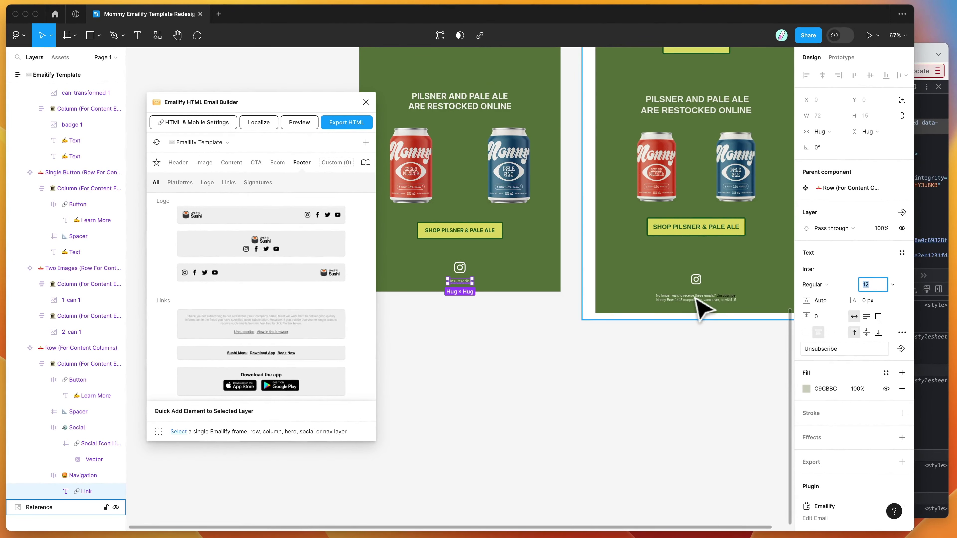
pyautogui.scroll(-3, 618, 300)
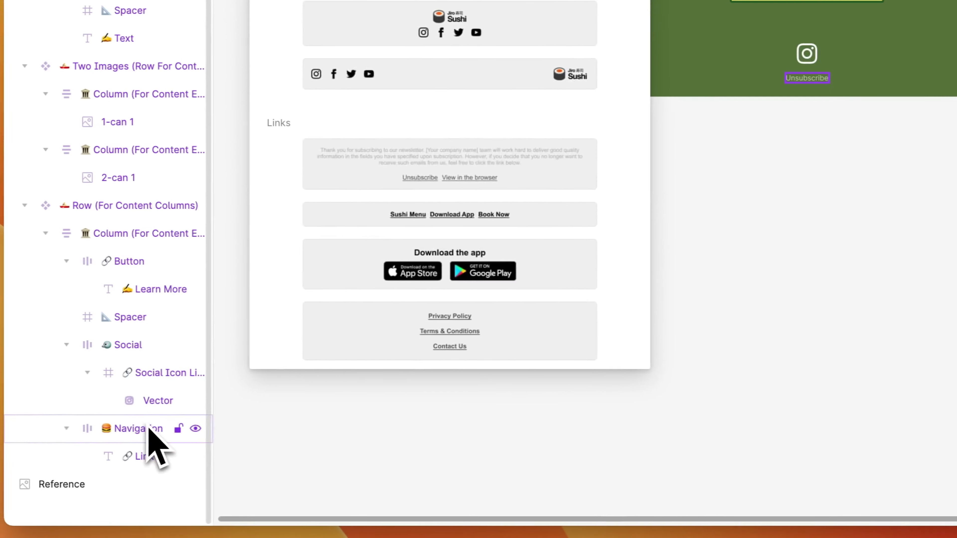
# Add a centred text element with the brewery address and opt-out line, coloured C9CBBC
pyautogui.click(481, 352)
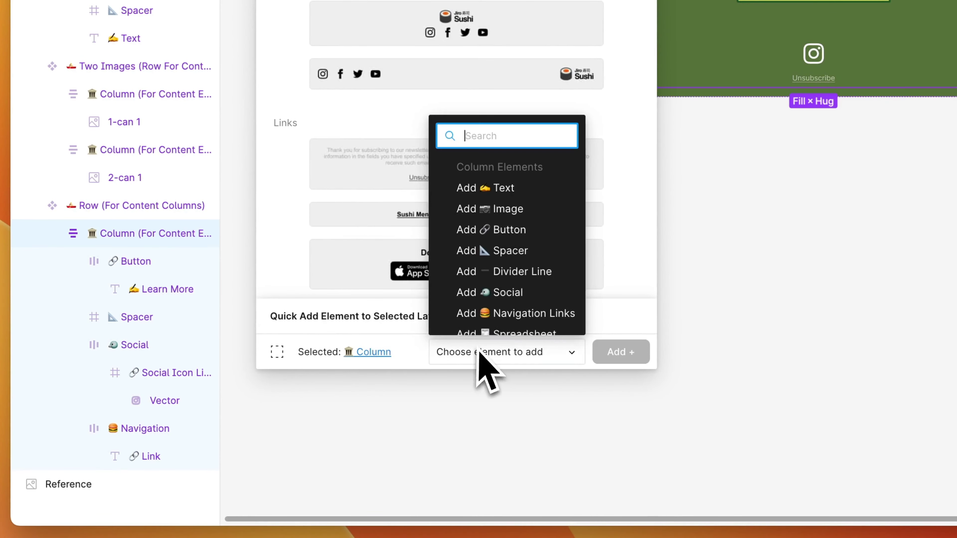
pyautogui.click(497, 187)
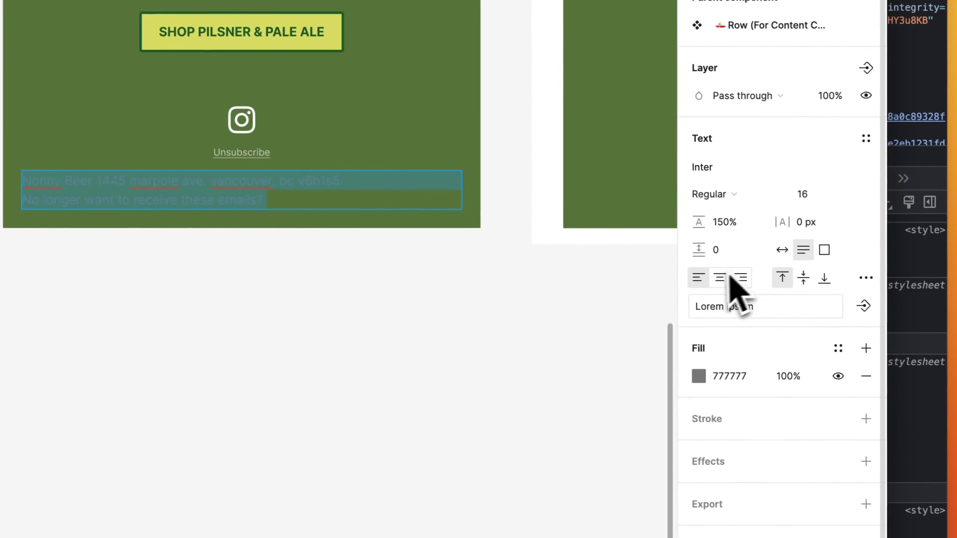
pyautogui.click(715, 276)
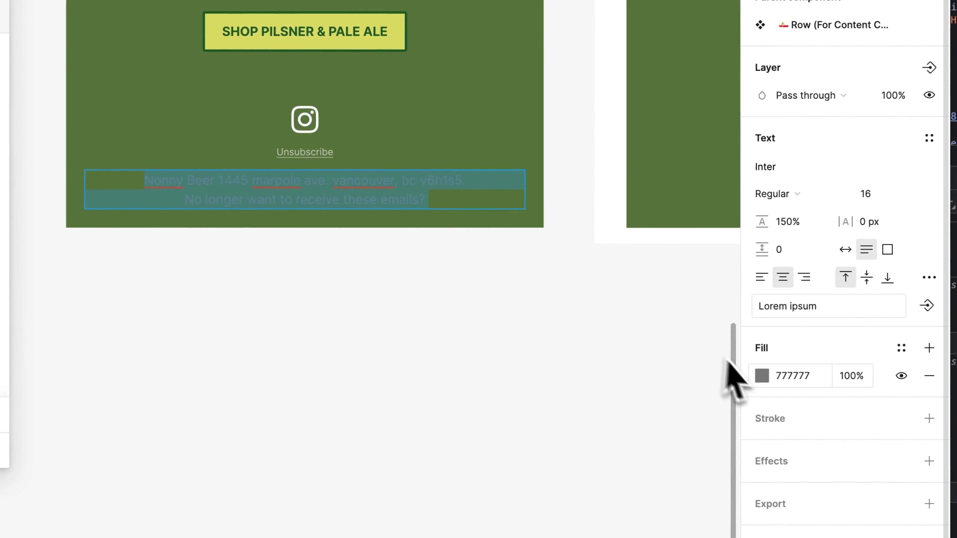
pyautogui.click(696, 378)
pyautogui.hscroll(5, 444, 235)
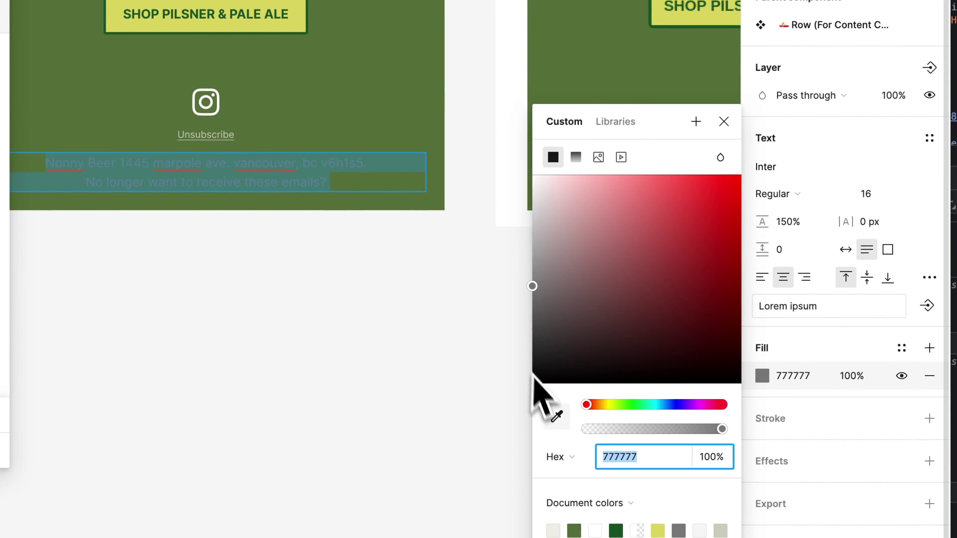
pyautogui.click(556, 416)
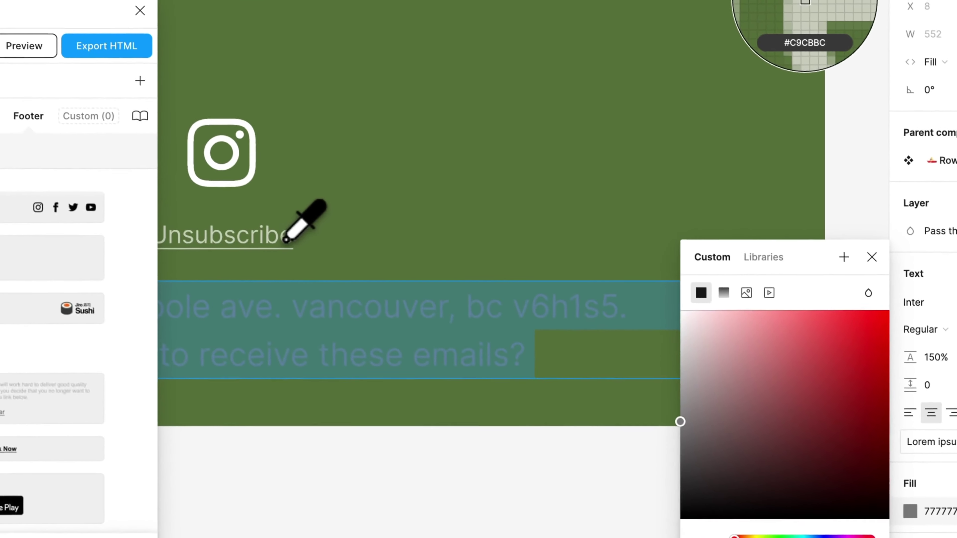
pyautogui.click(290, 243)
pyautogui.click(875, 260)
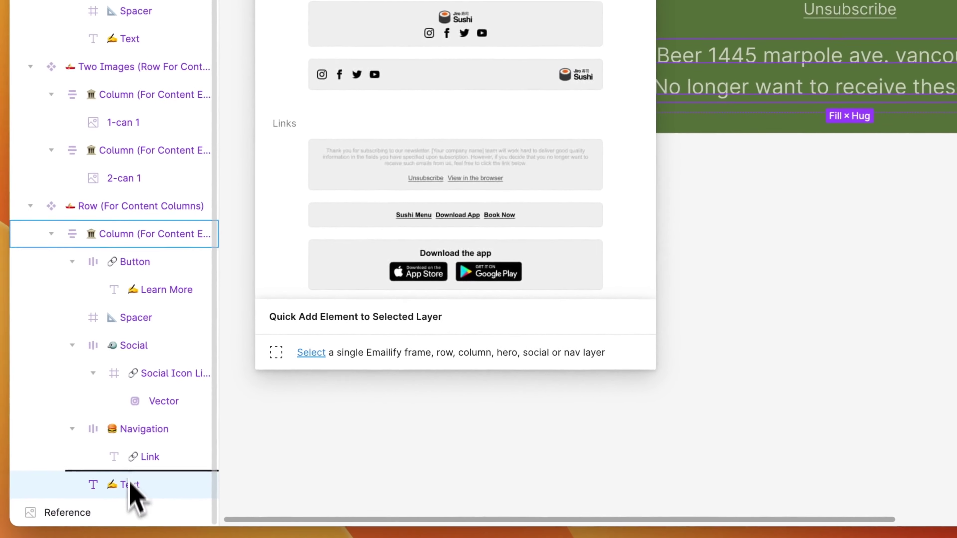
# Move the address text above Unsubscribe, shrink its font, and open the iPhone SE preview
pyautogui.moveTo(133, 494); pyautogui.dragTo(132, 434)
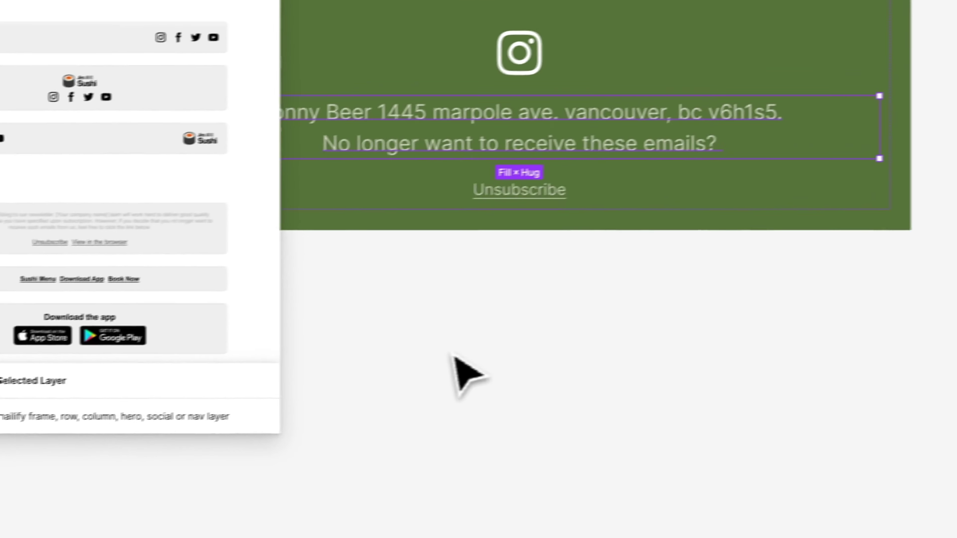
pyautogui.scroll(-2, 448, 370)
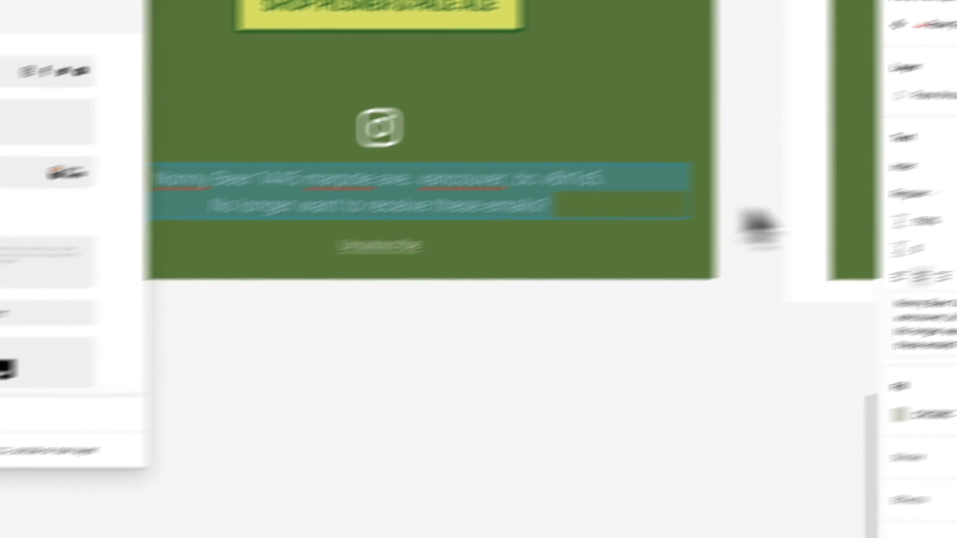
pyautogui.click(818, 261)
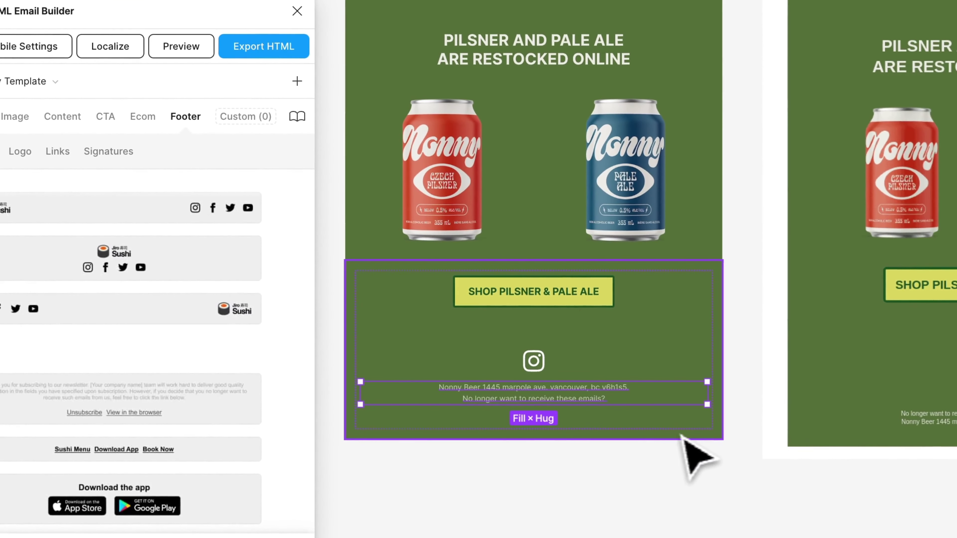
pyautogui.scroll(-1, 716, 456)
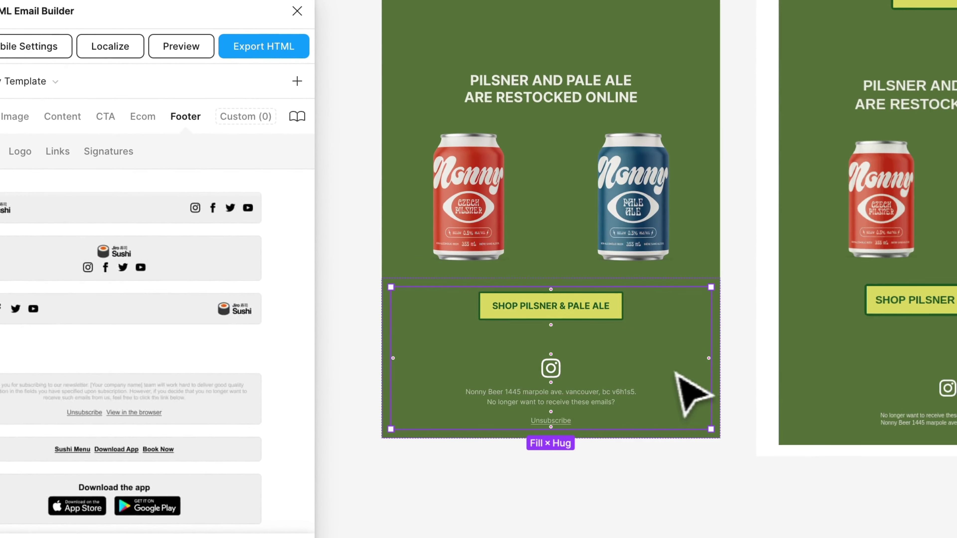
pyautogui.scroll(-2, 694, 392)
pyautogui.scroll(-2, 652, 395)
pyautogui.scroll(-2, 637, 395)
pyautogui.scroll(5, 630, 395)
pyautogui.scroll(1, 628, 377)
pyautogui.scroll(1, 630, 378)
pyautogui.scroll(8, 632, 380)
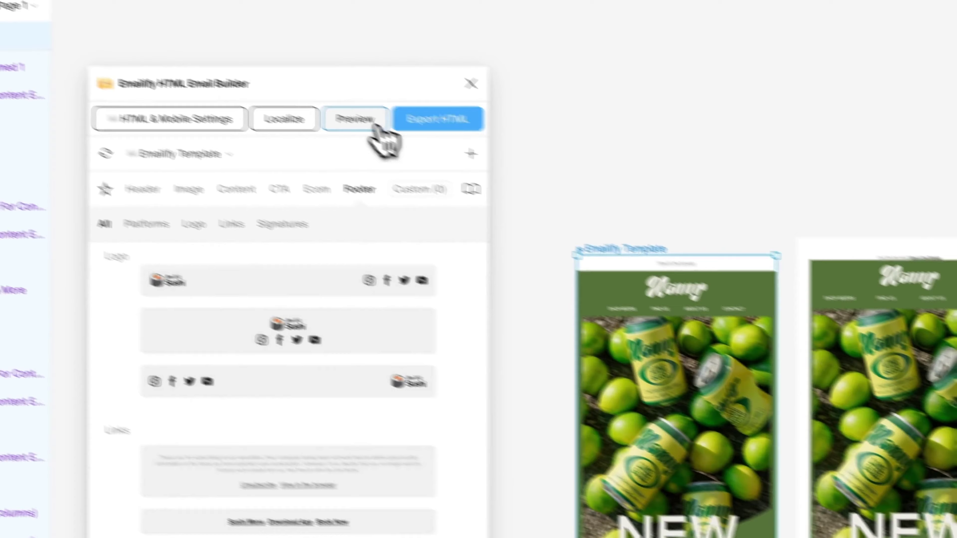
pyautogui.click(433, 151)
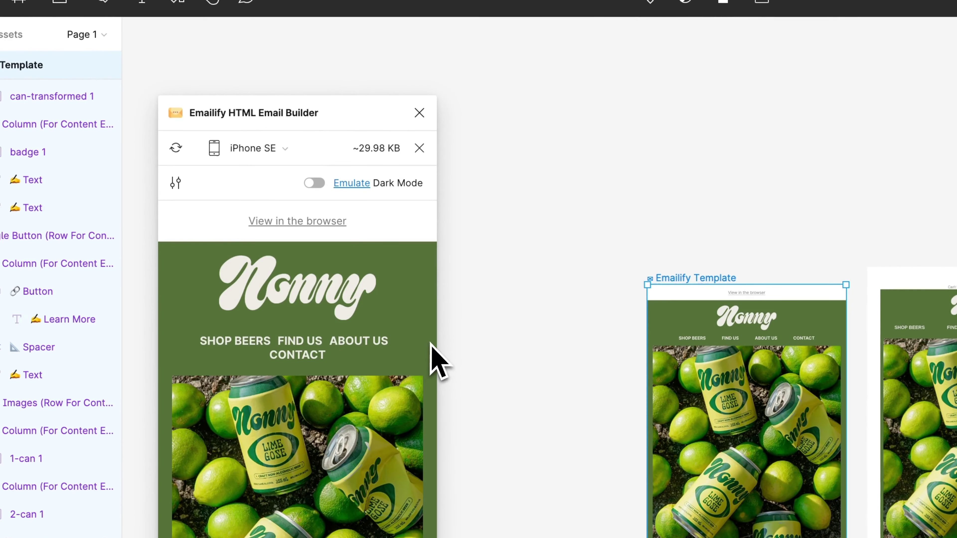
# Set the Logo Center row's mobile left and right padding to 0
pyautogui.click(672, 343)
pyautogui.keyDown('ctrl'); pyautogui.scroll(3, 669, 343); pyautogui.keyUp('ctrl')
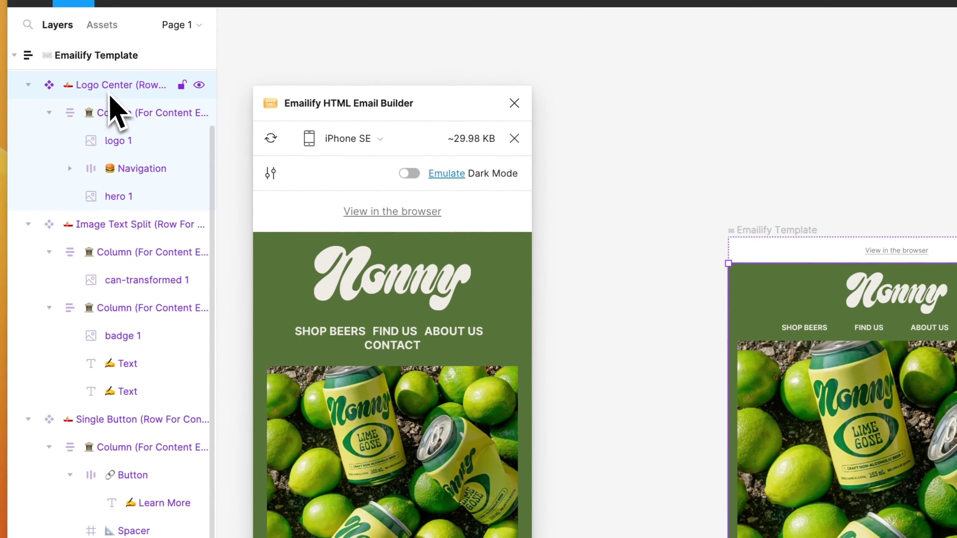
pyautogui.scroll(-1, 314, 305)
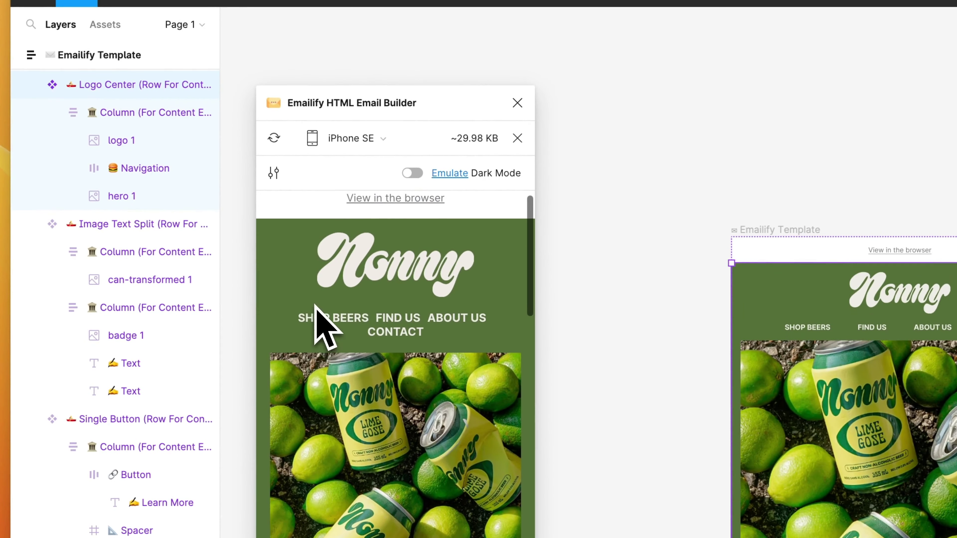
pyautogui.click(273, 181)
pyautogui.click(392, 418)
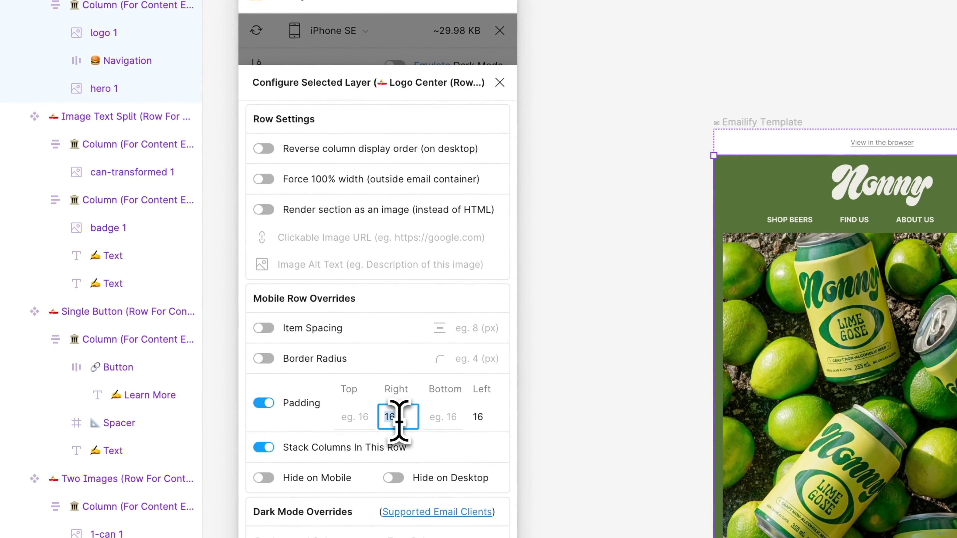
pyautogui.click(500, 83)
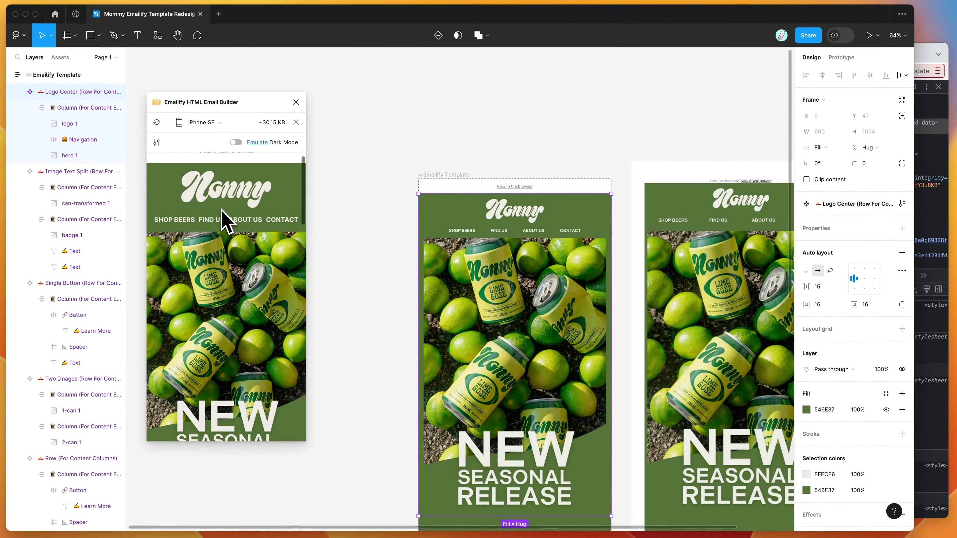
# Scroll the iPhone SE preview and select the Lime Gose can image on the canvas
pyautogui.scroll(-2, 222, 216)
pyautogui.scroll(-4, 223, 217)
pyautogui.scroll(-4, 223, 217)
pyautogui.scroll(-4, 223, 217)
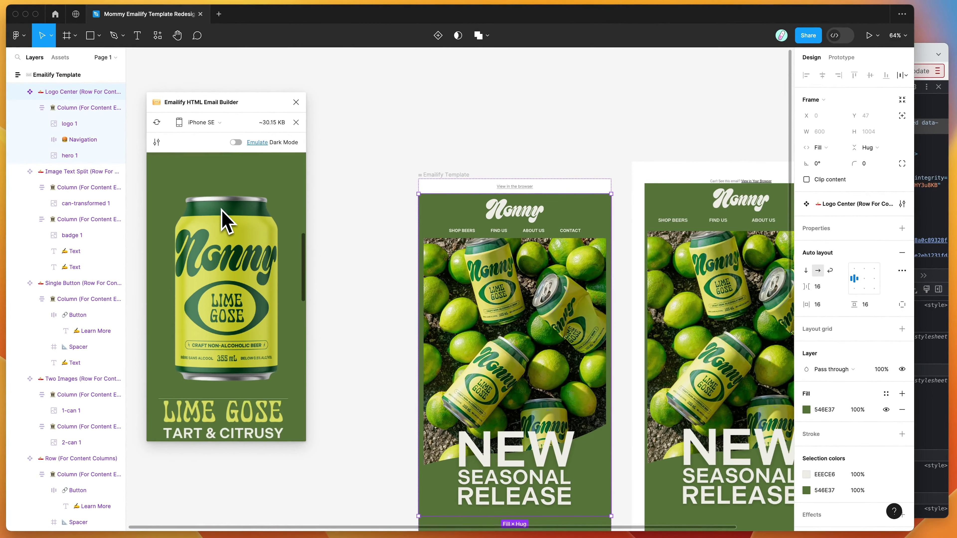
pyautogui.scroll(-5, 491, 325)
pyautogui.doubleClick(476, 414)
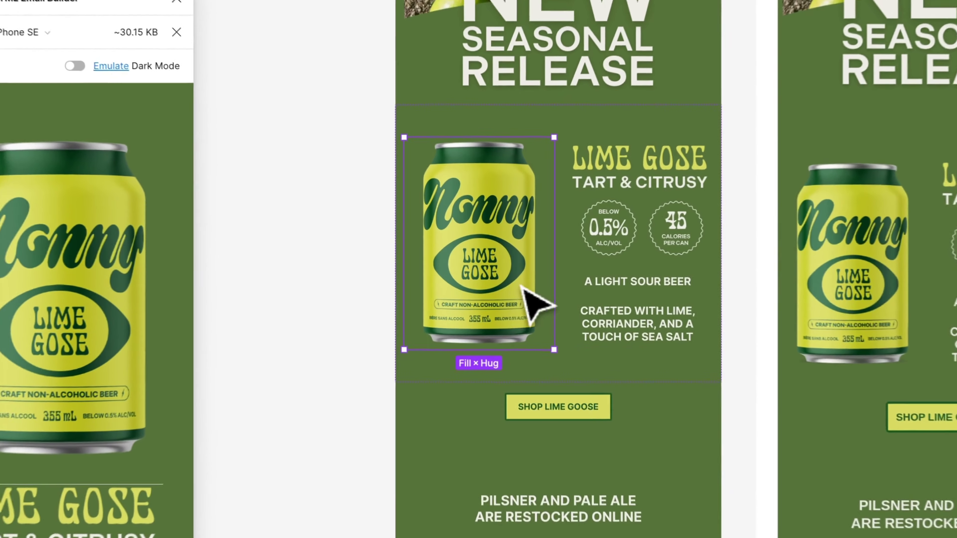
pyautogui.click(505, 288)
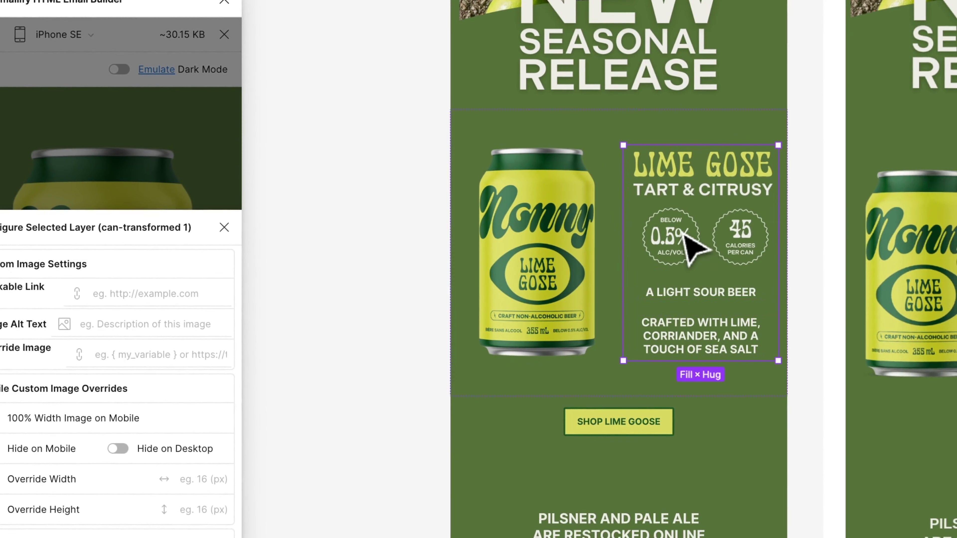
# Check the badges image in the mobile preview, then give the can image a 120 px mobile width
pyautogui.click(692, 247)
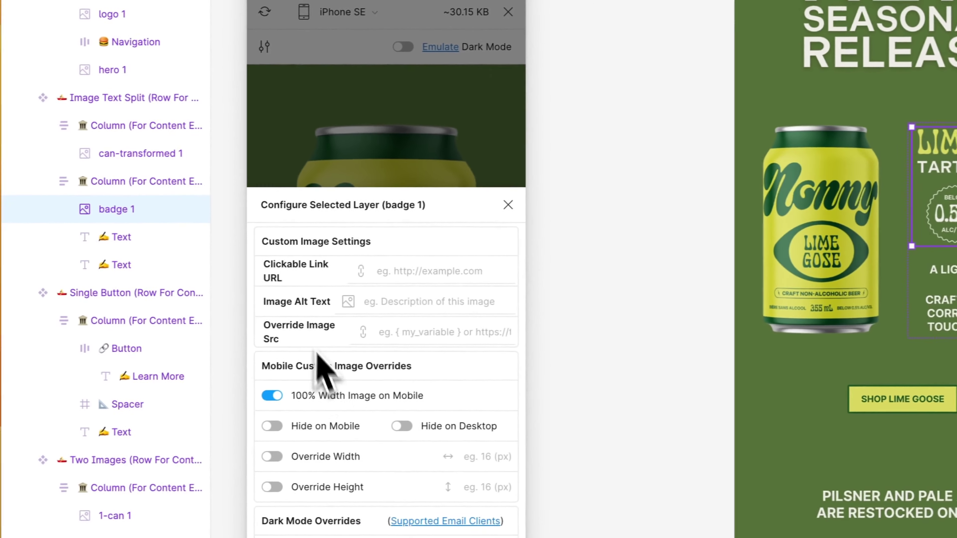
pyautogui.click(381, 175)
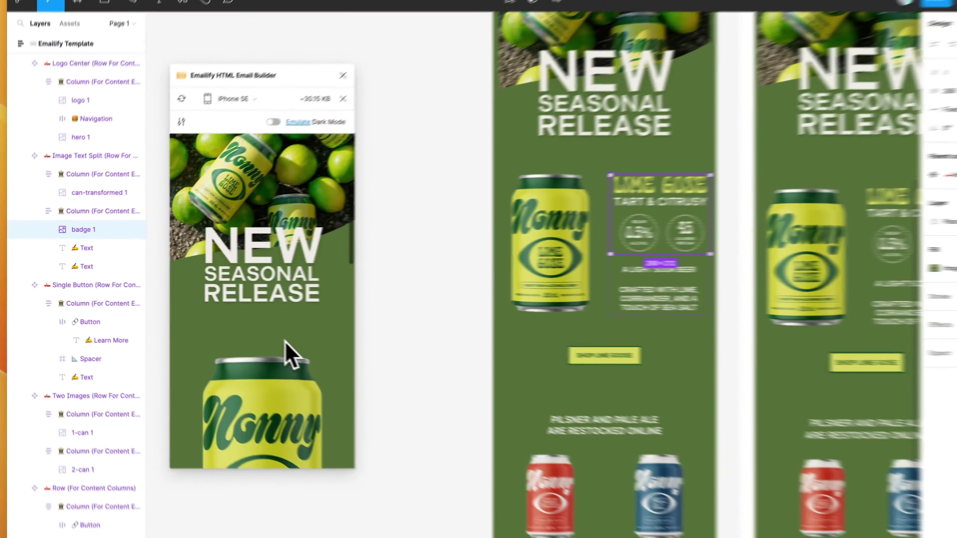
pyautogui.scroll(-3, 286, 352)
pyautogui.scroll(-3, 250, 341)
pyautogui.scroll(-3, 250, 342)
pyautogui.scroll(-2, 251, 342)
pyautogui.scroll(1, 247, 340)
pyautogui.click(473, 257)
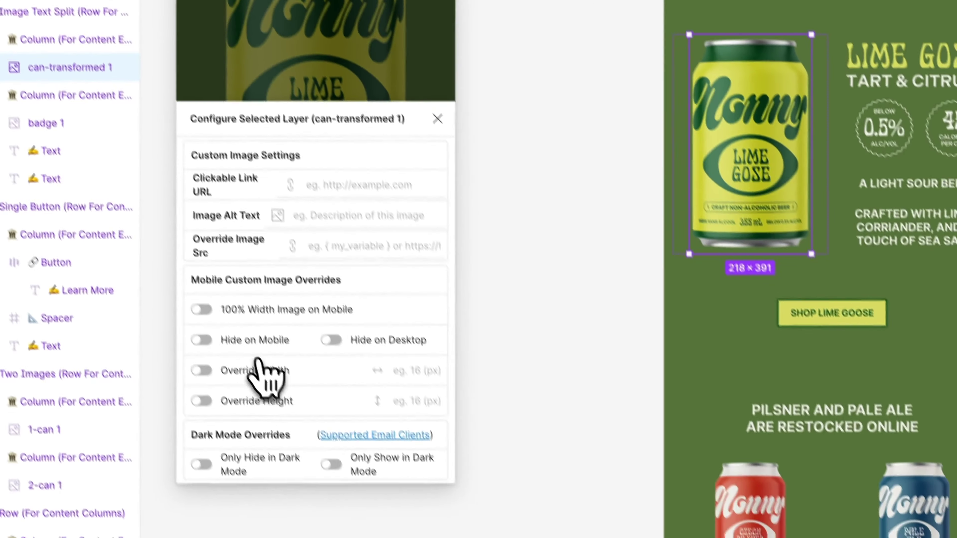
pyautogui.click(245, 347)
pyautogui.click(362, 352)
pyautogui.write('120')
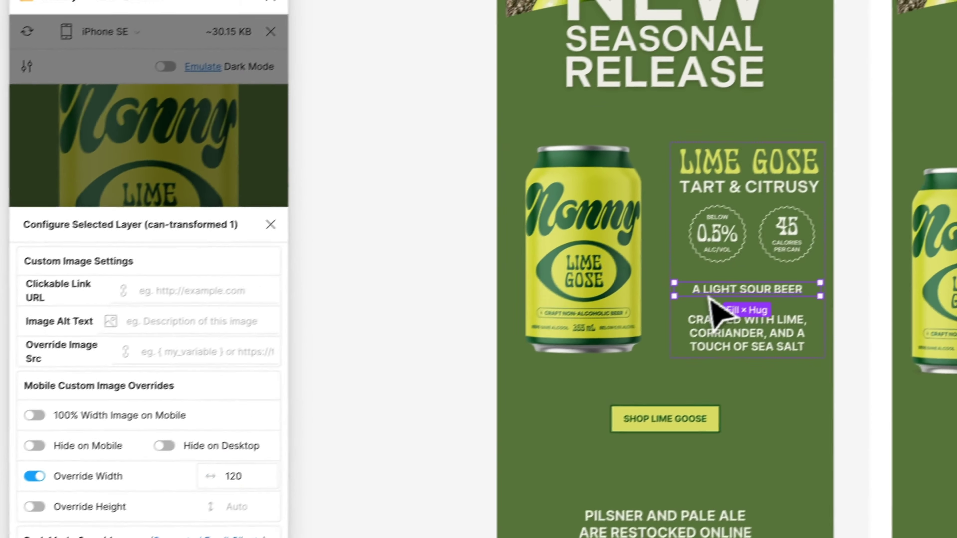
# Set the badges image to a 180 px mobile width instead of full width
pyautogui.click(867, 160)
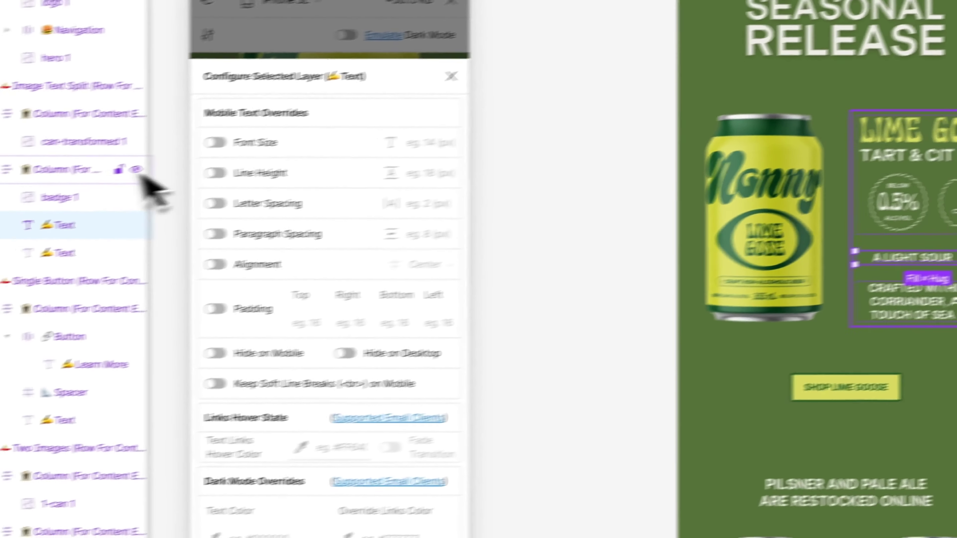
pyautogui.click(57, 197)
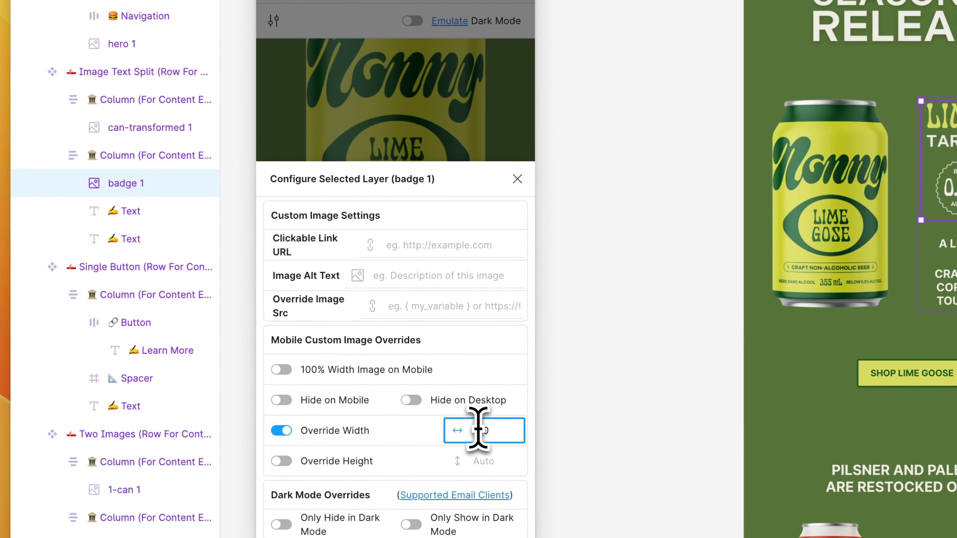
pyautogui.write('180')
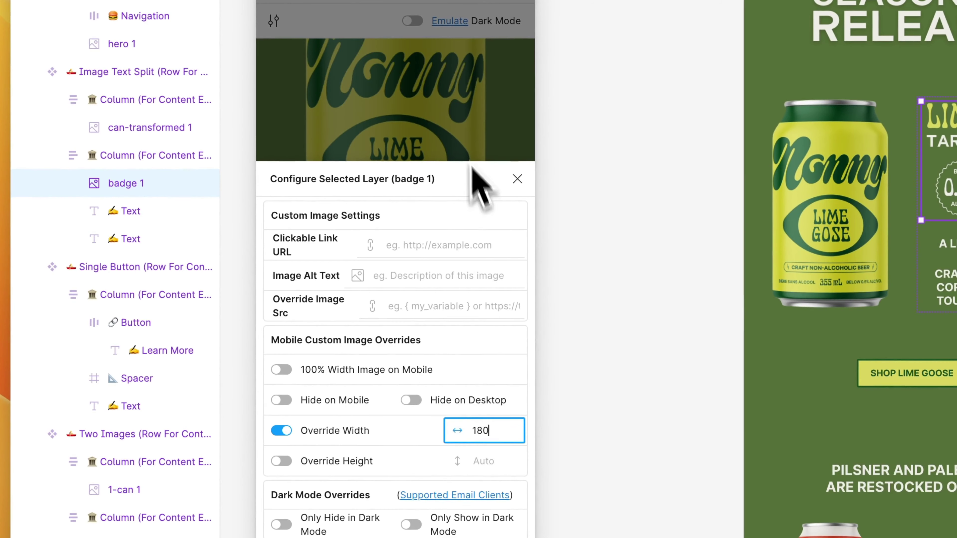
pyautogui.click(459, 122)
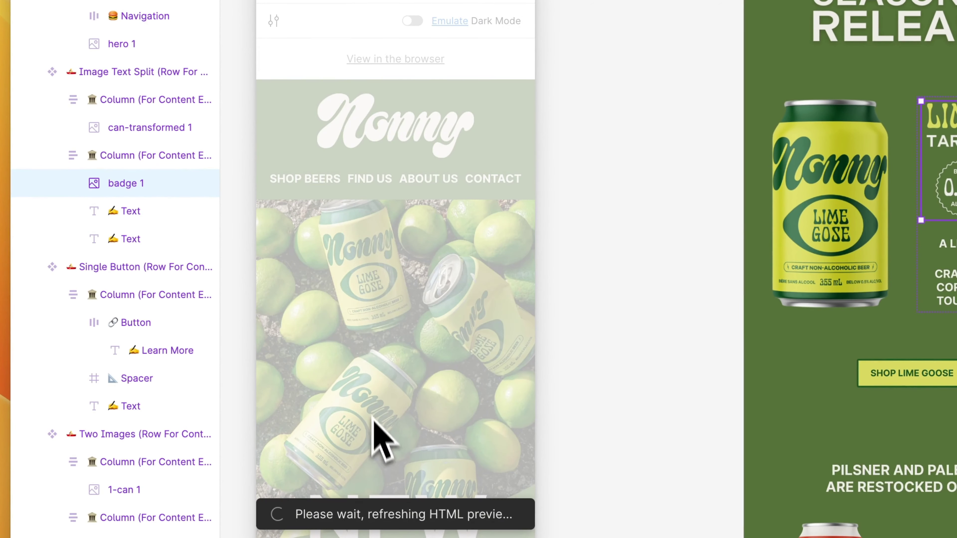
pyautogui.scroll(-10, 459, 331)
pyautogui.scroll(-5, 460, 331)
pyautogui.scroll(1, 459, 332)
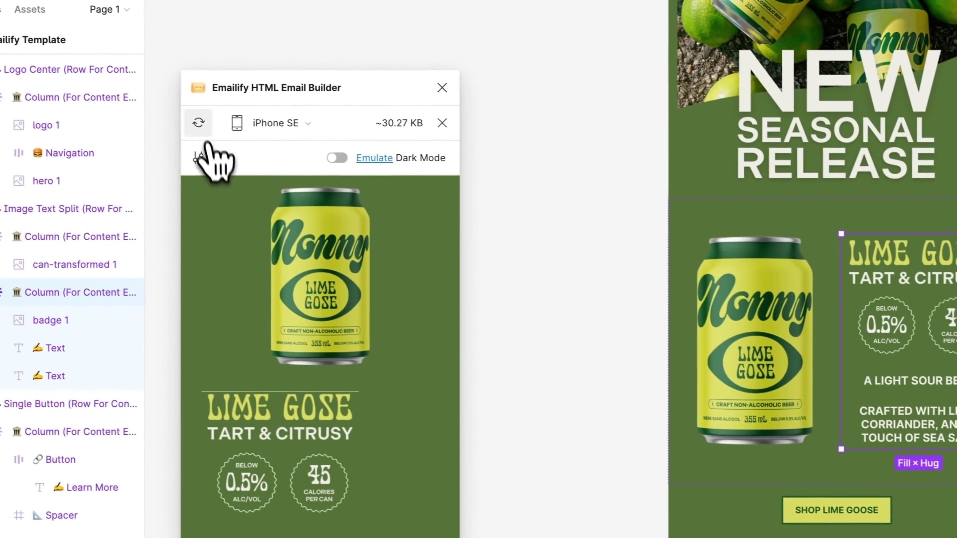
# Raise the badges image's mobile width override above 180 px and refresh the preview
pyautogui.click(207, 126)
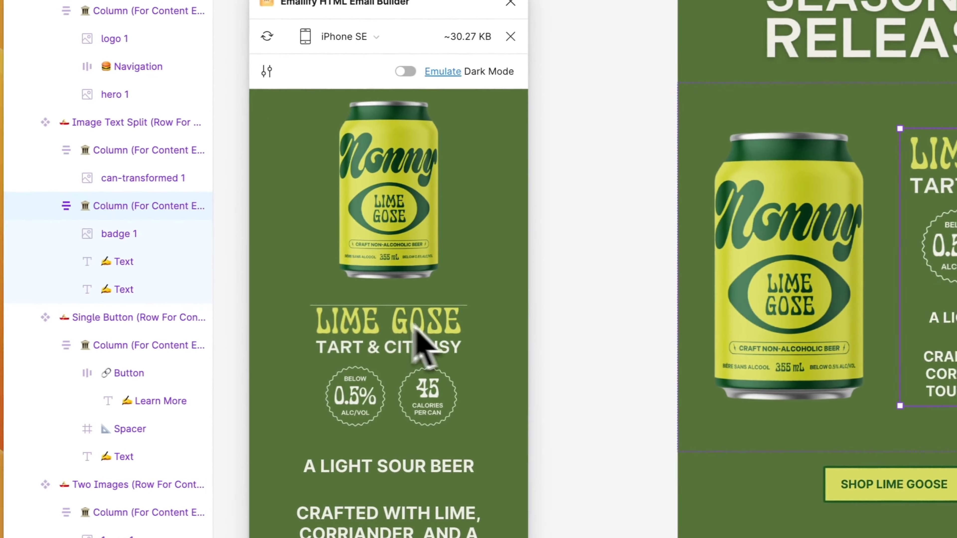
pyautogui.click(147, 233)
pyautogui.click(274, 70)
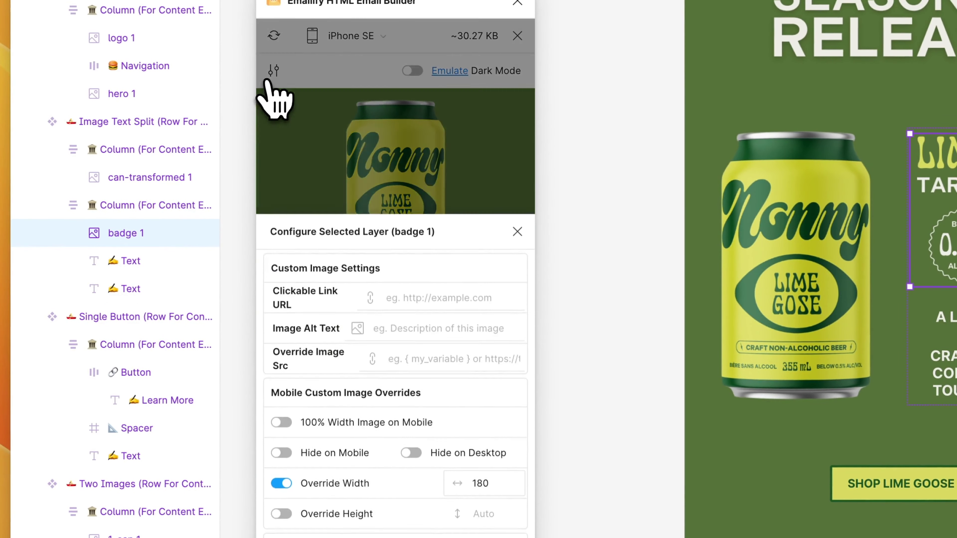
pyautogui.click(467, 438)
pyautogui.write('212')
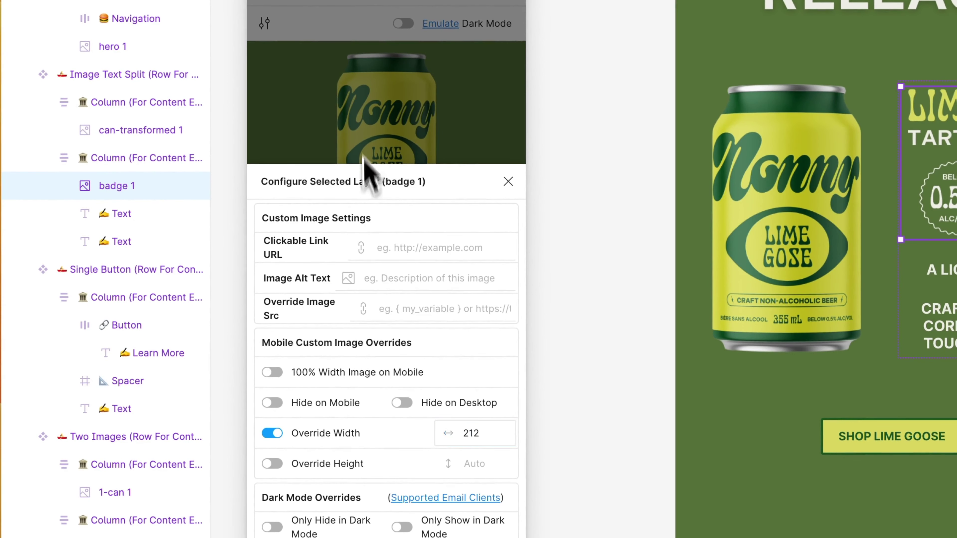
pyautogui.click(364, 155)
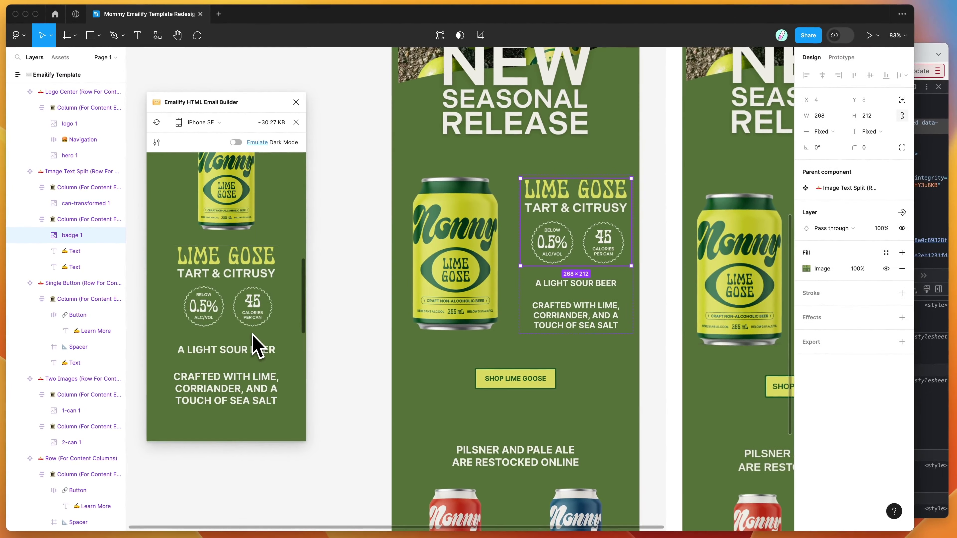
pyautogui.scroll(-5, 252, 343)
# Open the mobile settings for the Image Text Split row
pyautogui.click(99, 223)
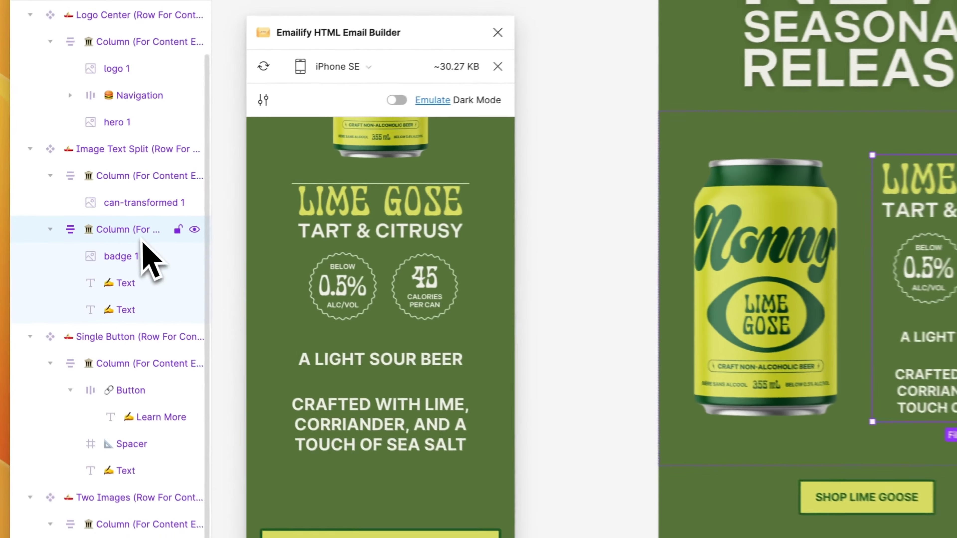
pyautogui.scroll(-2, 380, 332)
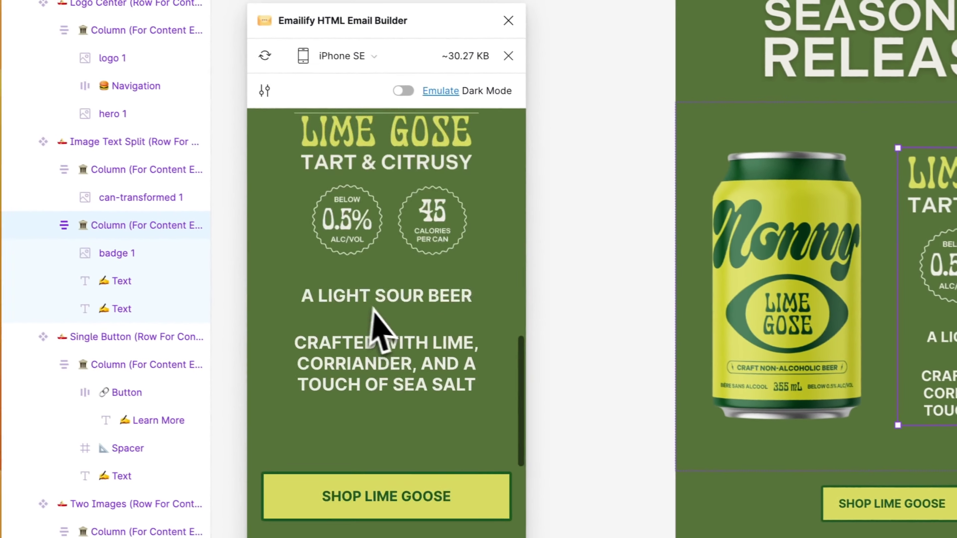
pyautogui.scroll(-2, 400, 335)
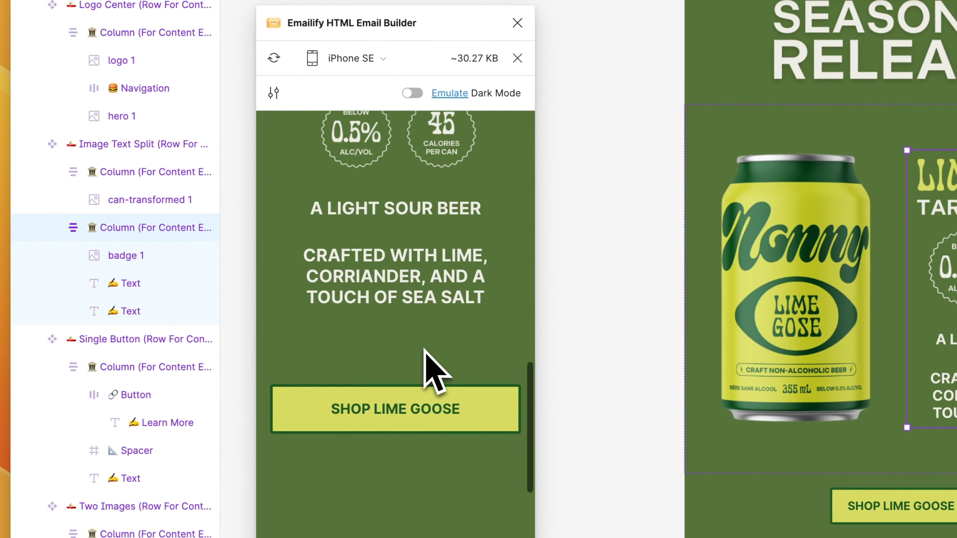
pyautogui.scroll(-2, 424, 347)
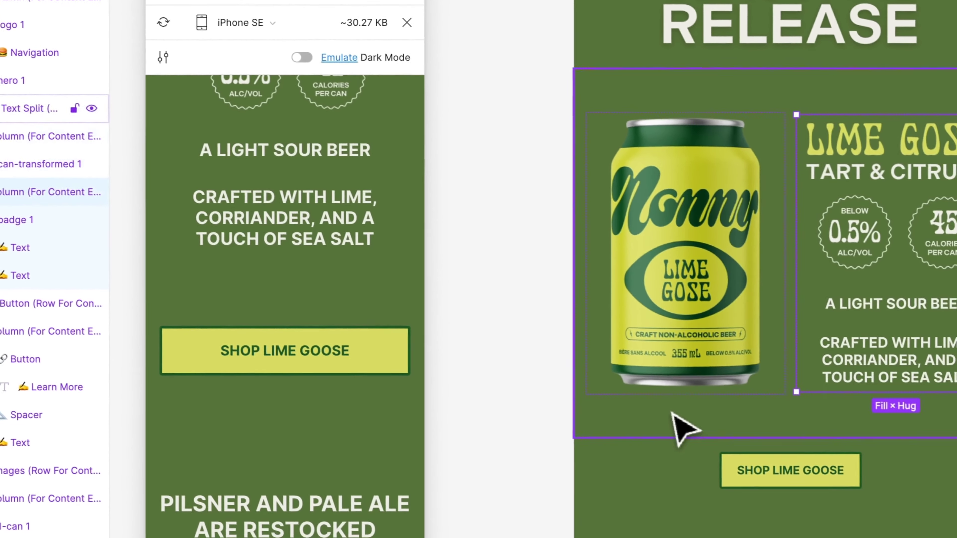
pyautogui.click(673, 415)
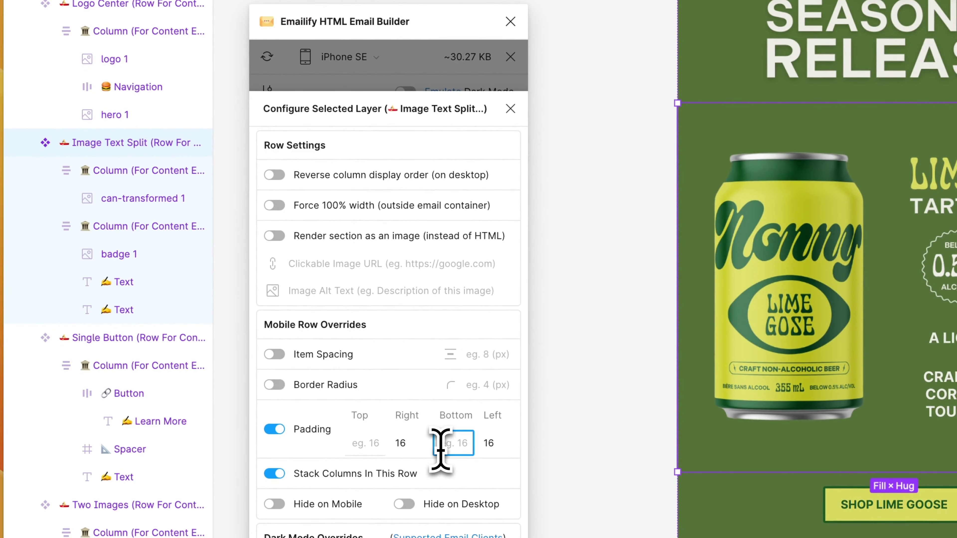
pyautogui.write('24')
# Apply 16 px right and left mobile padding to the Image Text Split row
pyautogui.click(457, 90)
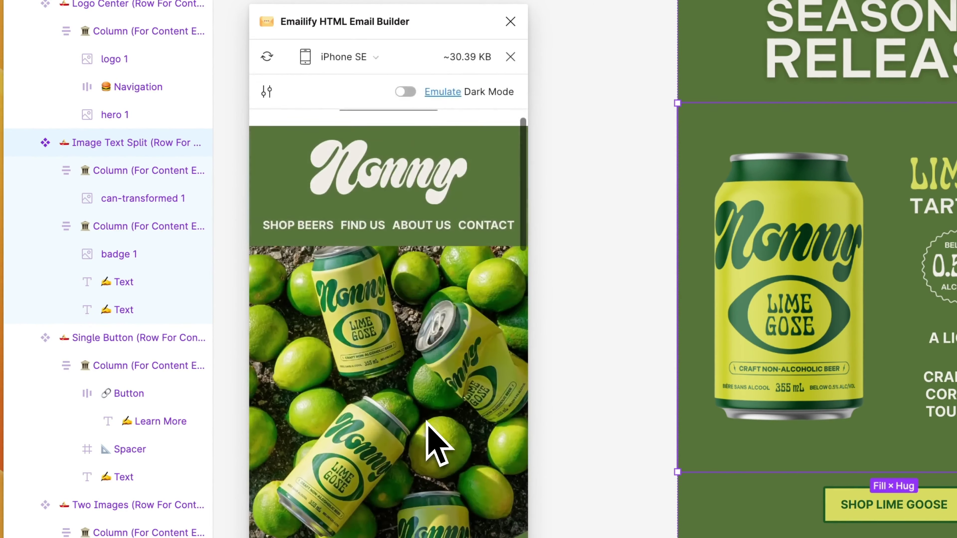
pyautogui.scroll(-5, 438, 449)
pyautogui.scroll(-5, 299, 374)
pyautogui.scroll(-3, 256, 342)
pyautogui.scroll(-5, 250, 341)
pyautogui.scroll(-1, 250, 342)
pyautogui.scroll(-1, 250, 342)
pyautogui.scroll(-1, 251, 341)
pyautogui.scroll(-1, 250, 342)
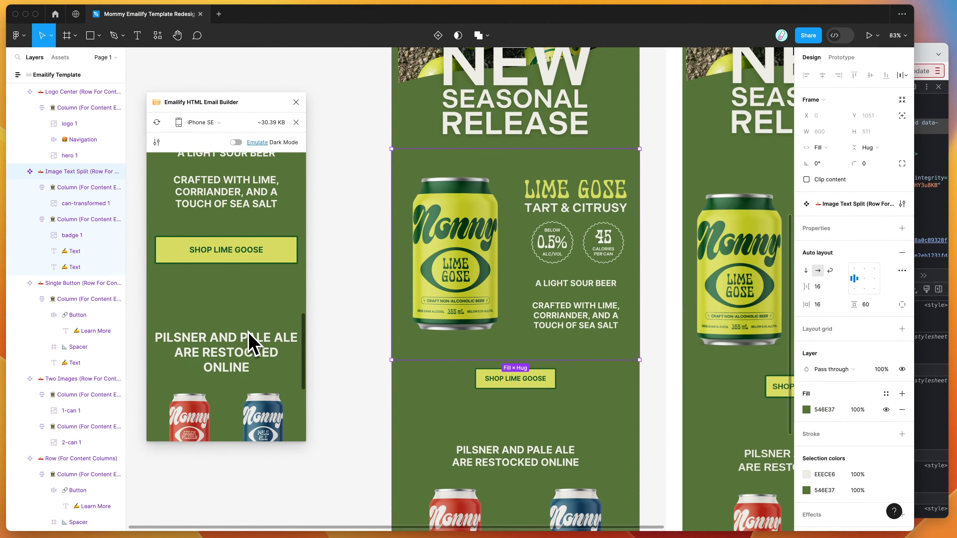
pyautogui.scroll(-5, 404, 395)
pyautogui.scroll(-1, 405, 396)
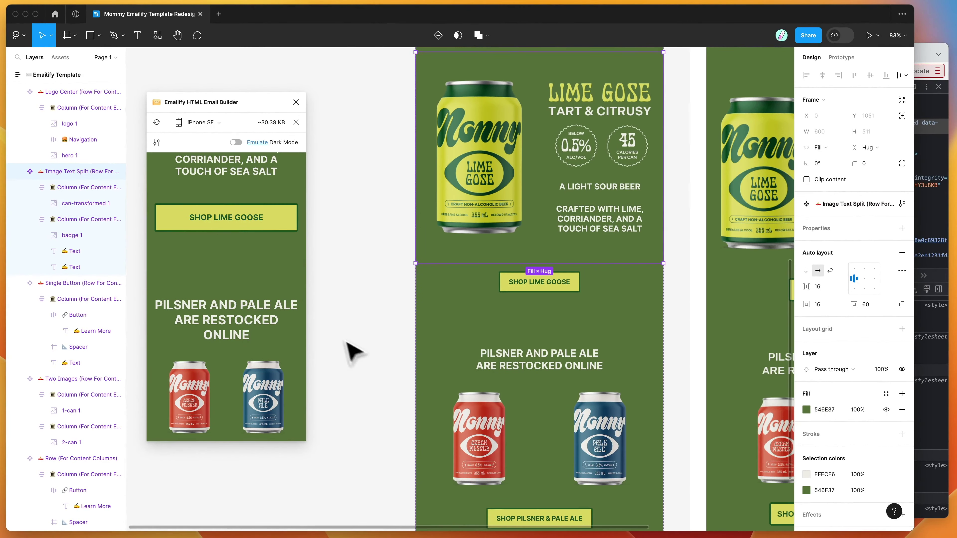
# Override the mobile height of the spacer below the Shop Lime Goose button
pyautogui.click(468, 327)
pyautogui.click(500, 330)
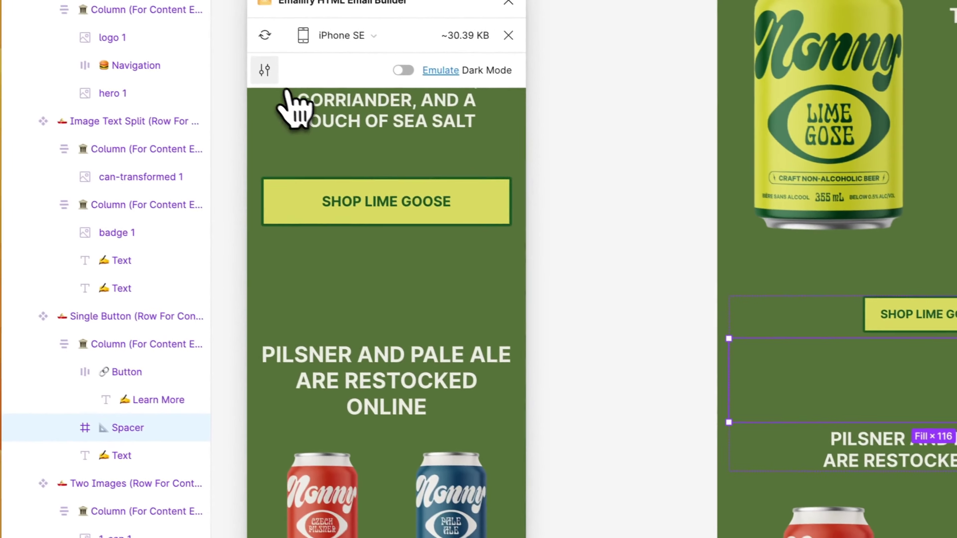
pyautogui.click(183, 38)
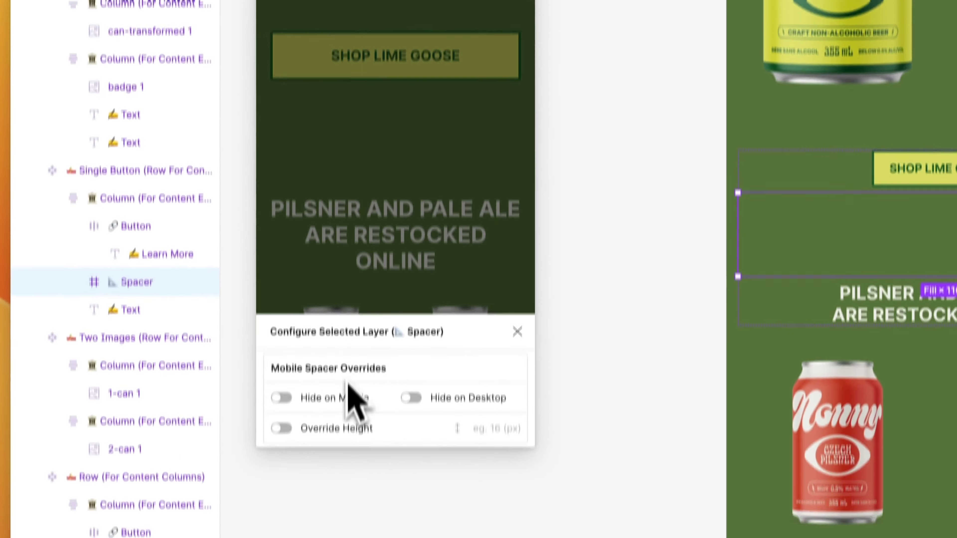
pyautogui.click(347, 428)
pyautogui.click(474, 429)
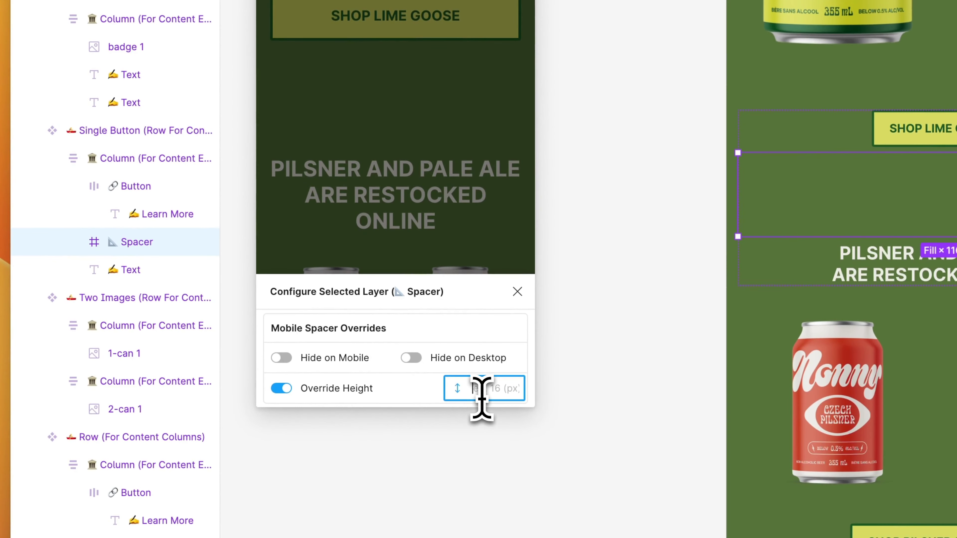
pyautogui.click(485, 388)
pyautogui.write('38')
pyautogui.click(470, 222)
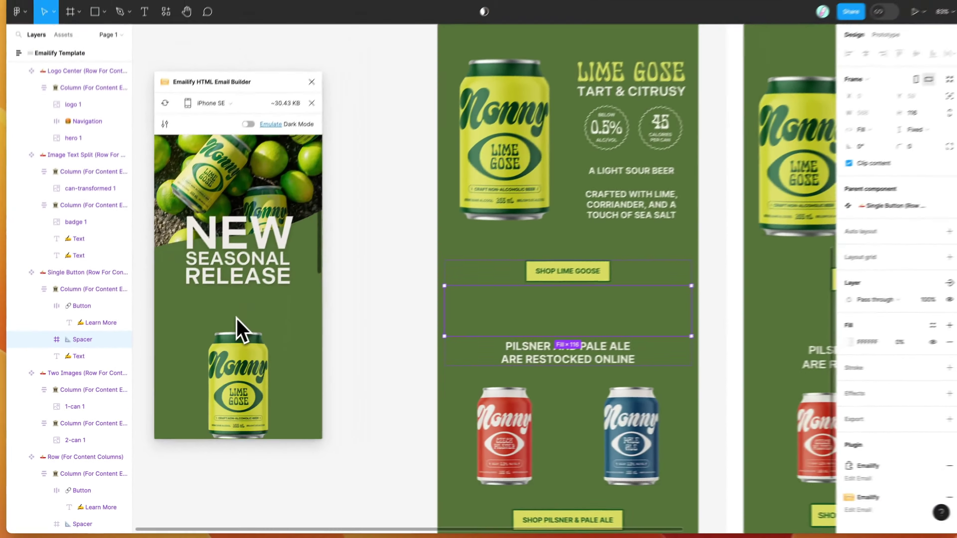
pyautogui.scroll(-3, 226, 328)
pyautogui.scroll(-3, 226, 328)
pyautogui.scroll(-3, 226, 337)
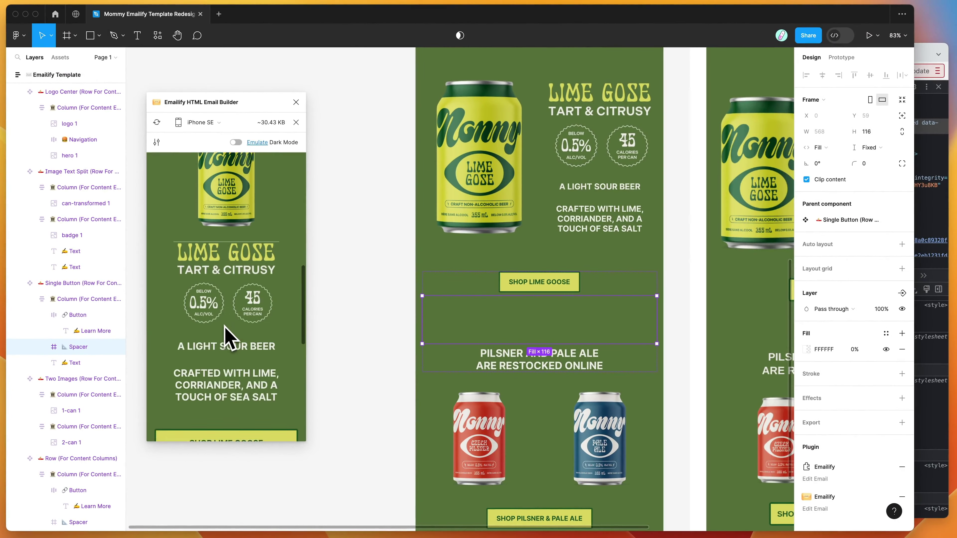
pyautogui.scroll(-3, 227, 338)
pyautogui.scroll(-2, 226, 338)
pyautogui.scroll(-2, 227, 338)
pyautogui.scroll(-2, 226, 338)
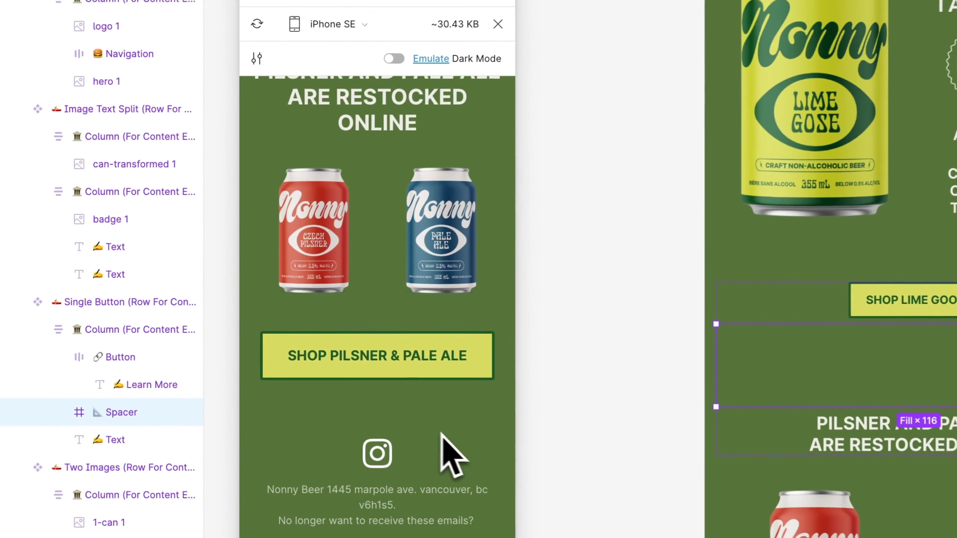
pyautogui.scroll(3, 264, 351)
pyautogui.scroll(2, 274, 354)
# Switch the Emailify preview to Desktop size and scroll through it
pyautogui.click(362, 22)
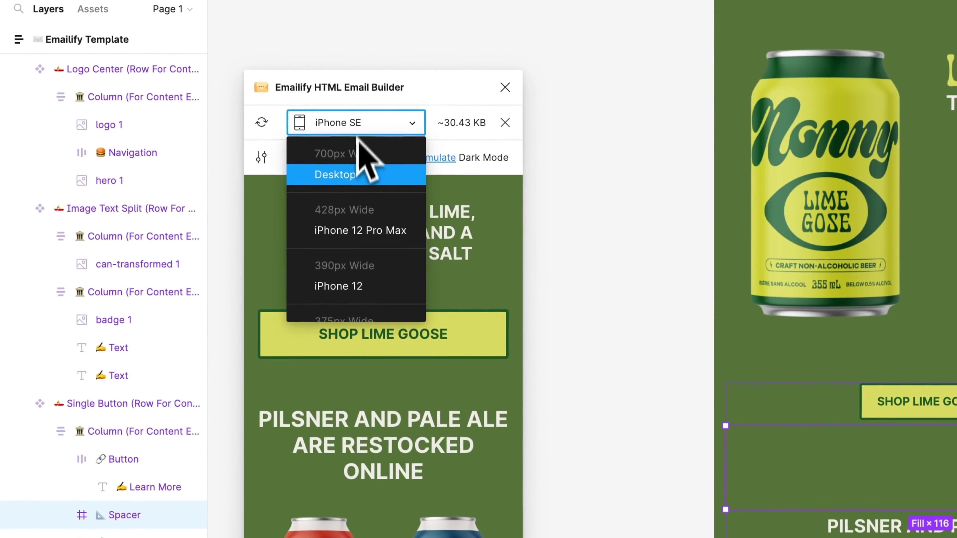
pyautogui.click(354, 70)
pyautogui.scroll(-5, 486, 415)
pyautogui.scroll(-3, 491, 438)
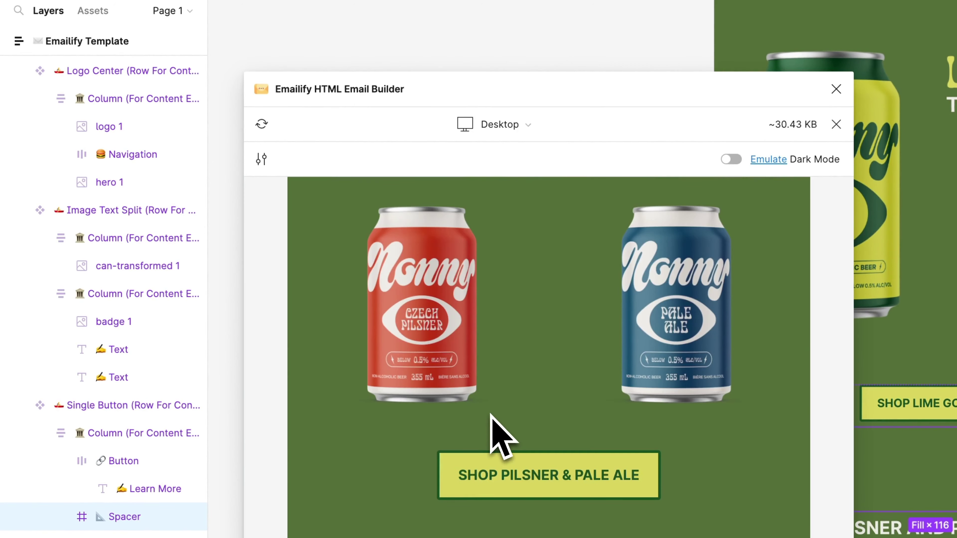
pyautogui.scroll(5, 491, 418)
pyautogui.scroll(3, 491, 419)
pyautogui.scroll(3, 491, 418)
pyautogui.scroll(3, 491, 419)
pyautogui.scroll(3, 290, 300)
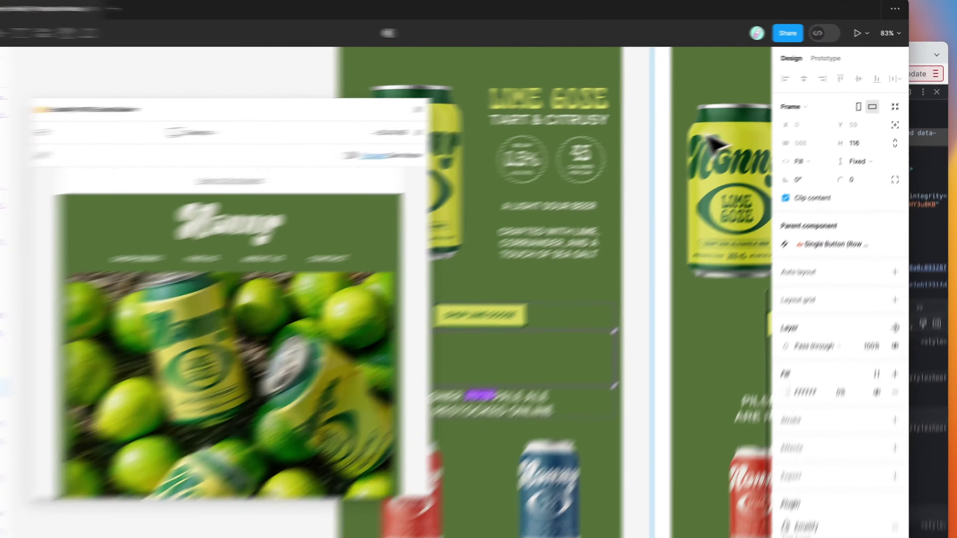
# Change the page background from F5F5F5 to white using the eyedropper
pyautogui.click(701, 135)
pyautogui.scroll(-5, 700, 136)
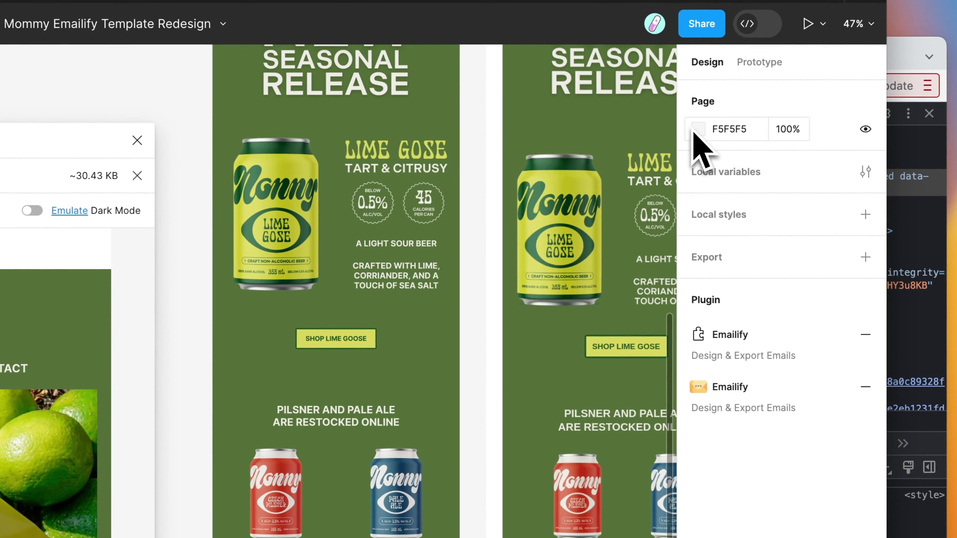
pyautogui.click(695, 131)
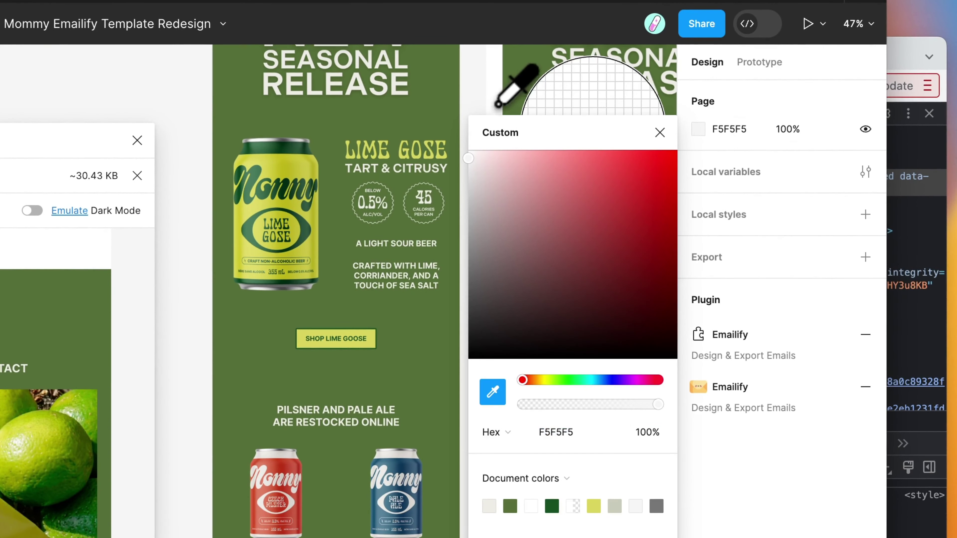
pyautogui.click(498, 106)
pyautogui.press('Escape')
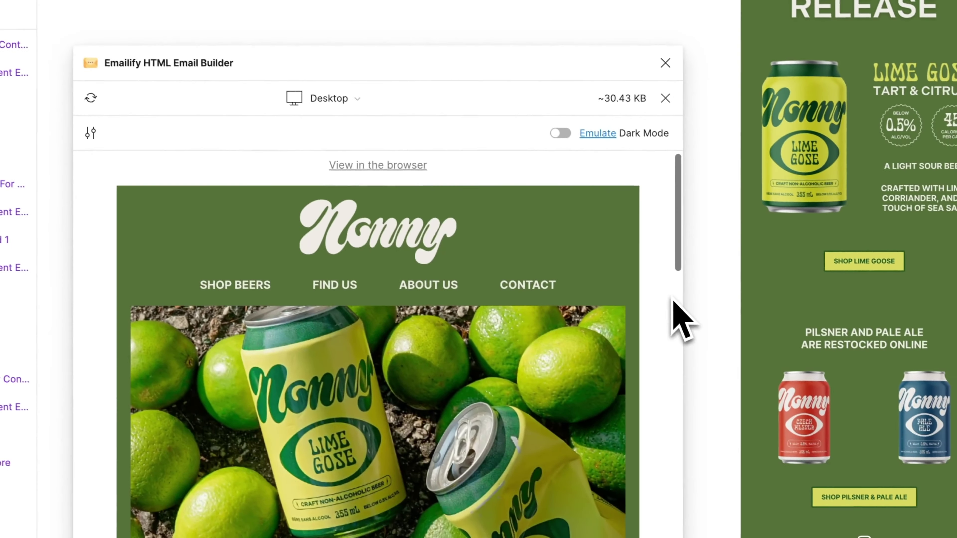
# Inspect the navigation link settings without changes and review the desktop preview
pyautogui.click(371, 250)
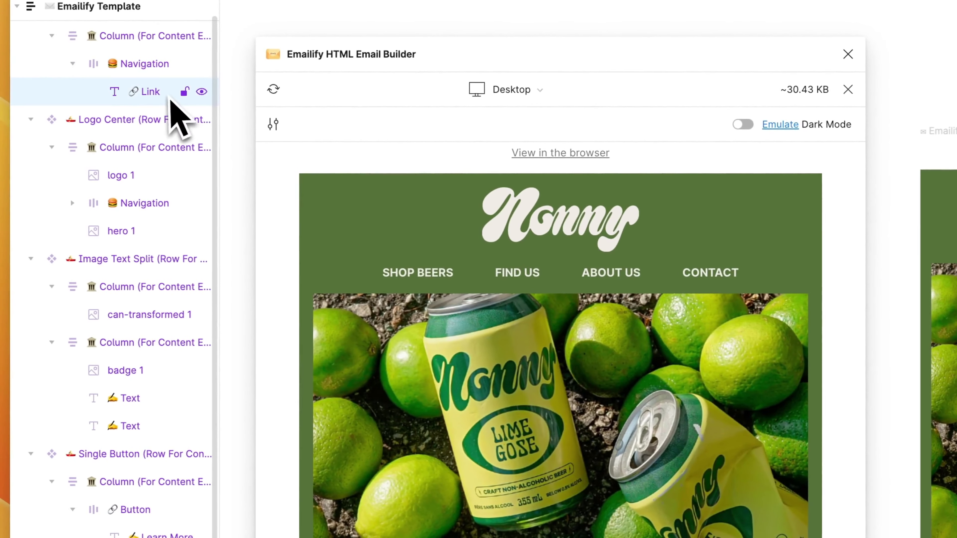
pyautogui.click(273, 124)
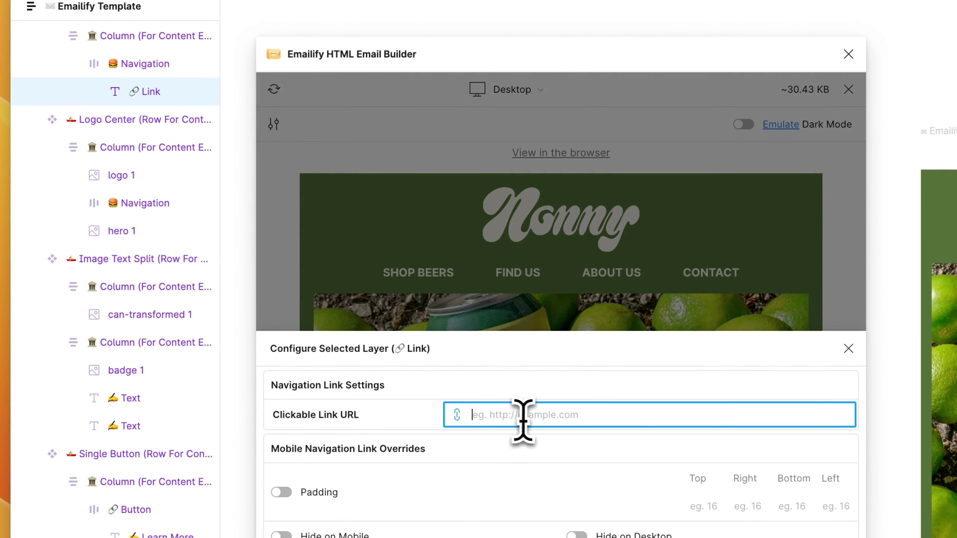
pyautogui.click(283, 232)
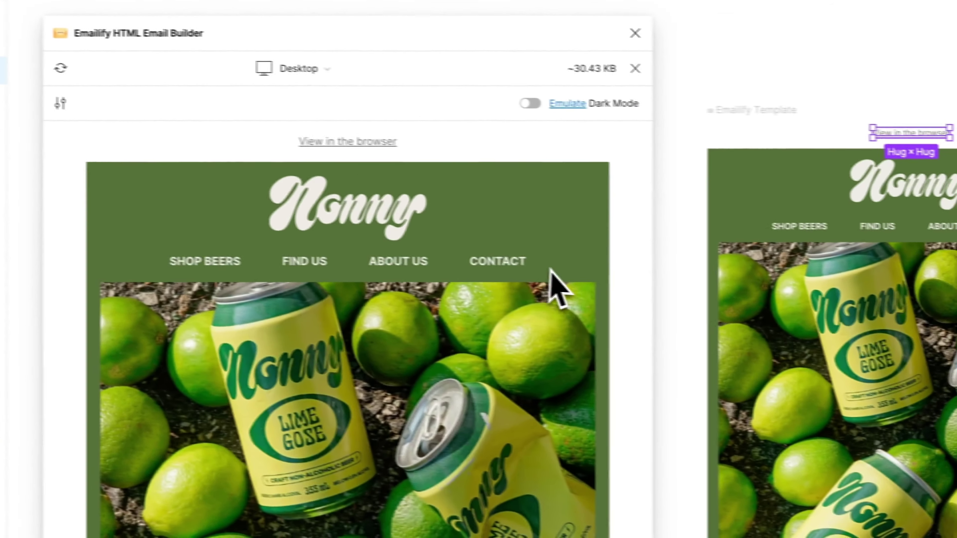
pyautogui.scroll(-5, 528, 279)
pyautogui.scroll(-5, 524, 279)
pyautogui.scroll(-5, 524, 279)
pyautogui.scroll(-3, 524, 279)
pyautogui.scroll(-5, 524, 279)
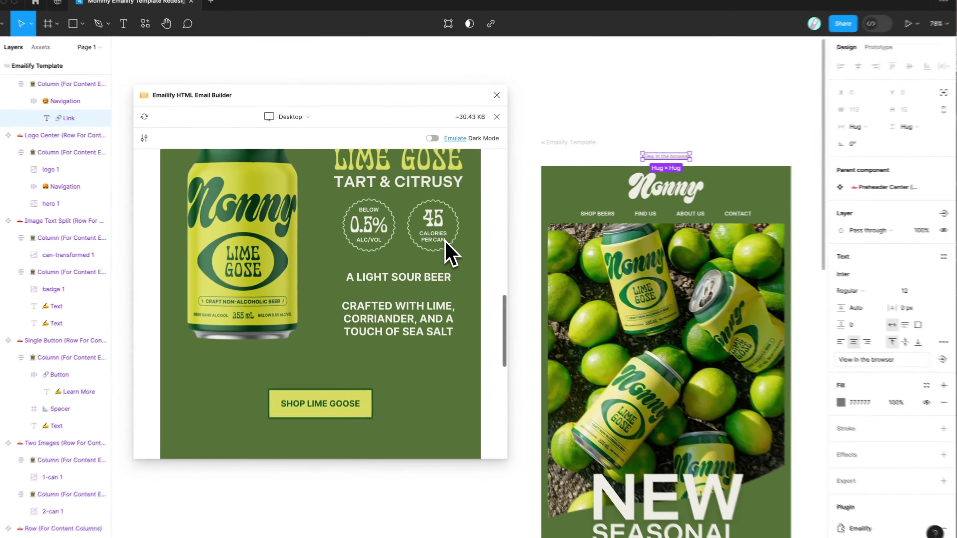
pyautogui.scroll(-5, 550, 278)
pyautogui.scroll(-5, 558, 287)
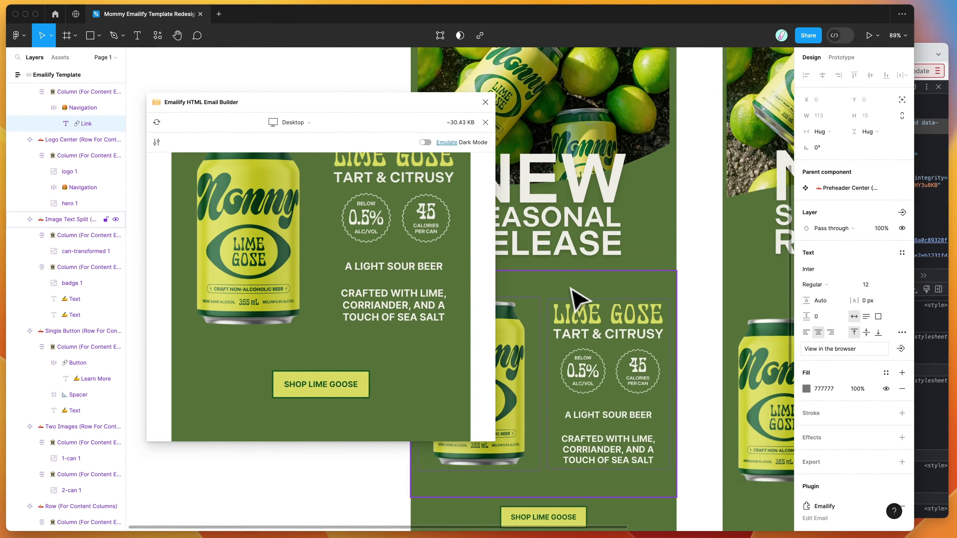
# Try cropping the LIME GOSE badge image, discard the crop, and start shrinking it from 268 wide
pyautogui.click(571, 301)
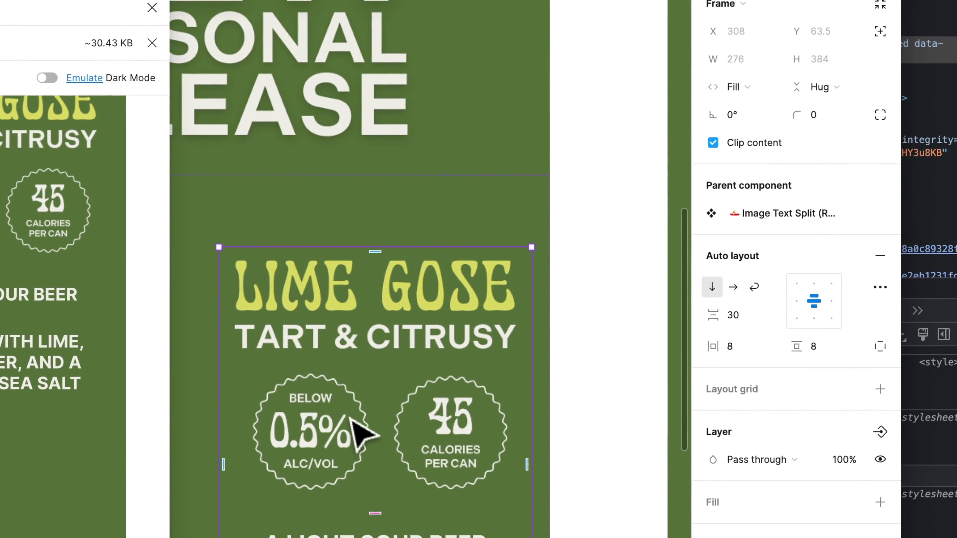
pyautogui.click(352, 420)
pyautogui.scroll(2, 361, 410)
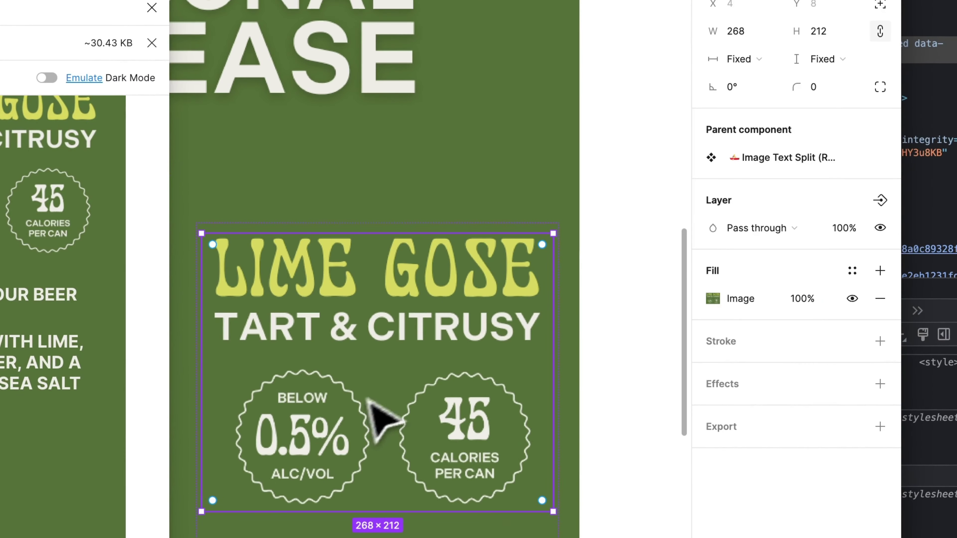
pyautogui.click(712, 299)
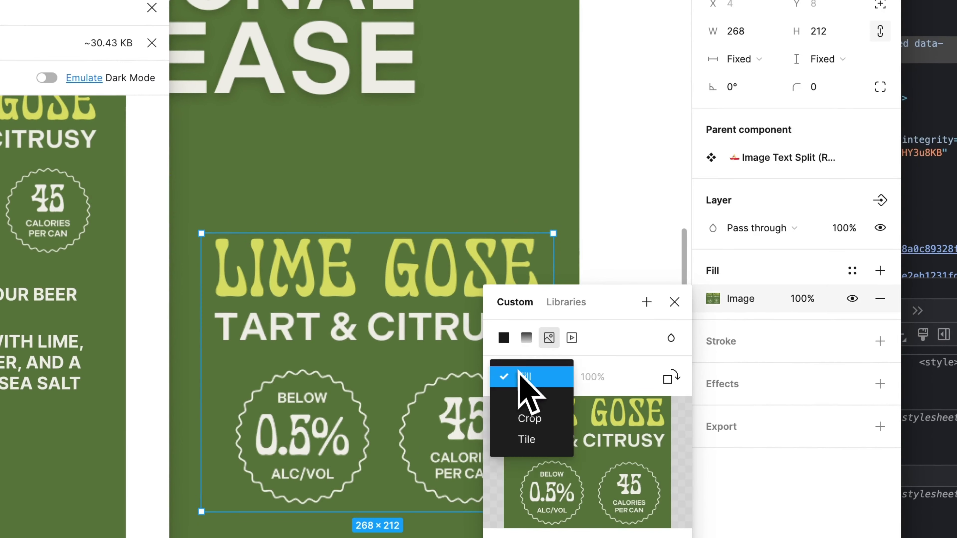
pyautogui.click(530, 418)
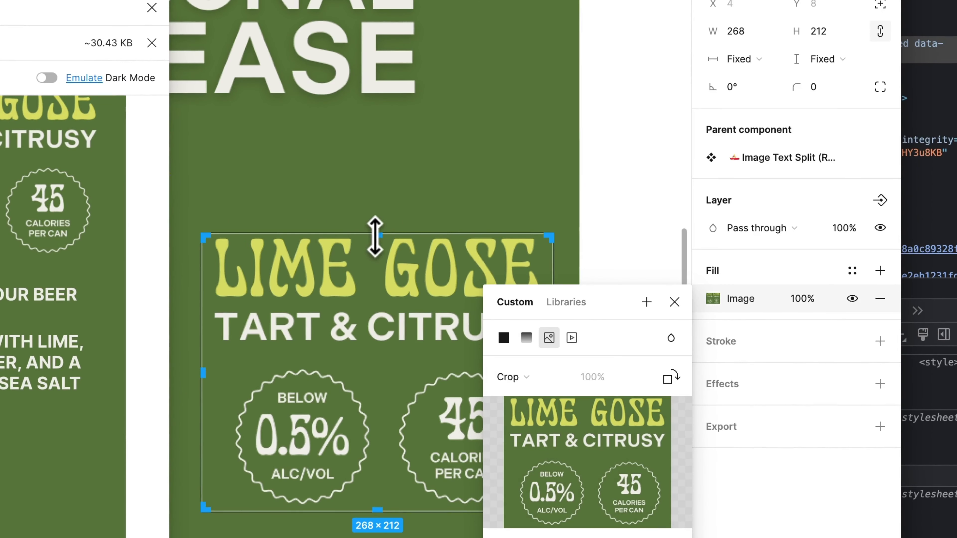
pyautogui.moveTo(375, 236); pyautogui.dragTo(377, 242)
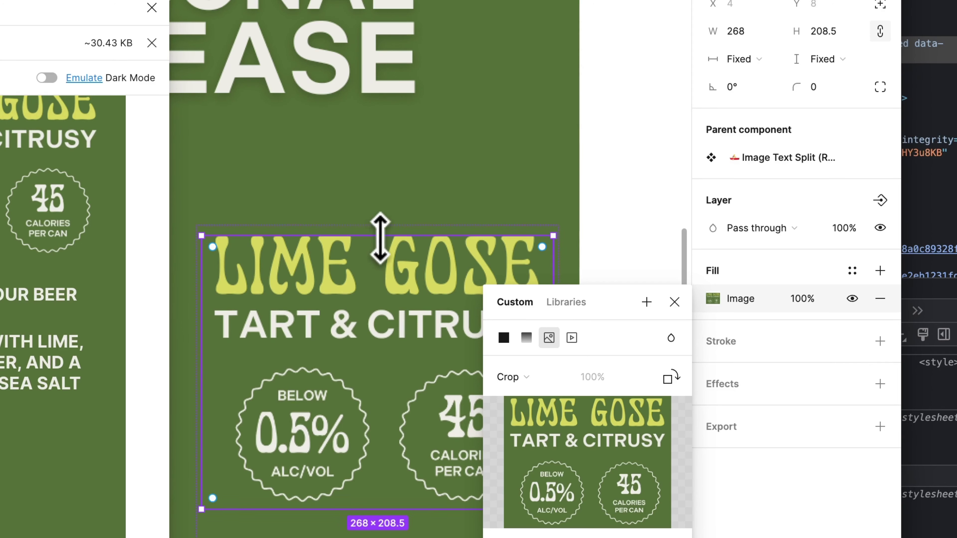
pyautogui.press('Return')
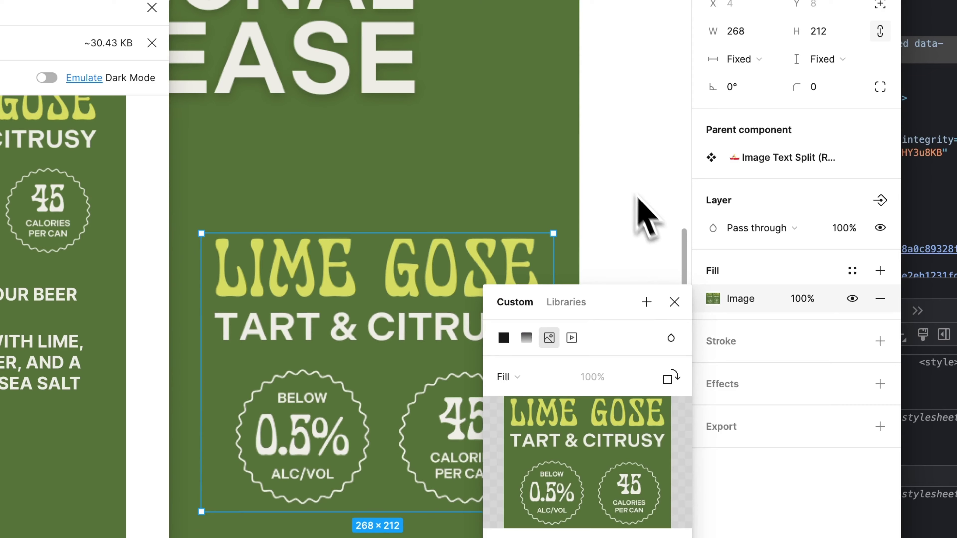
pyautogui.press('Escape')
pyautogui.click(729, 204)
pyautogui.press('Down')
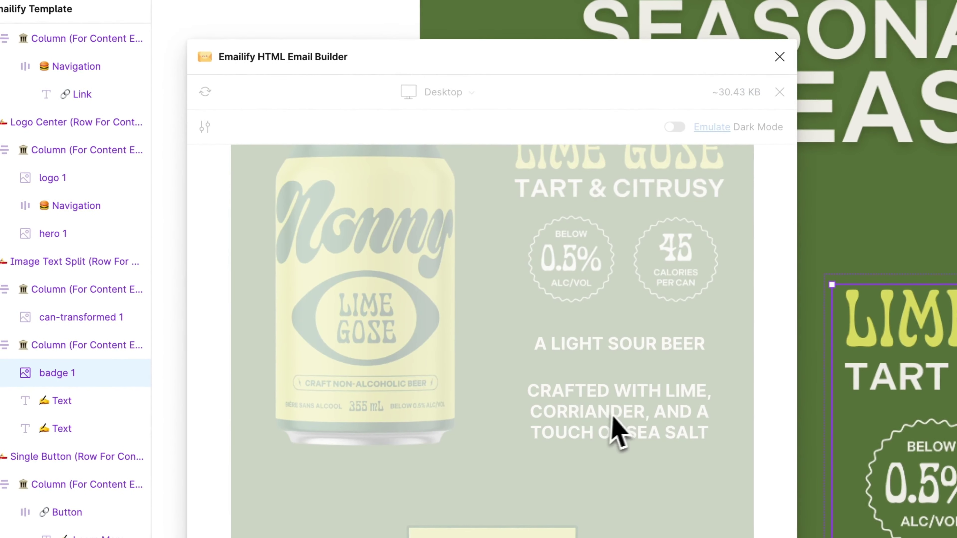
# Preview the email at iPhone 12 Pro Max width
pyautogui.scroll(2, 611, 384)
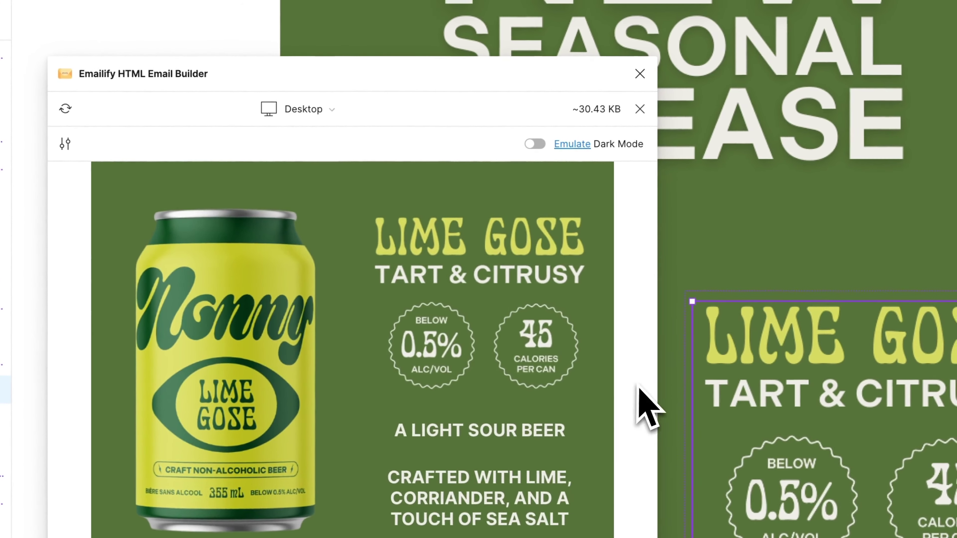
pyautogui.scroll(-5, 640, 392)
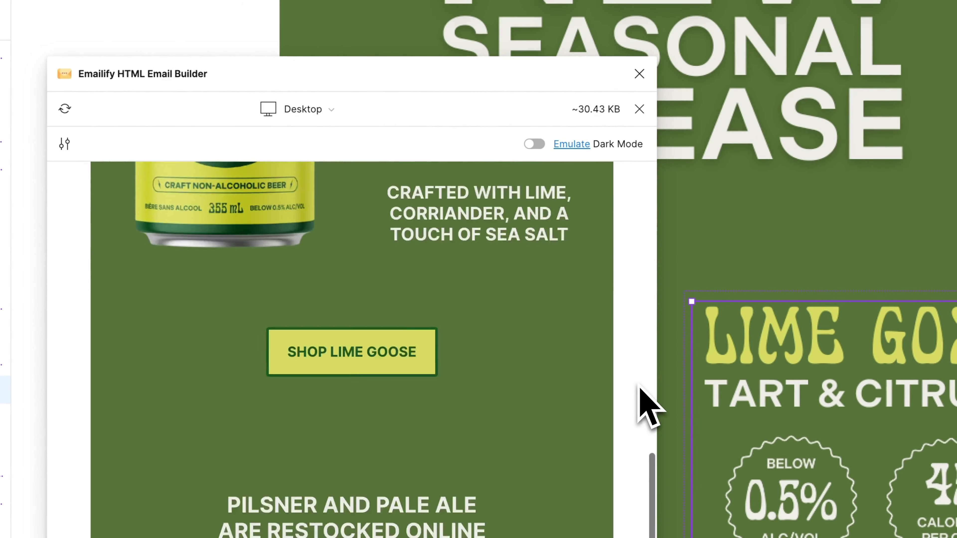
pyautogui.scroll(-3, 640, 389)
pyautogui.scroll(-5, 640, 389)
pyautogui.scroll(-2, 641, 400)
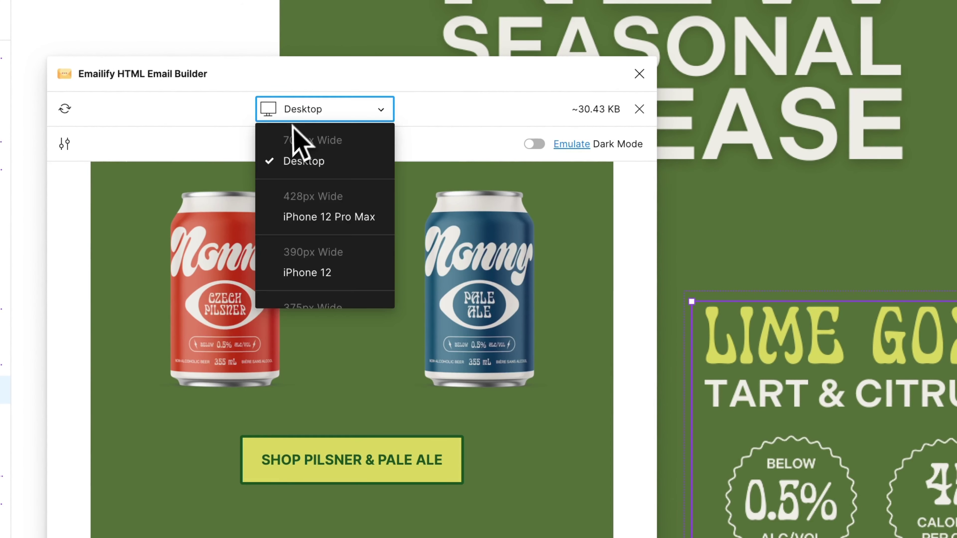
pyautogui.click(313, 217)
pyautogui.scroll(2, 324, 313)
pyautogui.scroll(5, 325, 302)
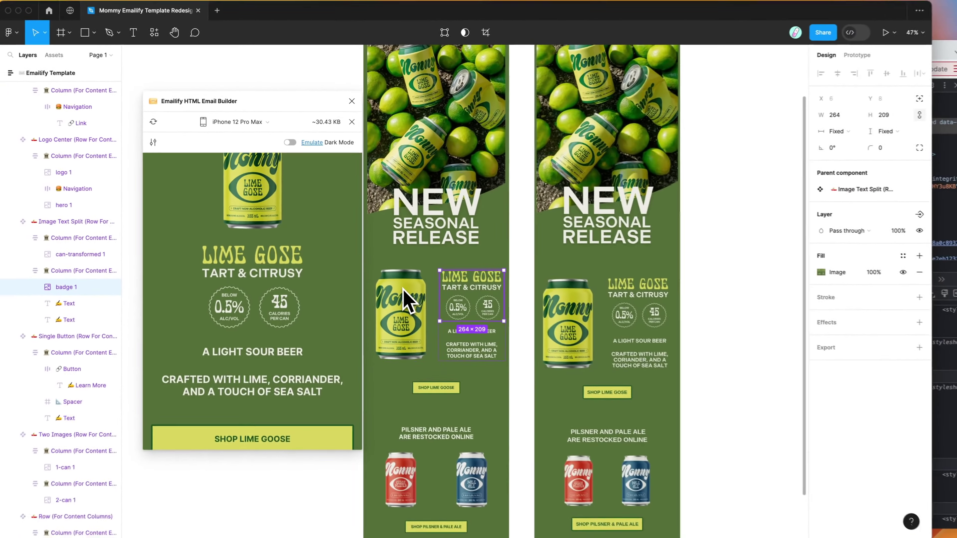
pyautogui.scroll(2, 232, 281)
pyautogui.scroll(2, 232, 281)
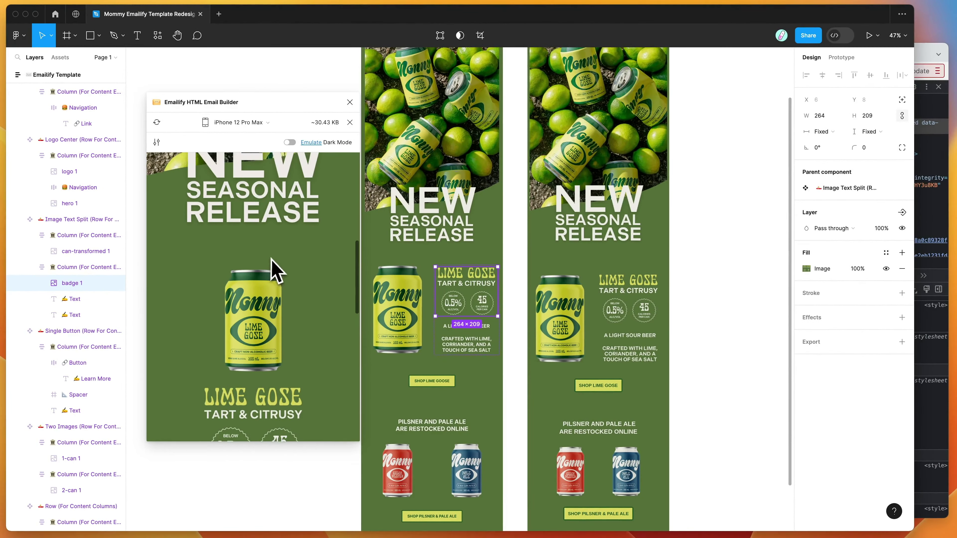
# Adjust the Lime Gose row's mobile top padding, then bring up the HTML export
pyautogui.click(450, 261)
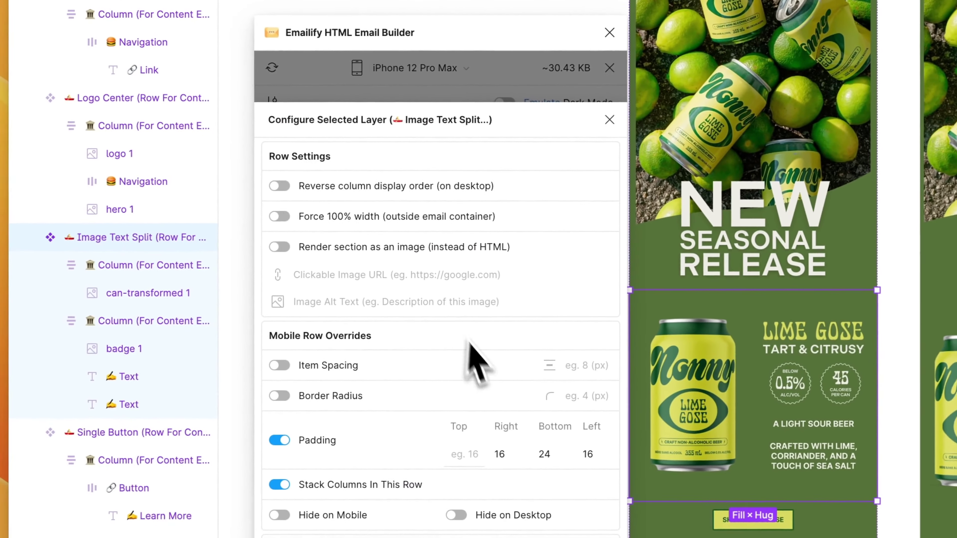
pyautogui.click(463, 449)
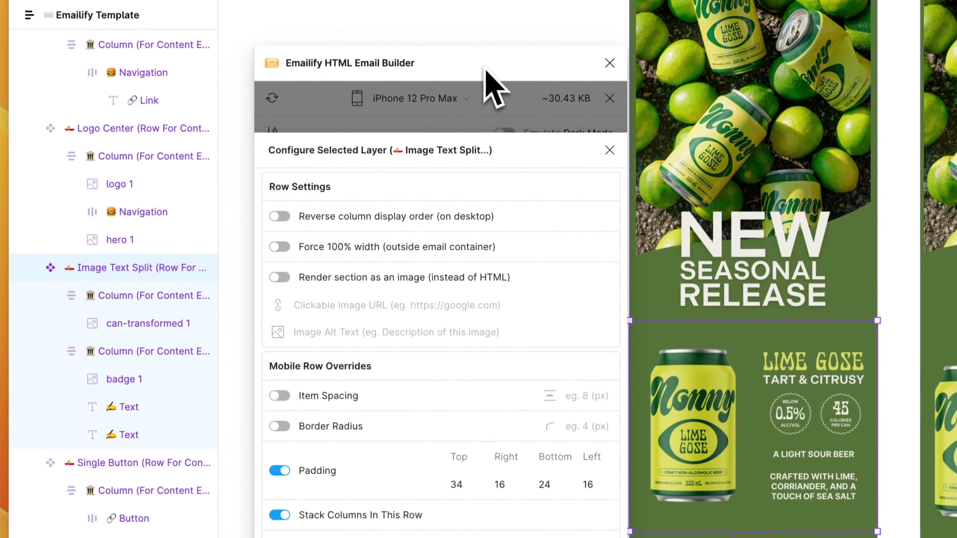
pyautogui.click(488, 75)
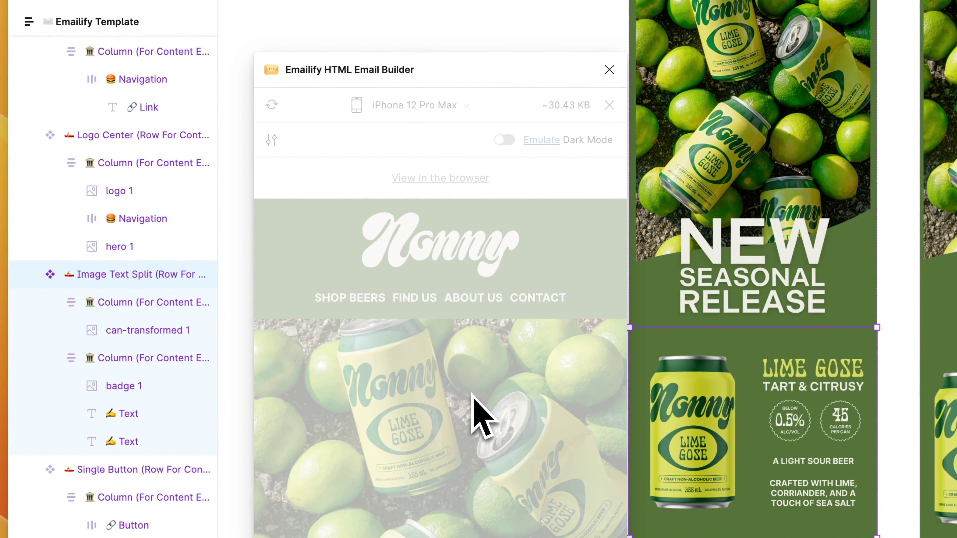
pyautogui.scroll(-5, 475, 386)
pyautogui.scroll(-5, 479, 381)
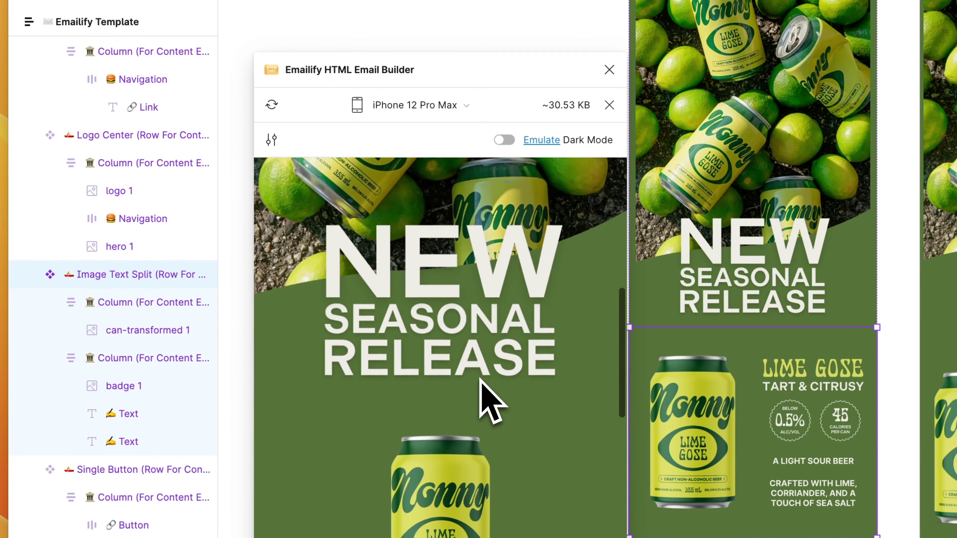
pyautogui.scroll(-5, 508, 423)
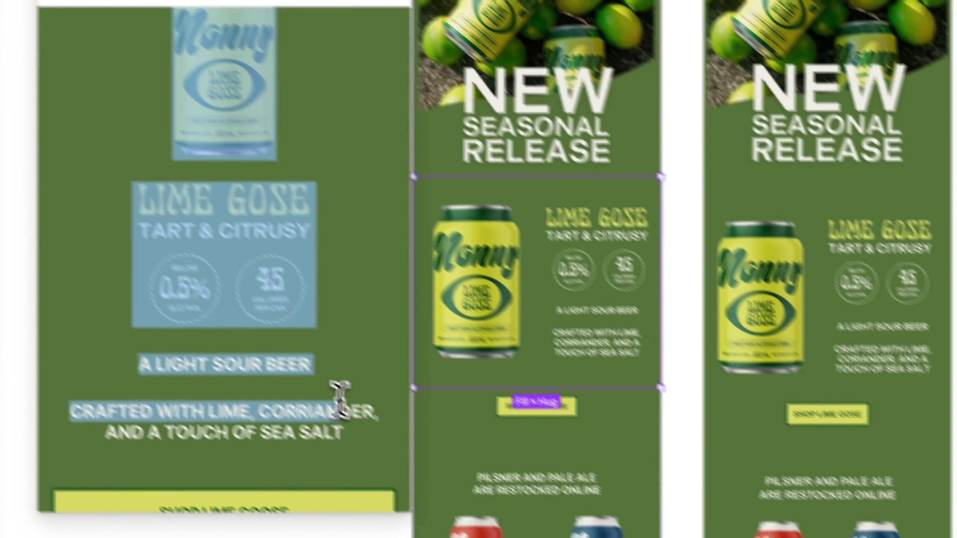
pyautogui.scroll(-5, 509, 422)
pyautogui.scroll(-3, 509, 423)
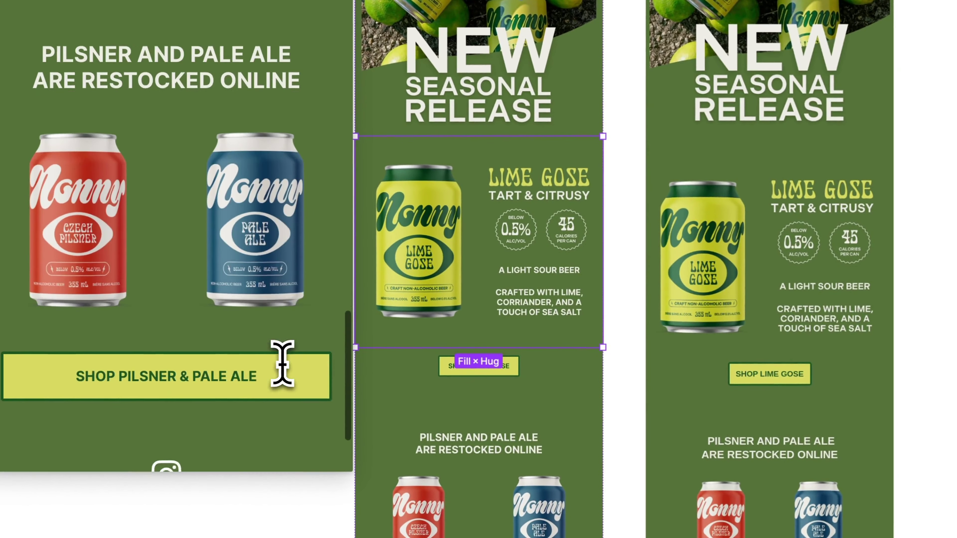
pyautogui.scroll(-3, 282, 363)
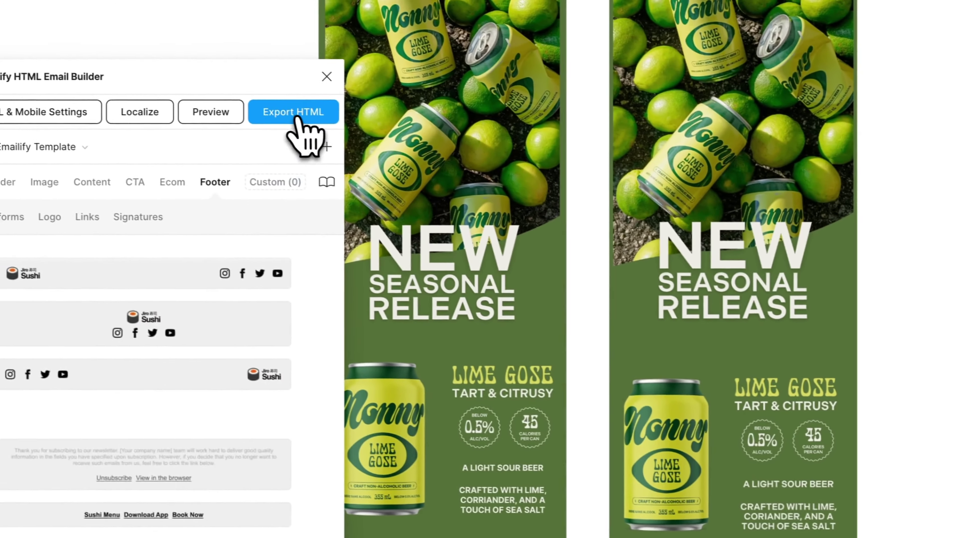
pyautogui.click(298, 117)
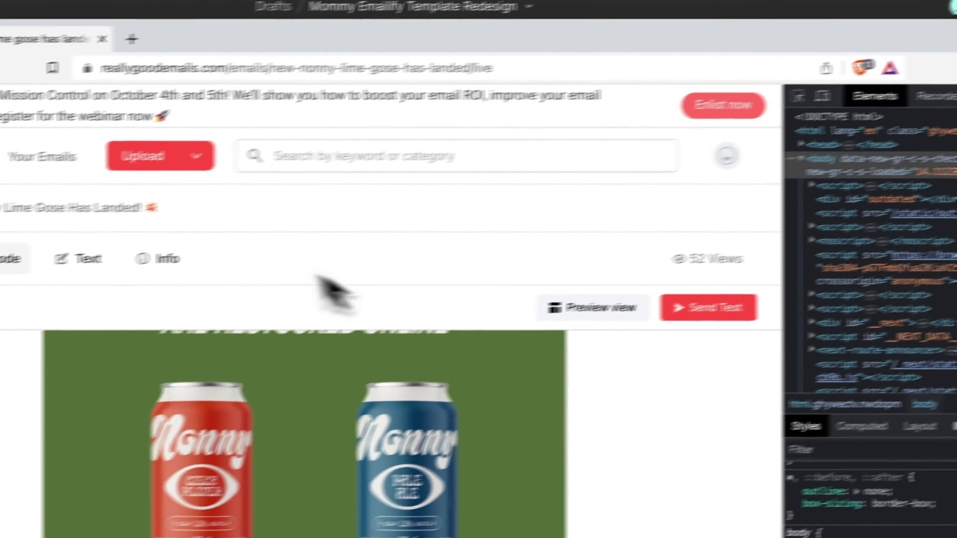
# Set the export subject line to 'New Nonny Lime Gose Has Landed! 💥' copied from the browser
pyautogui.moveTo(548, 263); pyautogui.dragTo(325, 263)
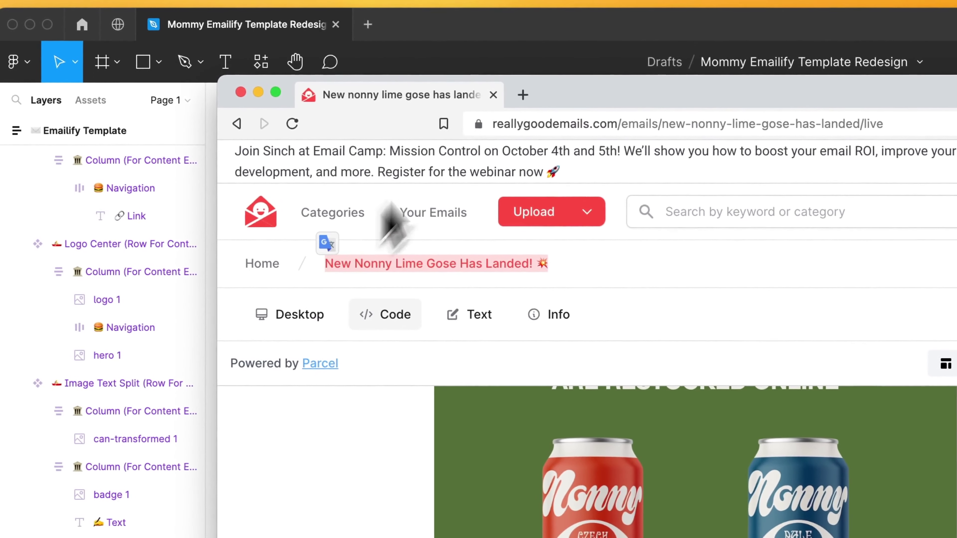
pyautogui.click(507, 60)
pyautogui.click(321, 336)
pyautogui.press('super+v')
pyautogui.click(377, 381)
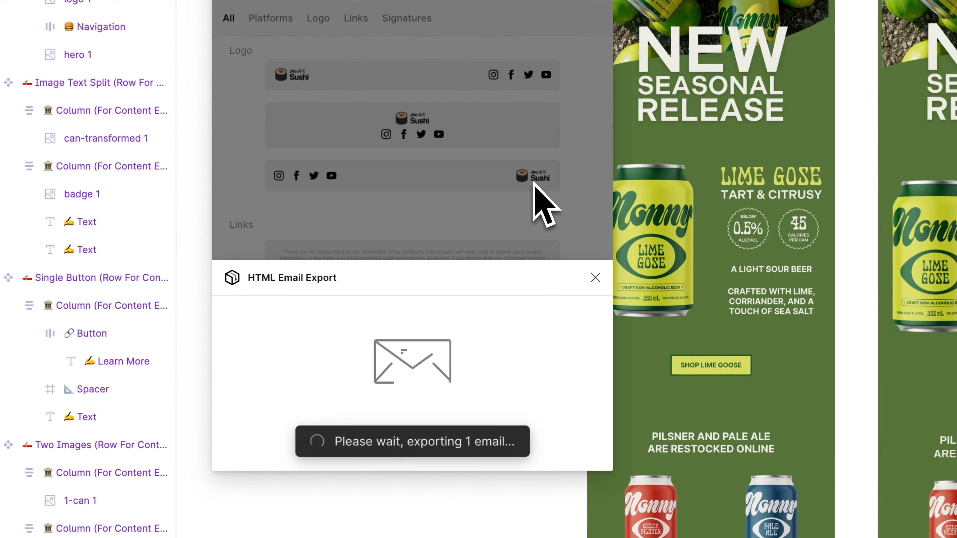